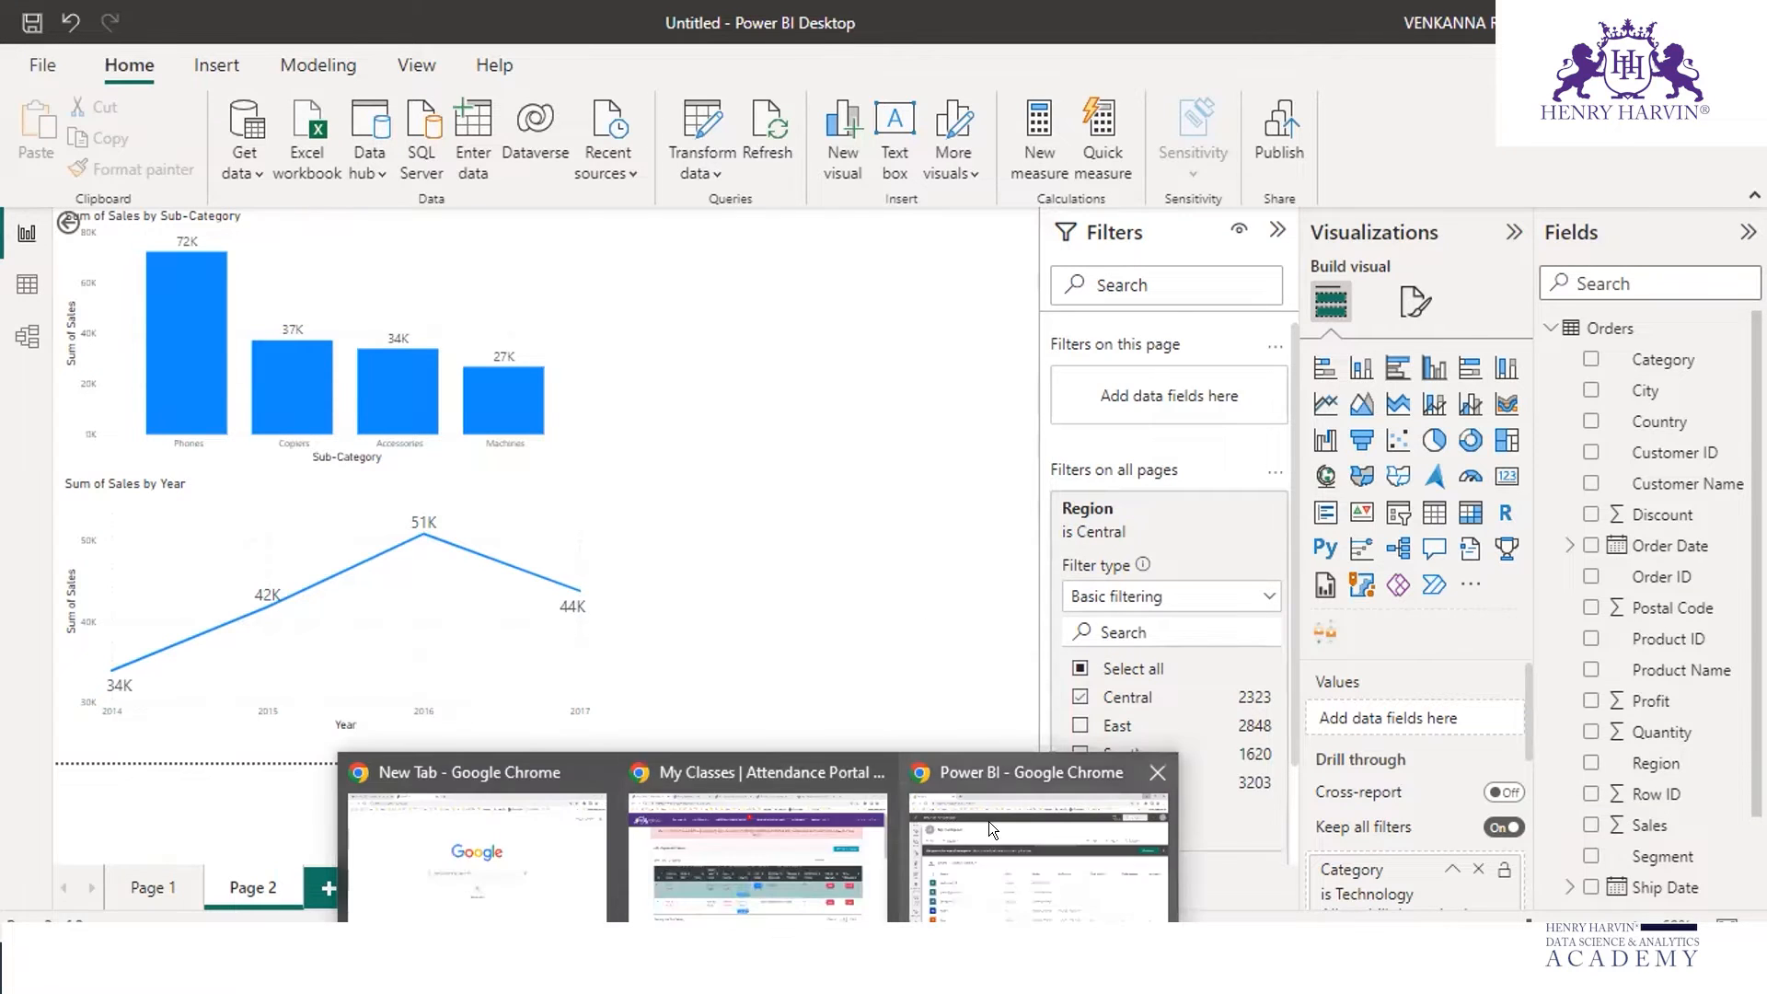
key(alt+Tab)
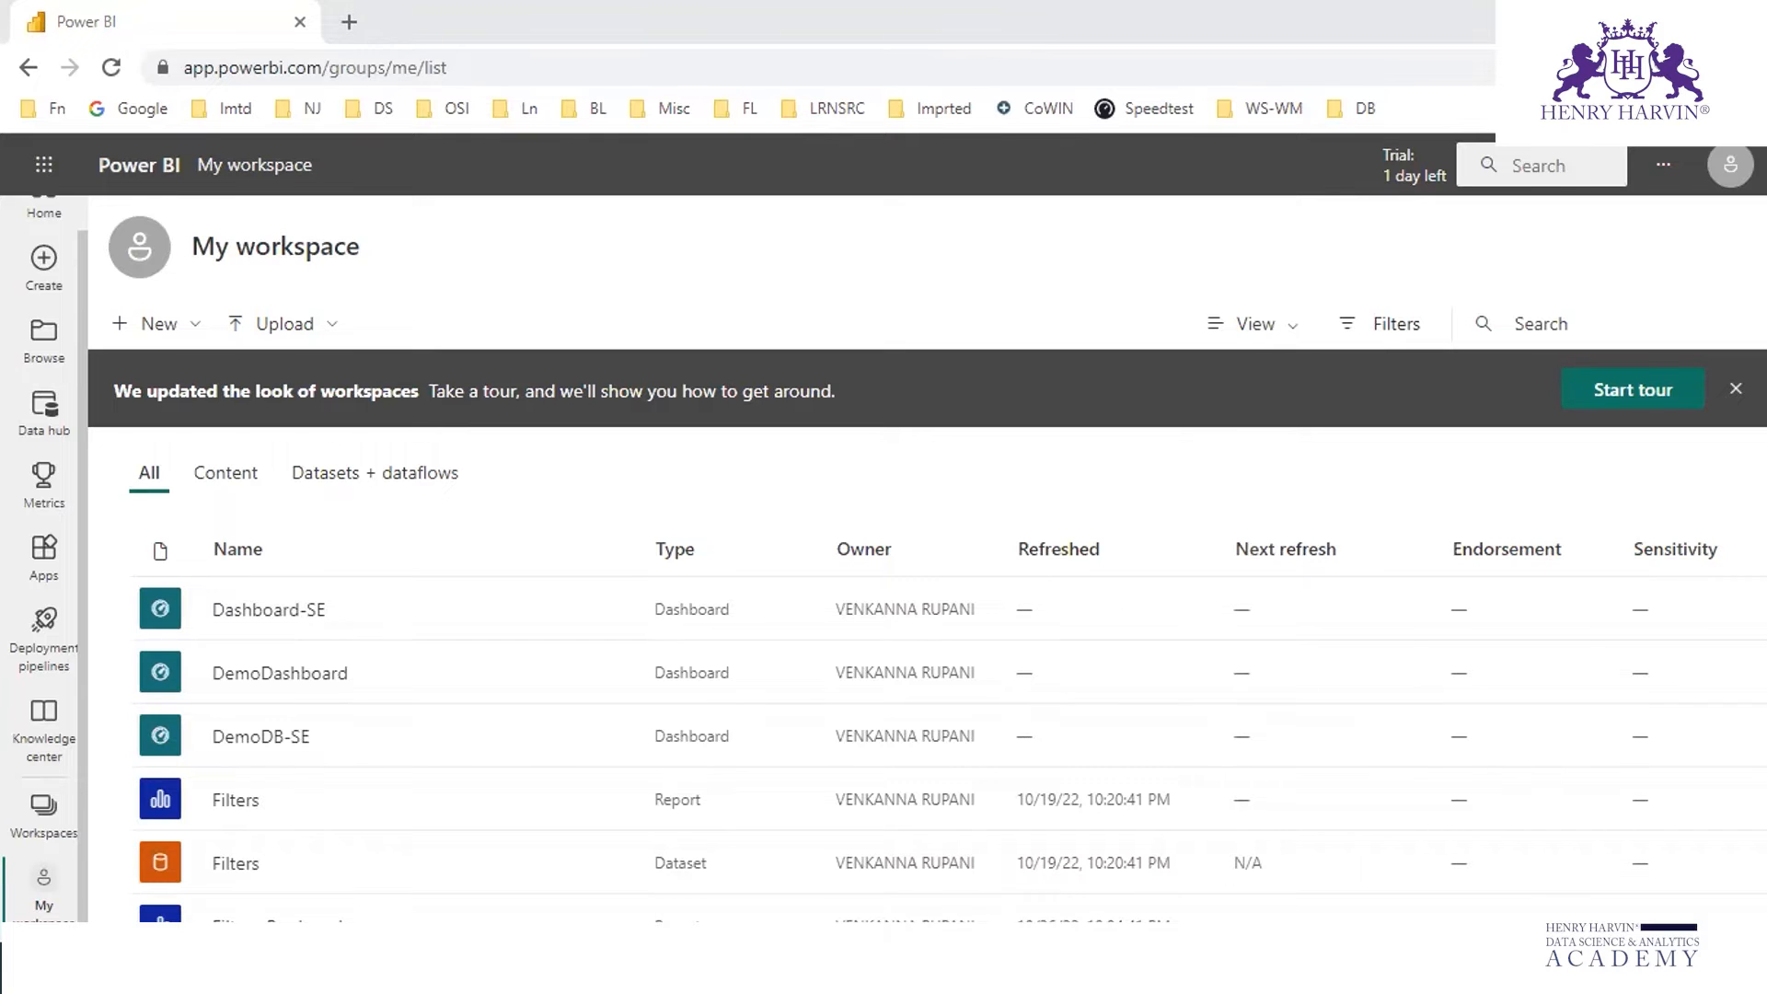
key(alt+Tab)
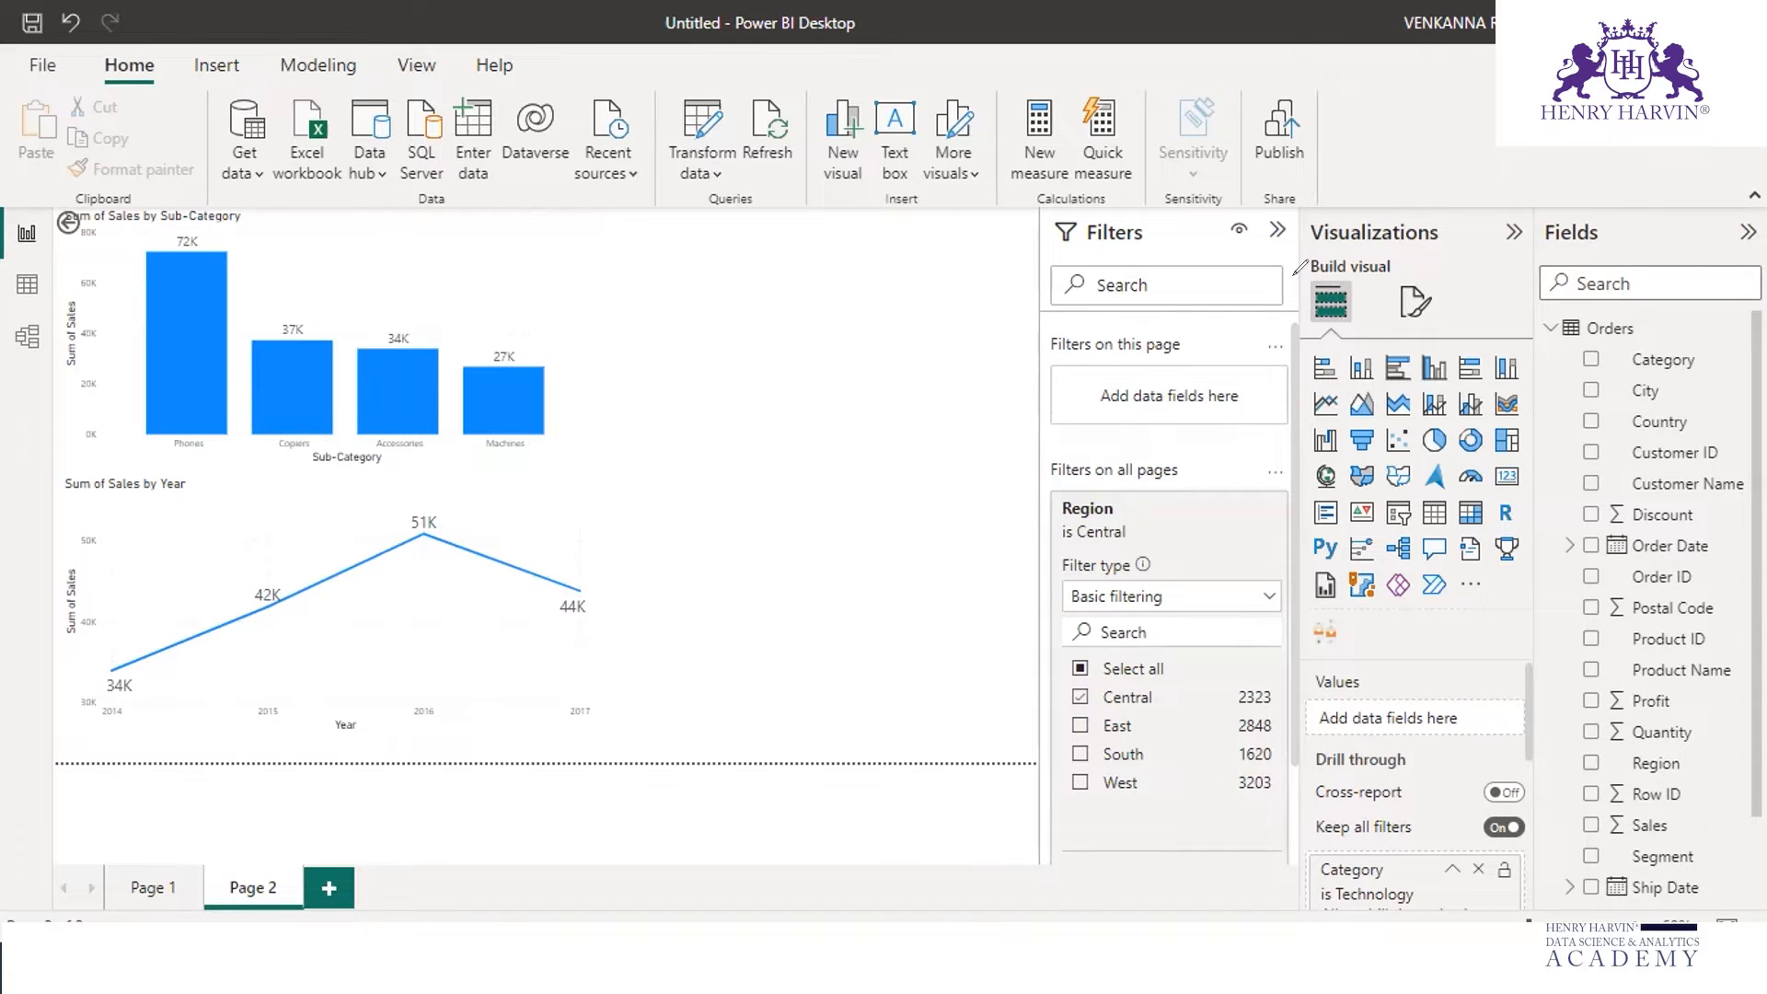
mouse_move(1275, 94)
mouse_down()
mouse_move(1344, 156)
mouse_move(1277, 89)
mouse_up()
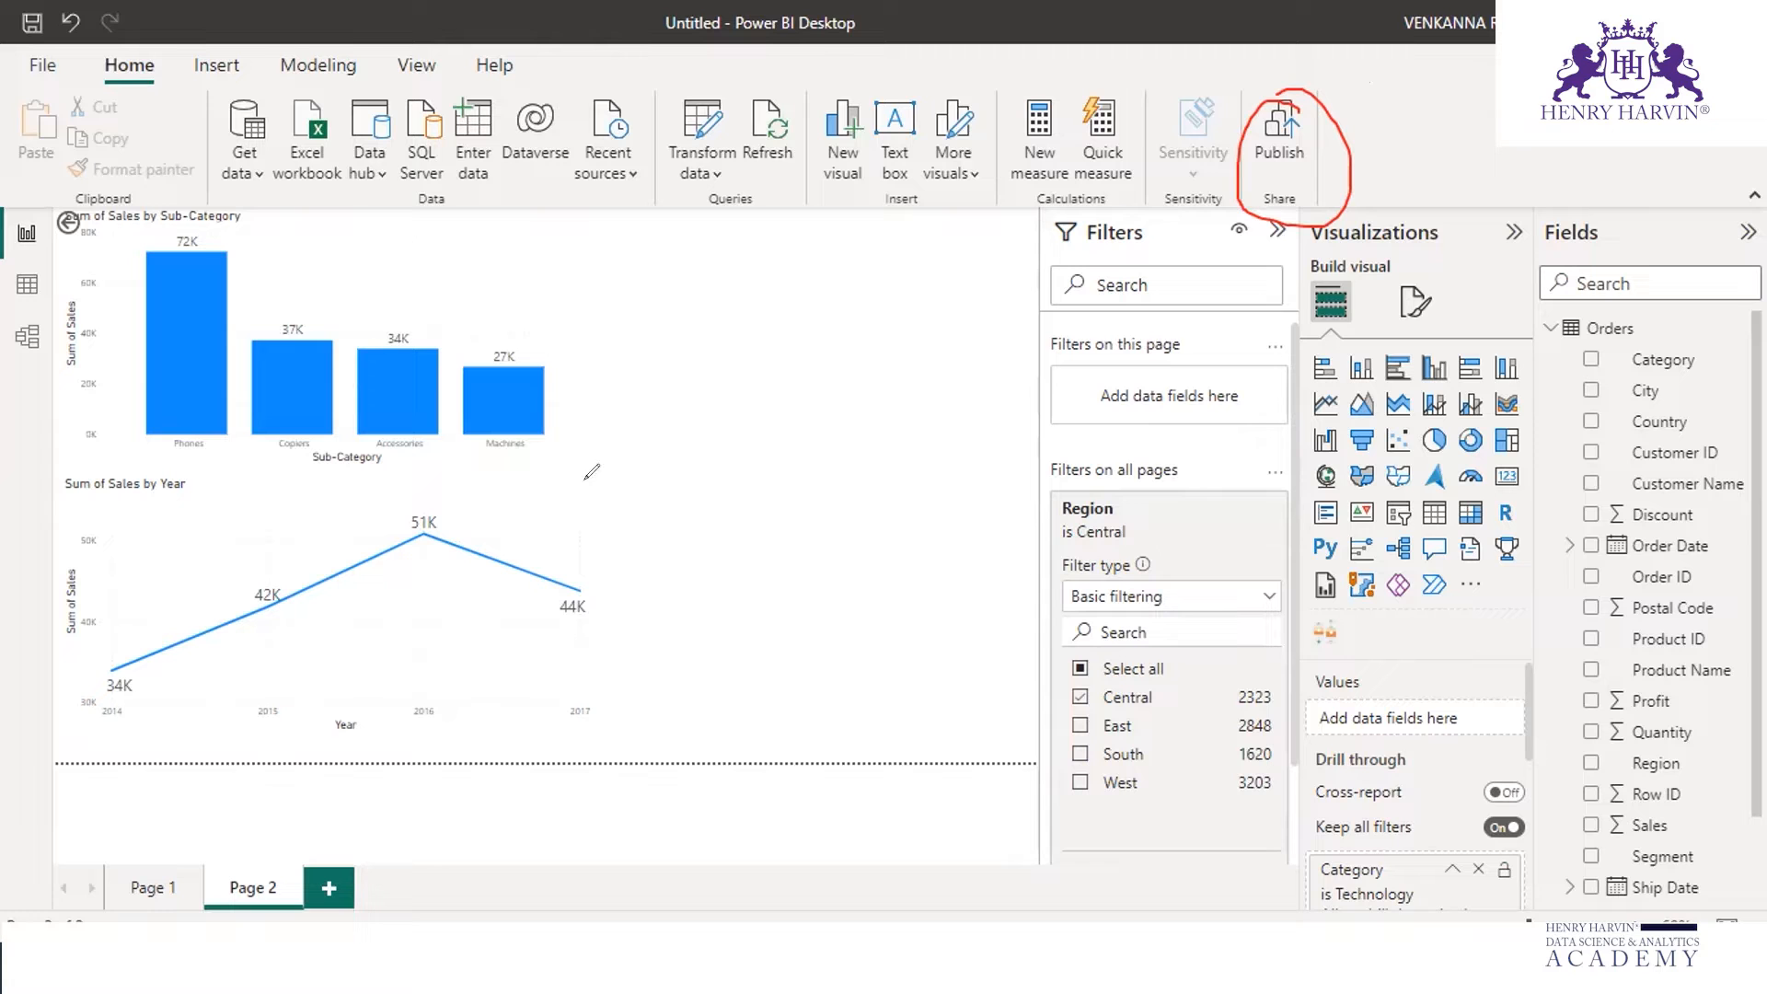
key(Escape)
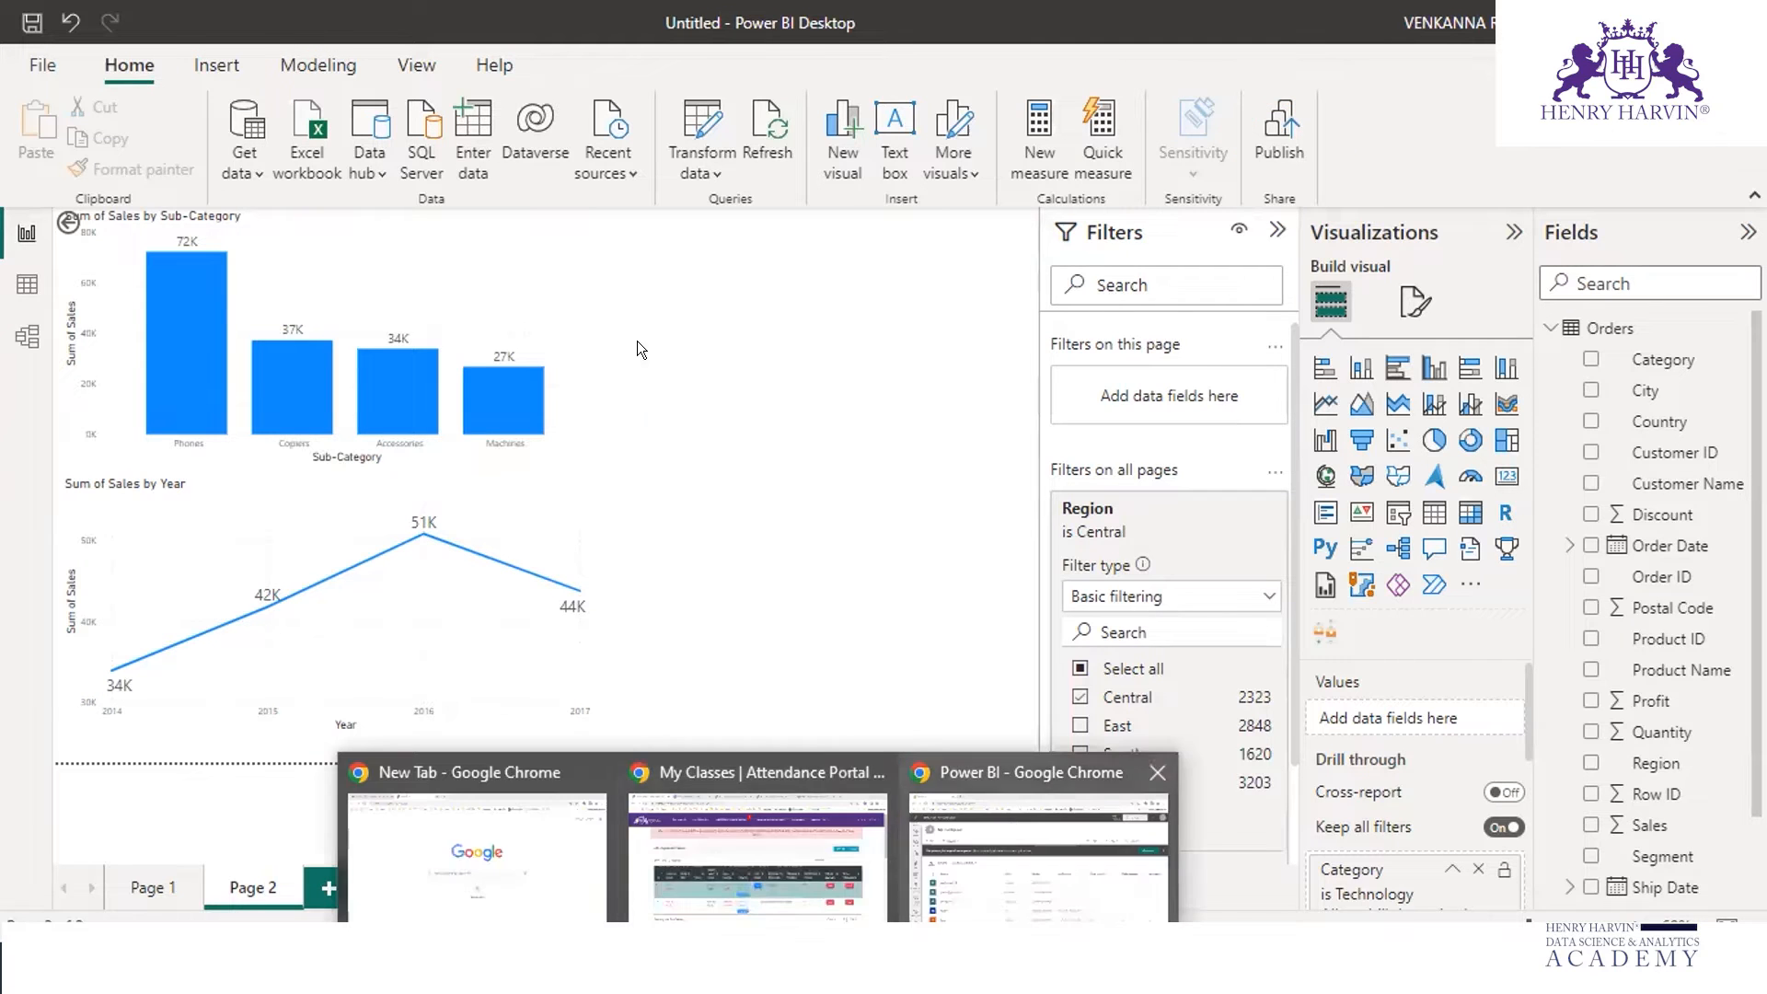
Switch to the Power BI service in Chrome and export the Filters report from My workspace with Analyze in Excel.
click(1021, 828)
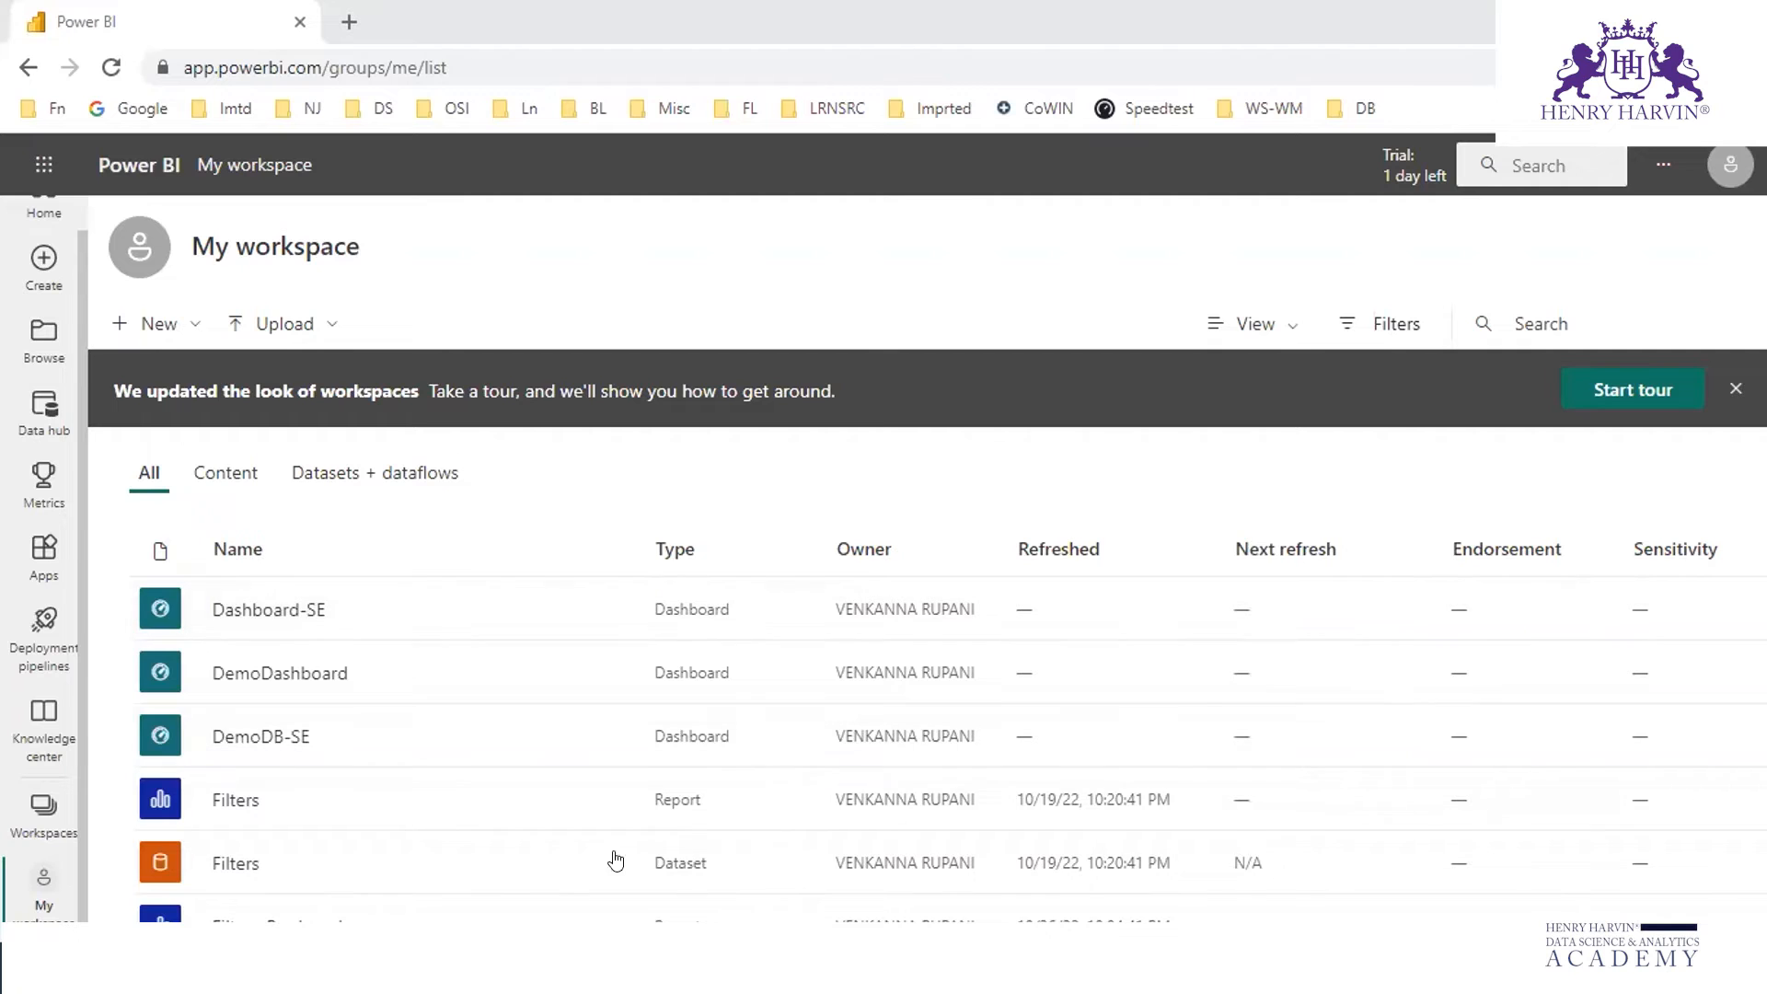
scroll(739, 681, down, 2)
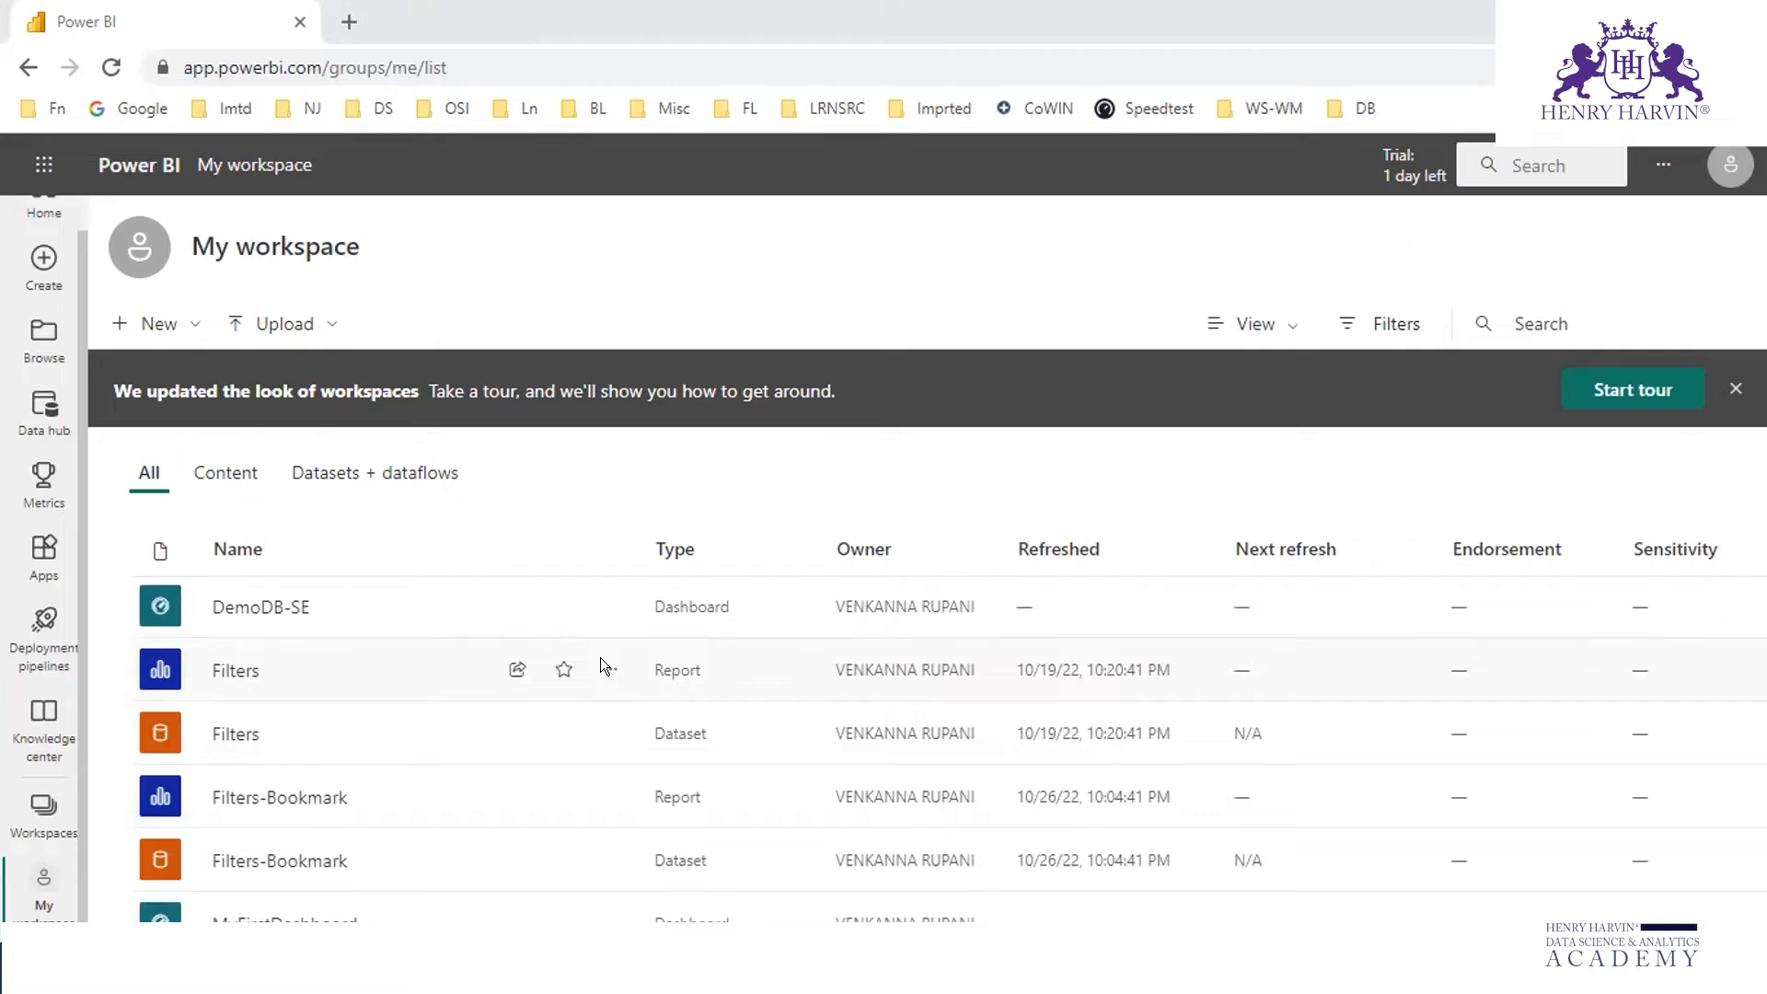
click(601, 659)
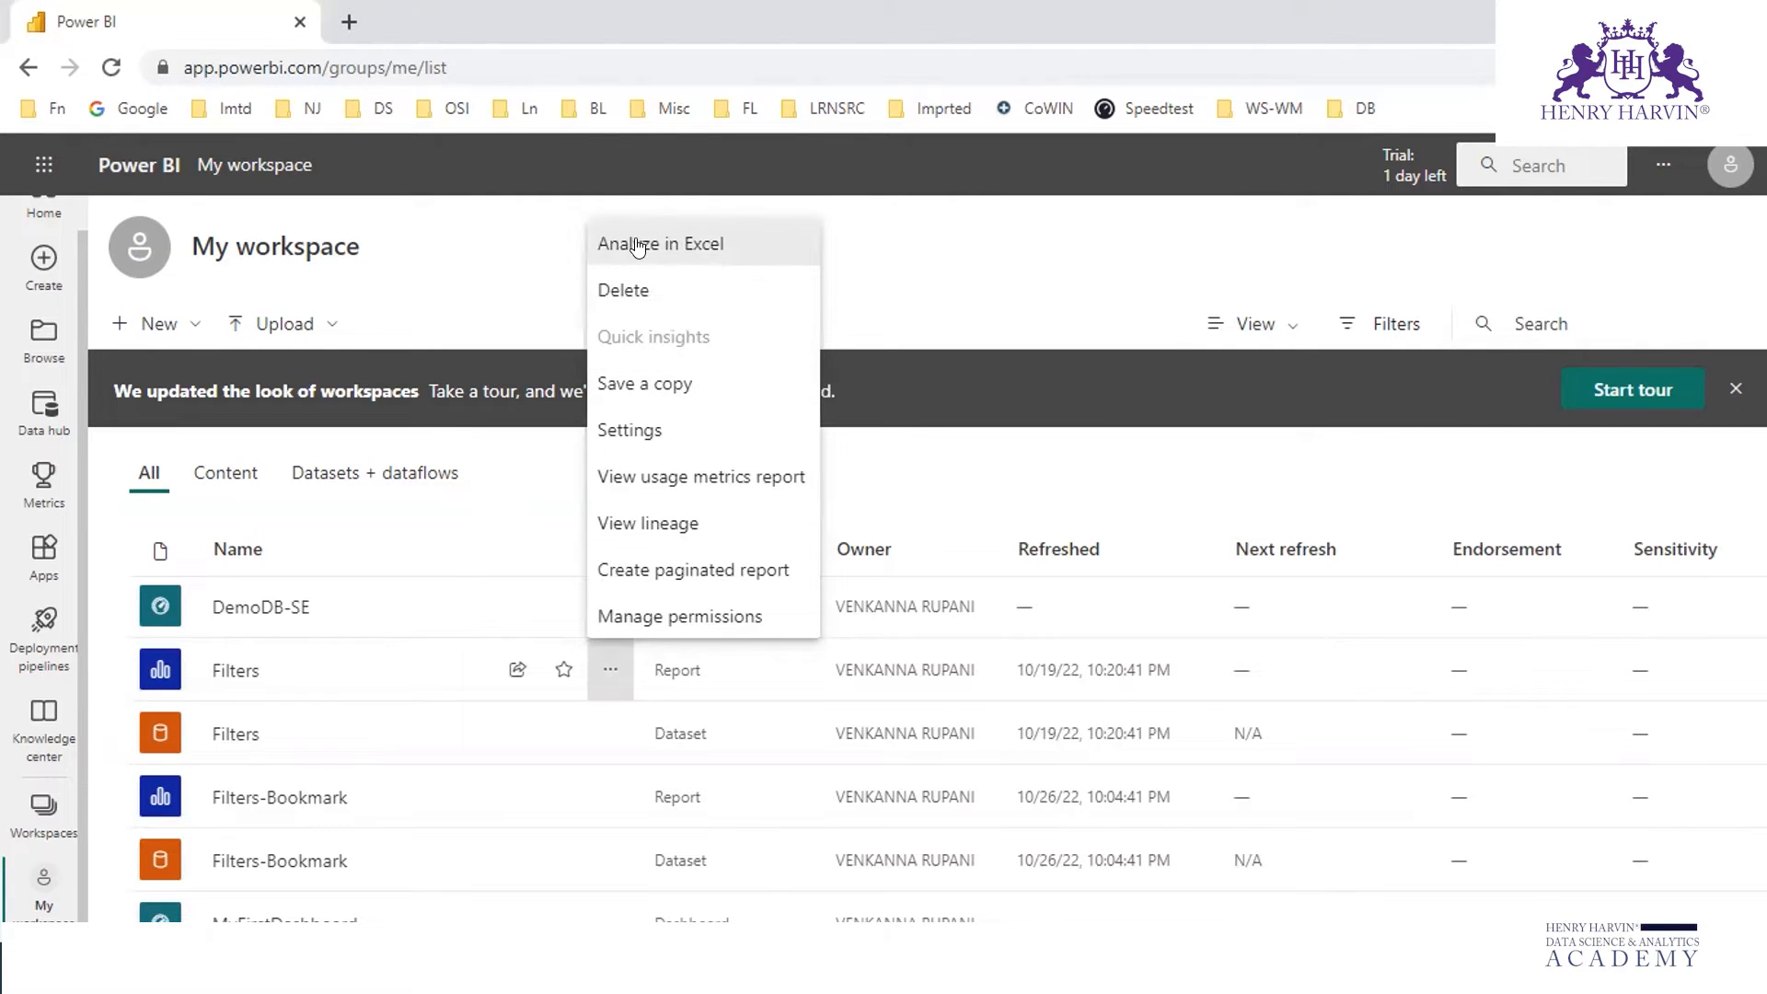
click(839, 633)
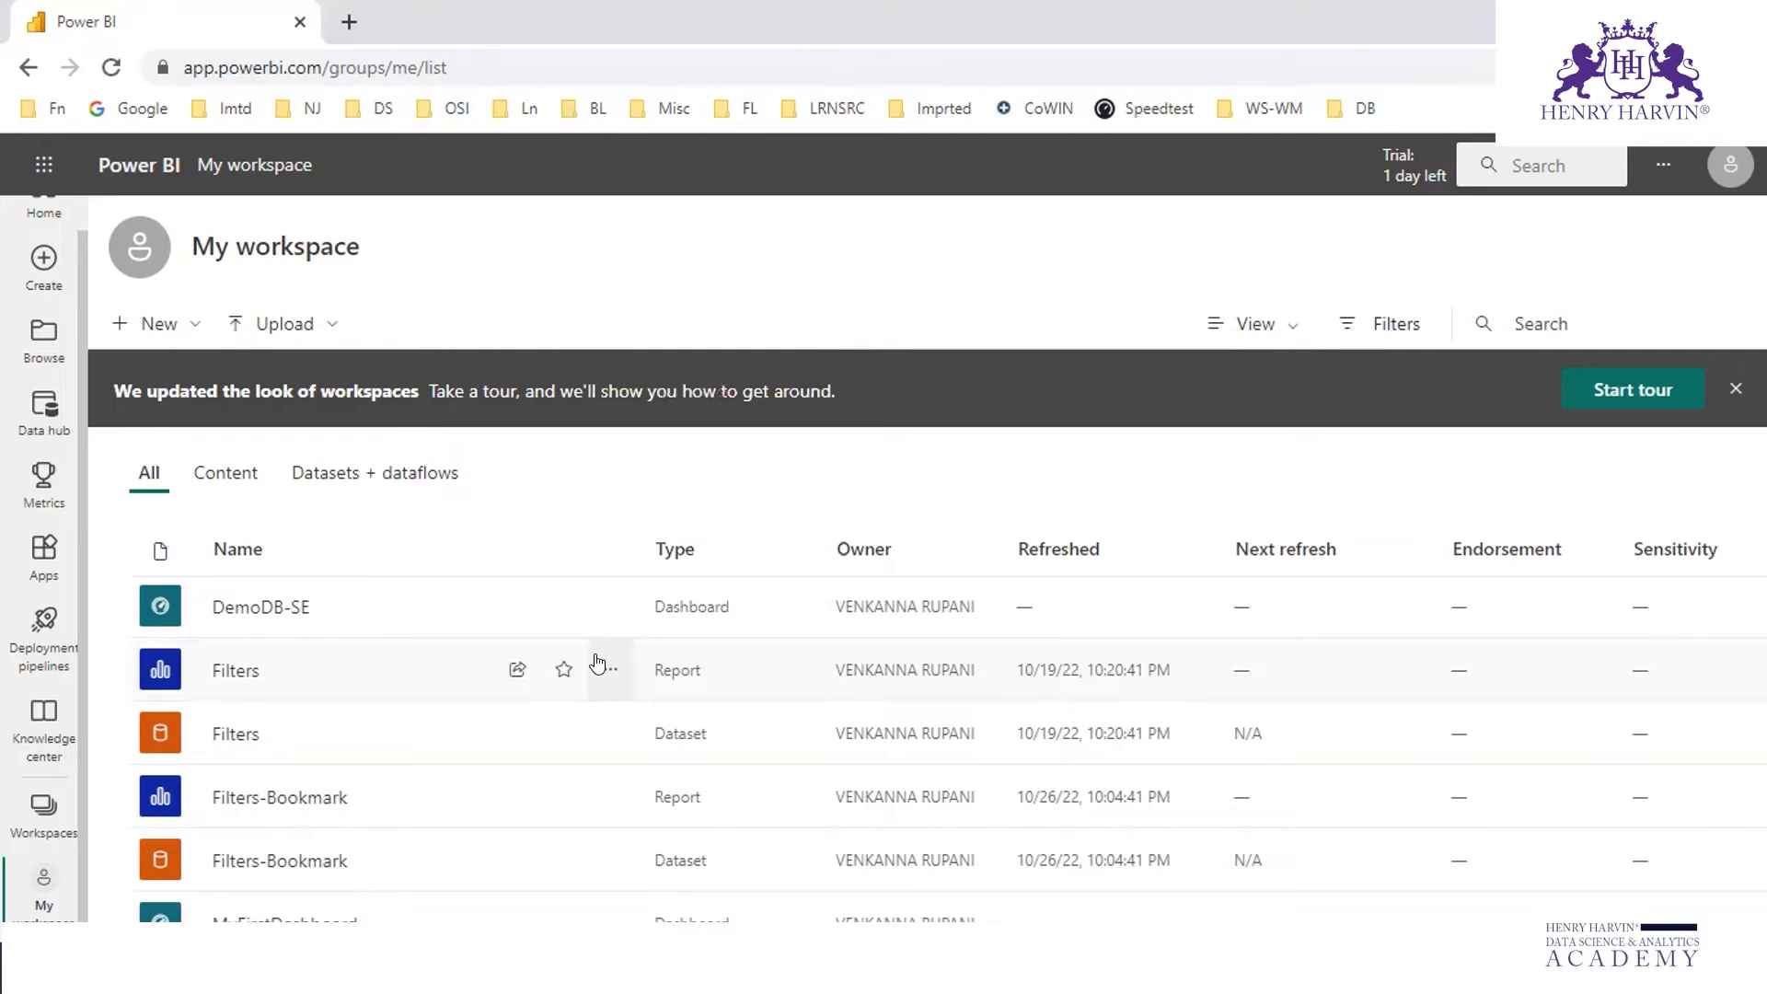
click(601, 661)
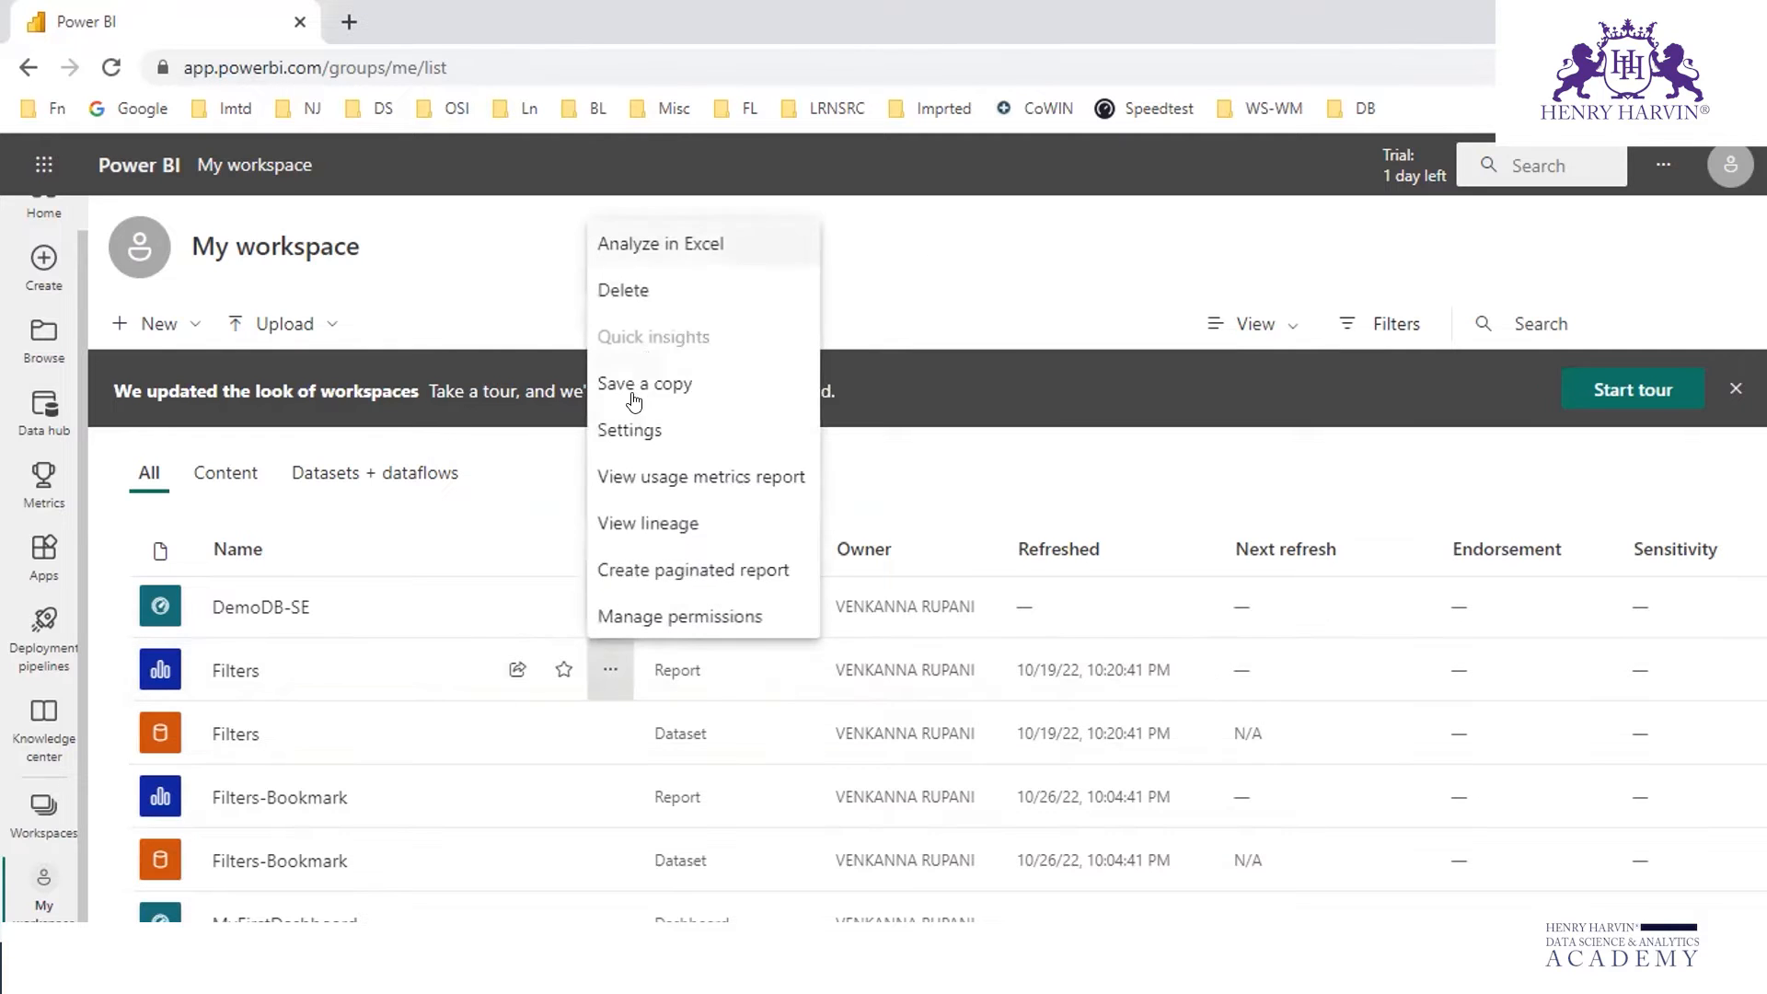
click(664, 240)
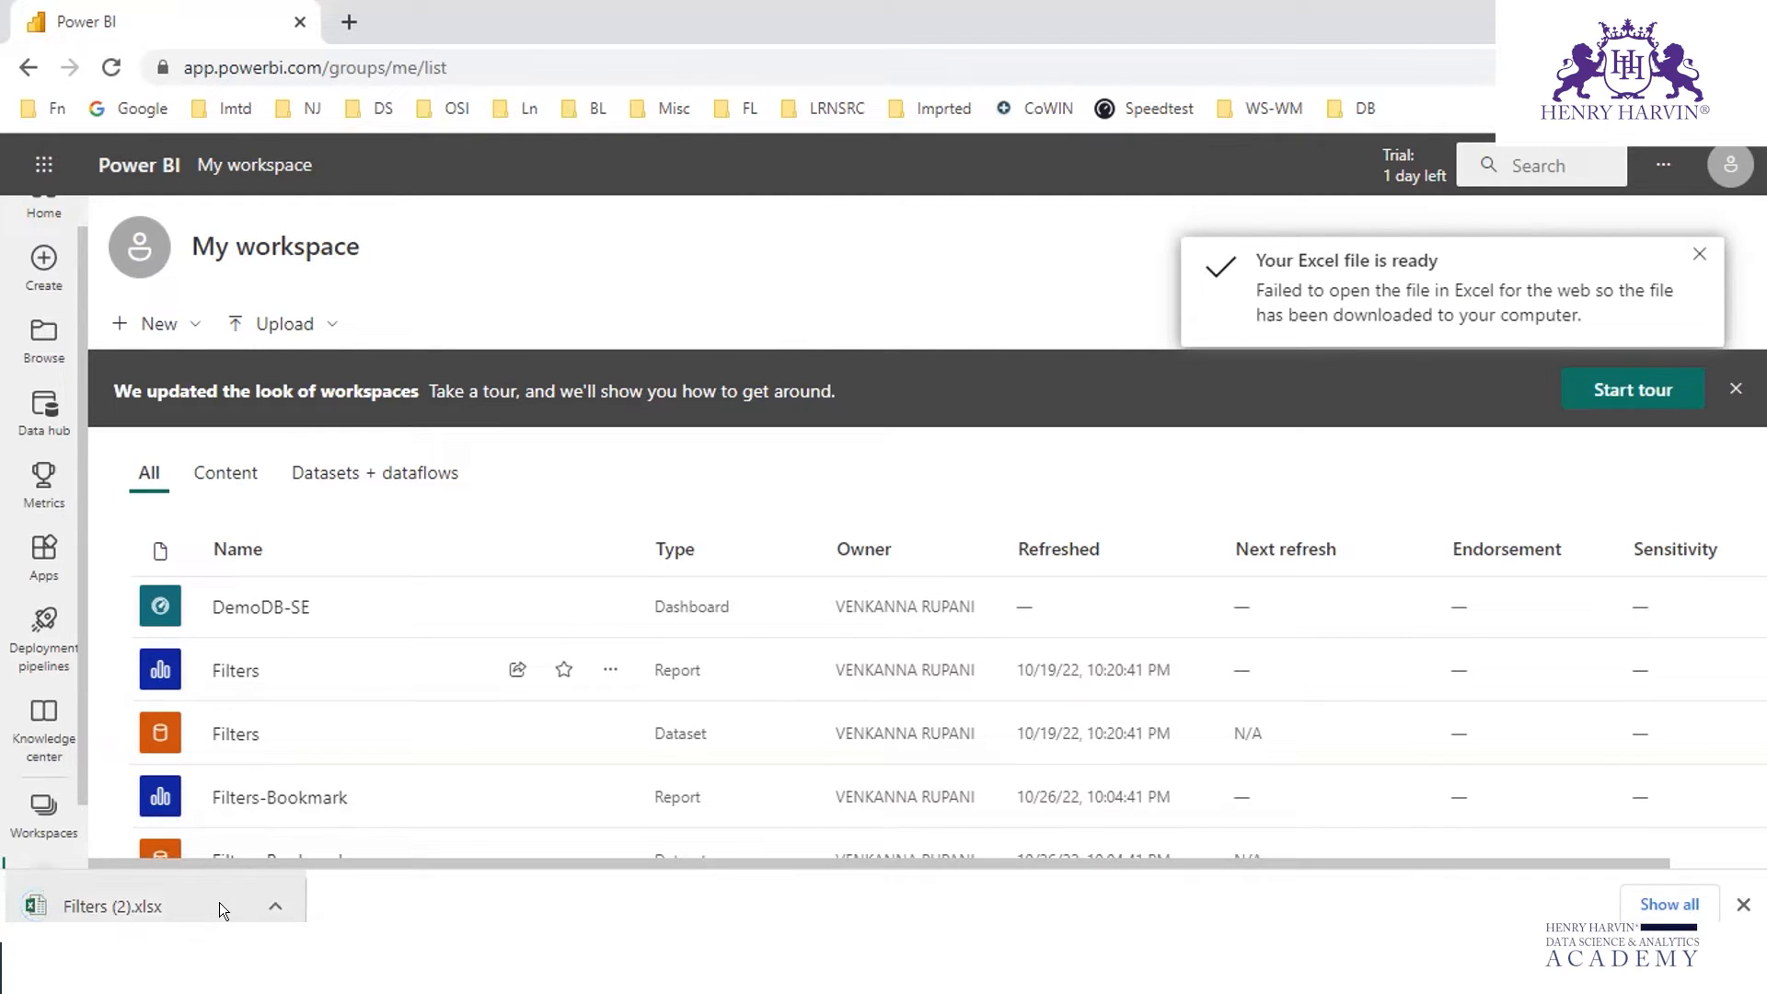
Open the downloaded Filters (2).xlsx in Excel, dismiss the Office activation wizard and enable editing of the workbook.
click(147, 903)
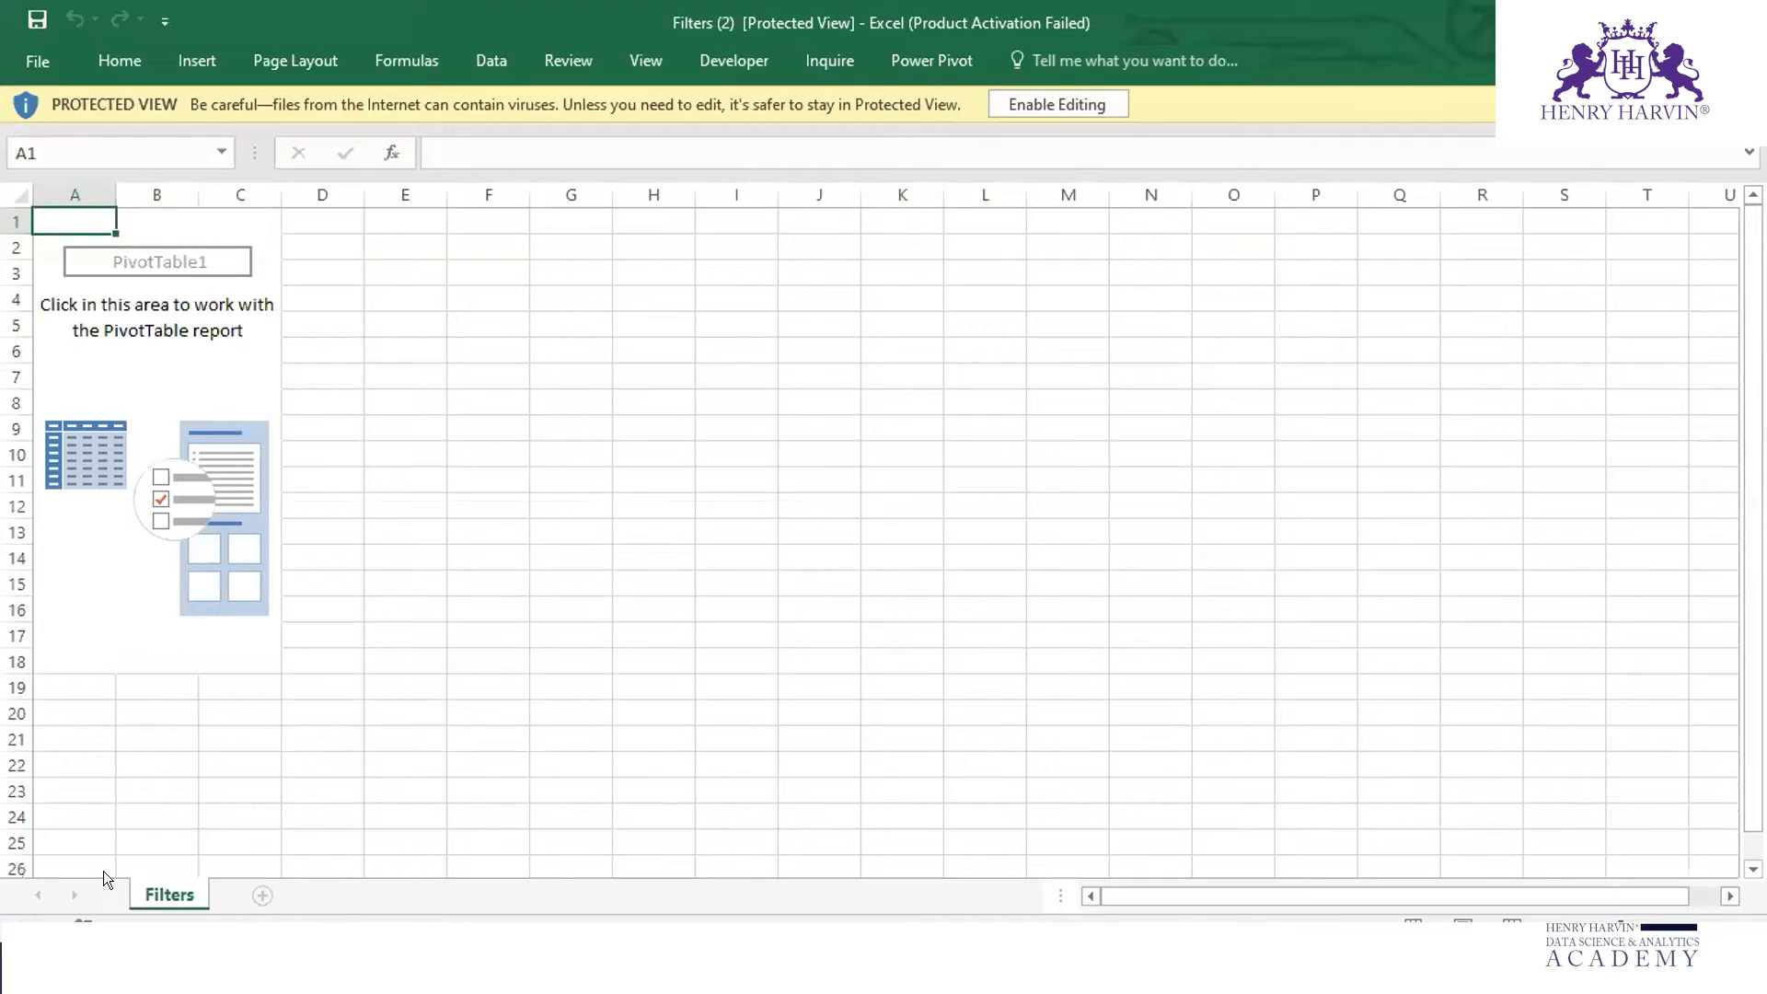
click(1098, 104)
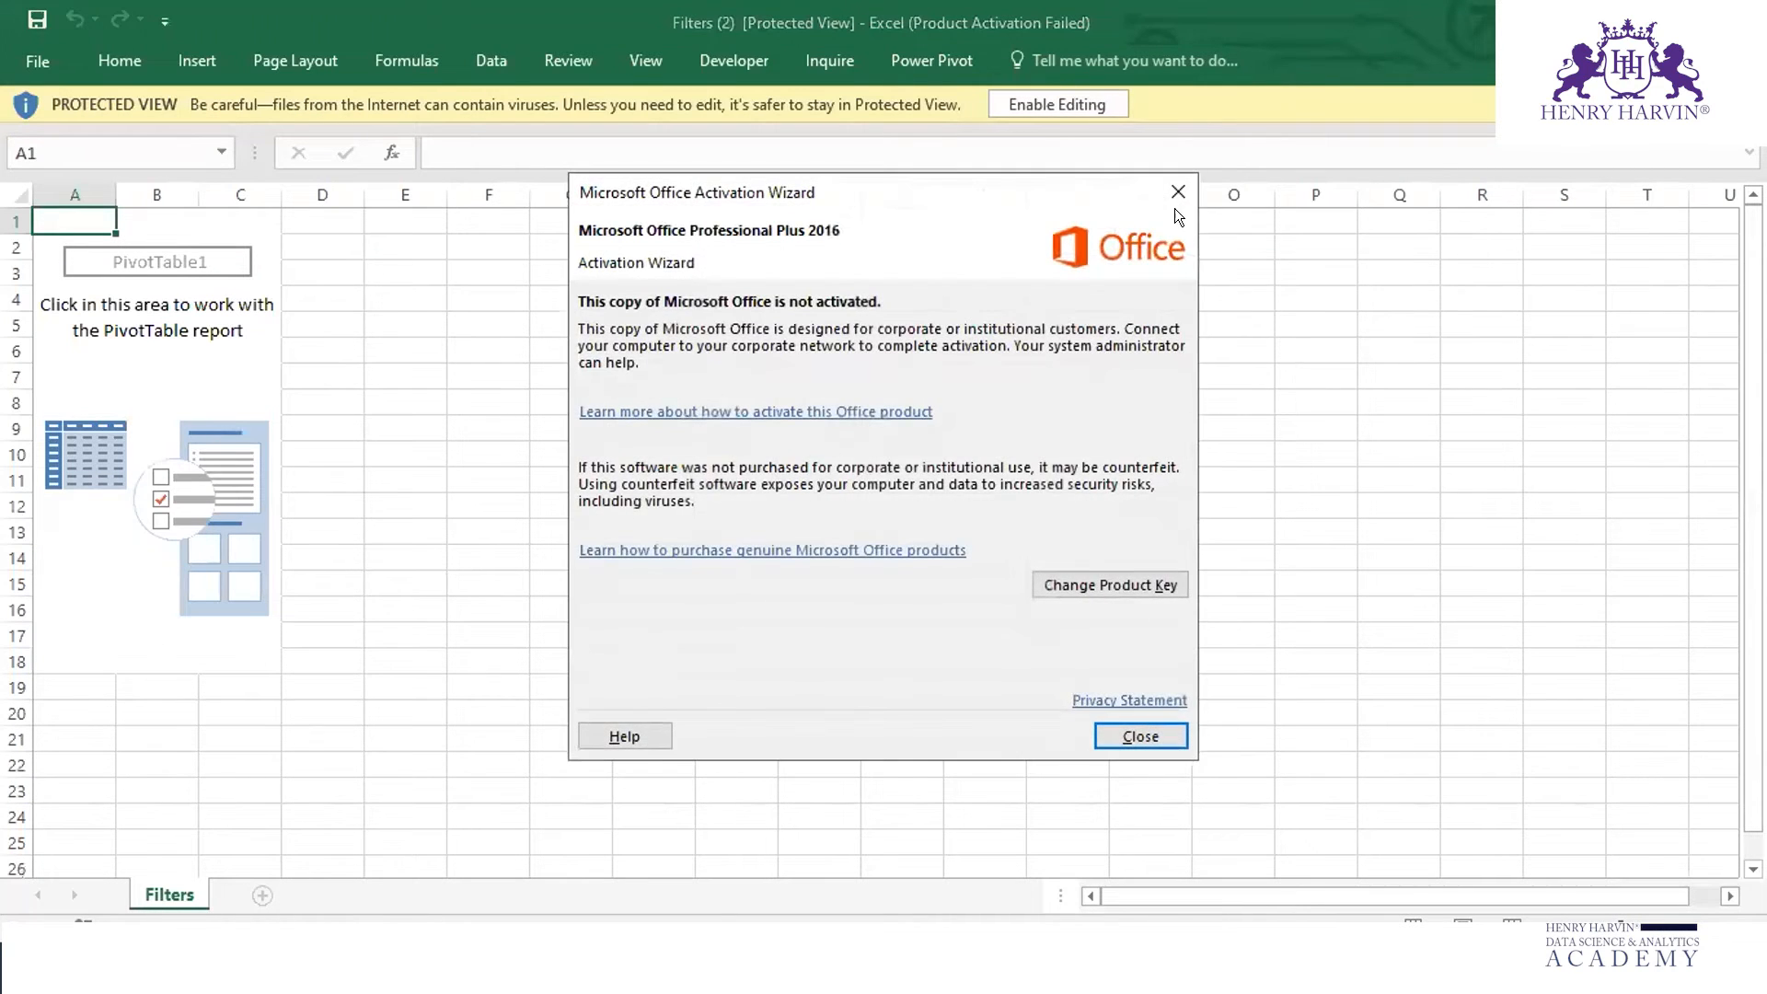
click(1169, 185)
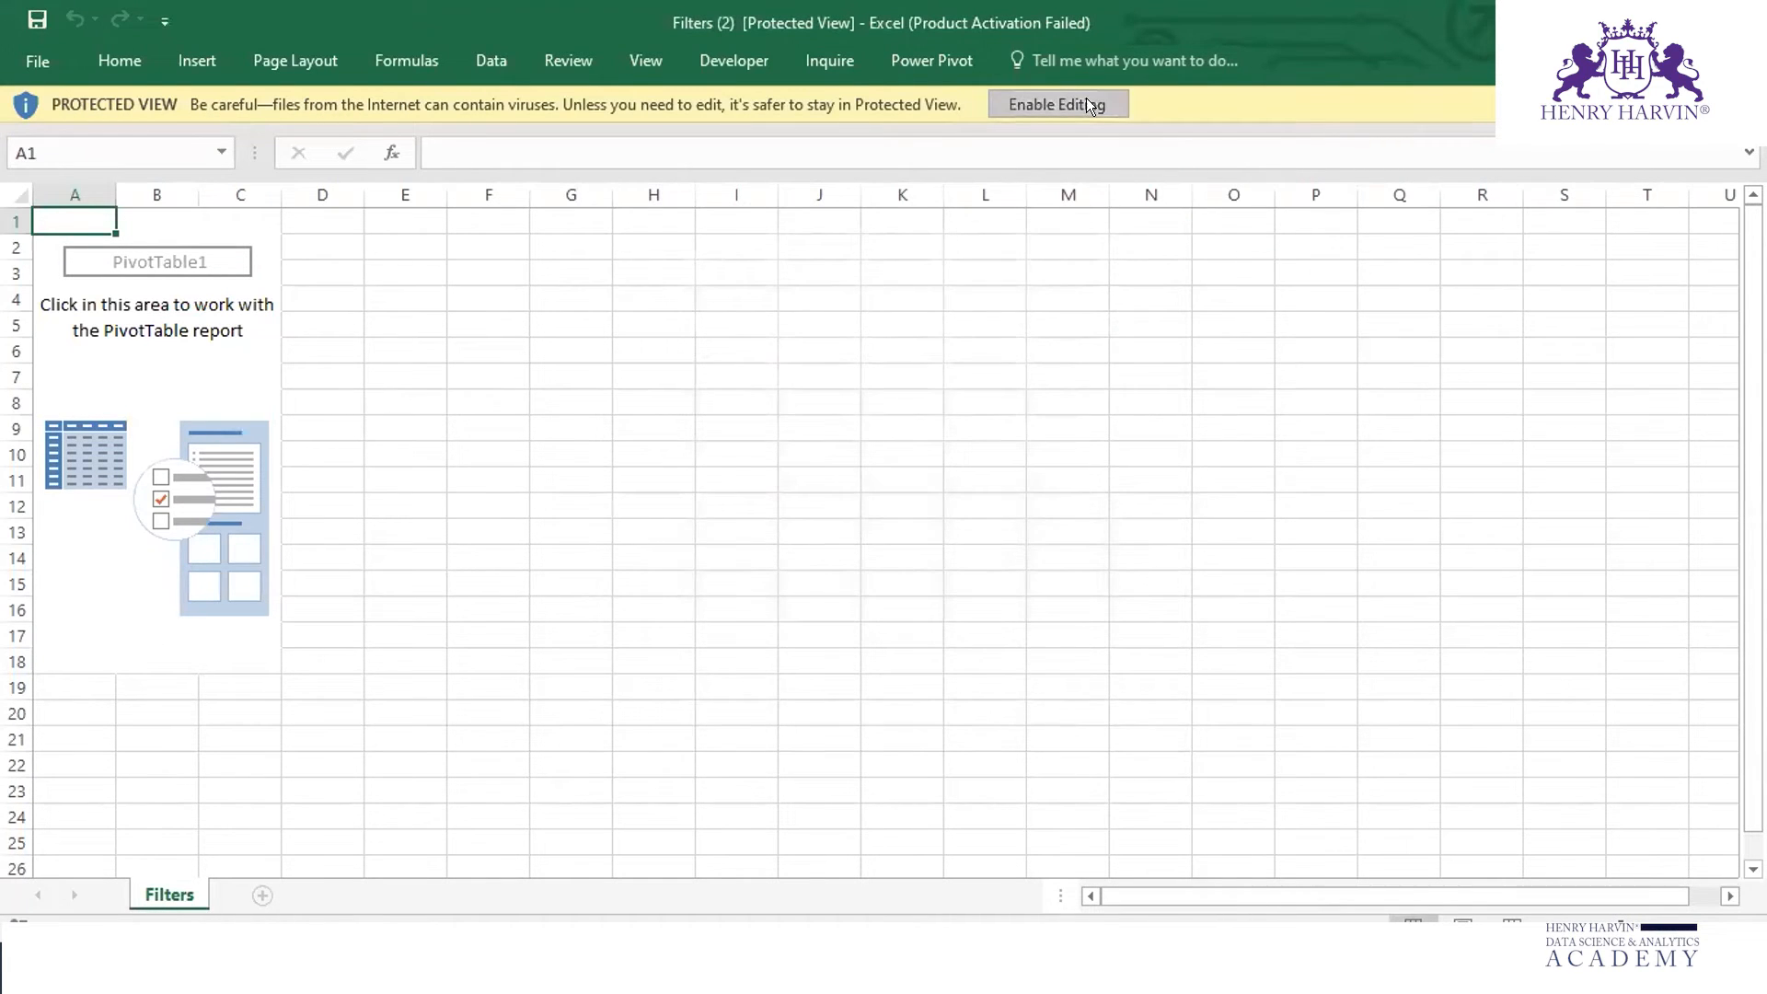
click(1086, 104)
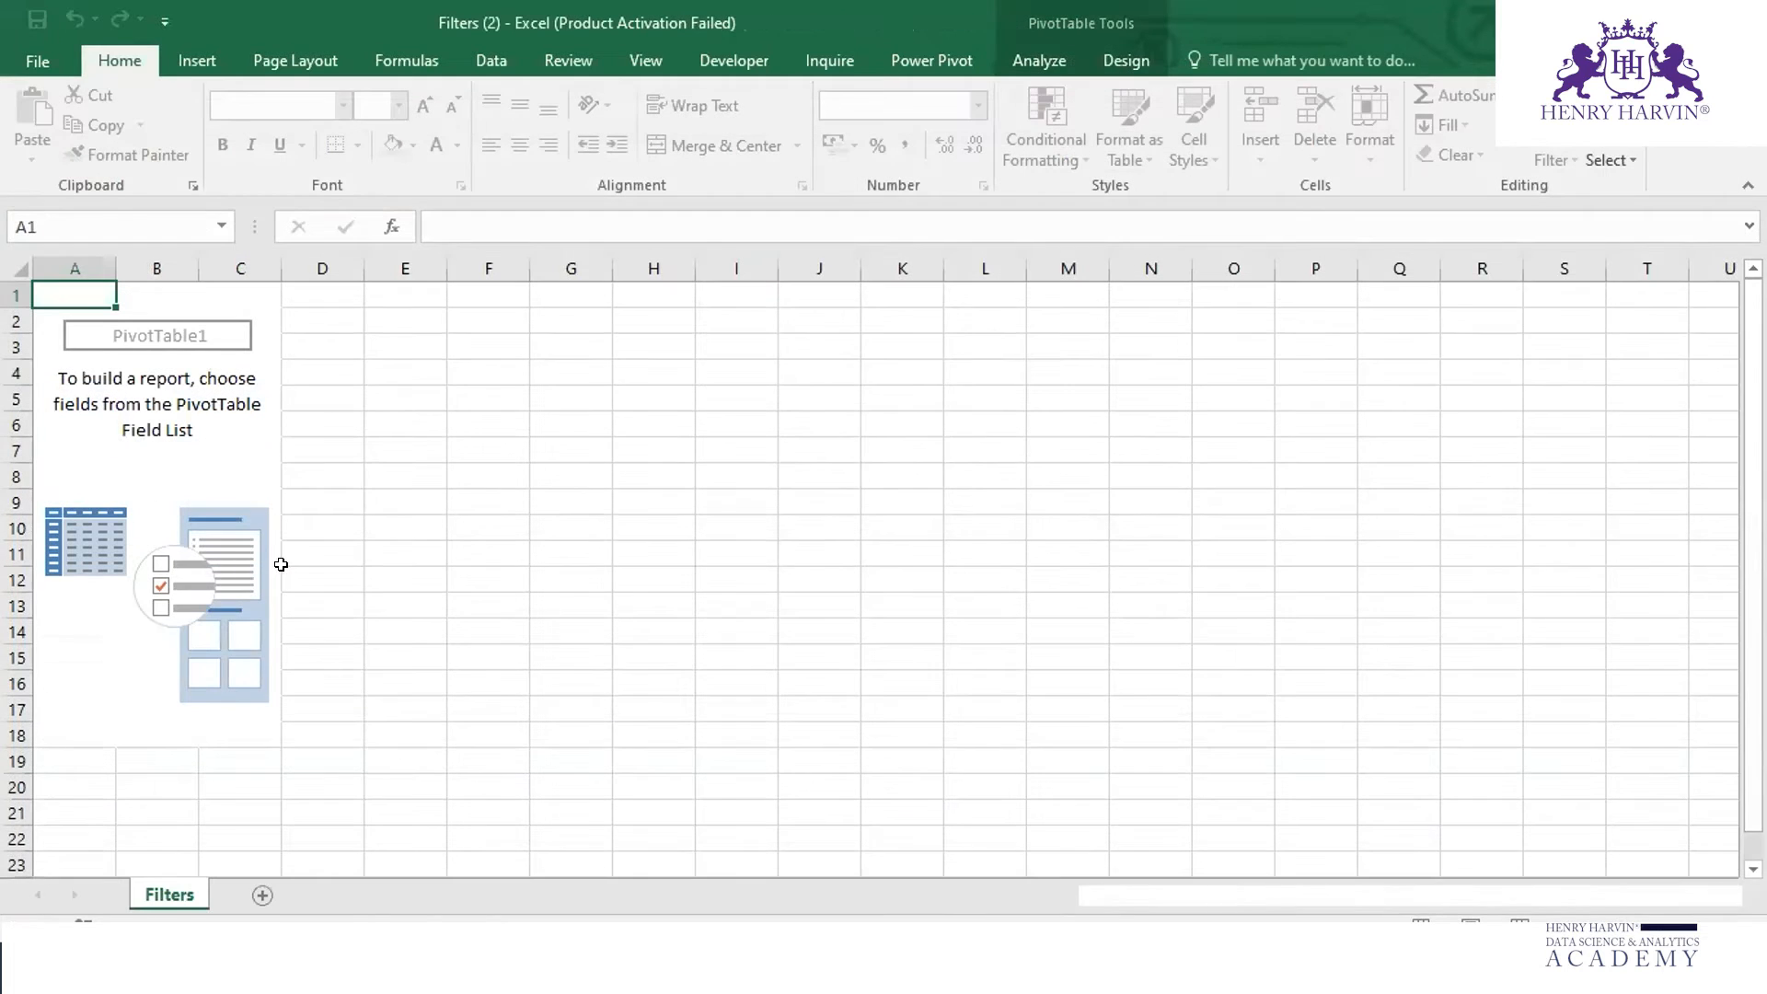
Refresh the PivotTable's external data connection and accept the security notice to load the model's fields.
click(142, 408)
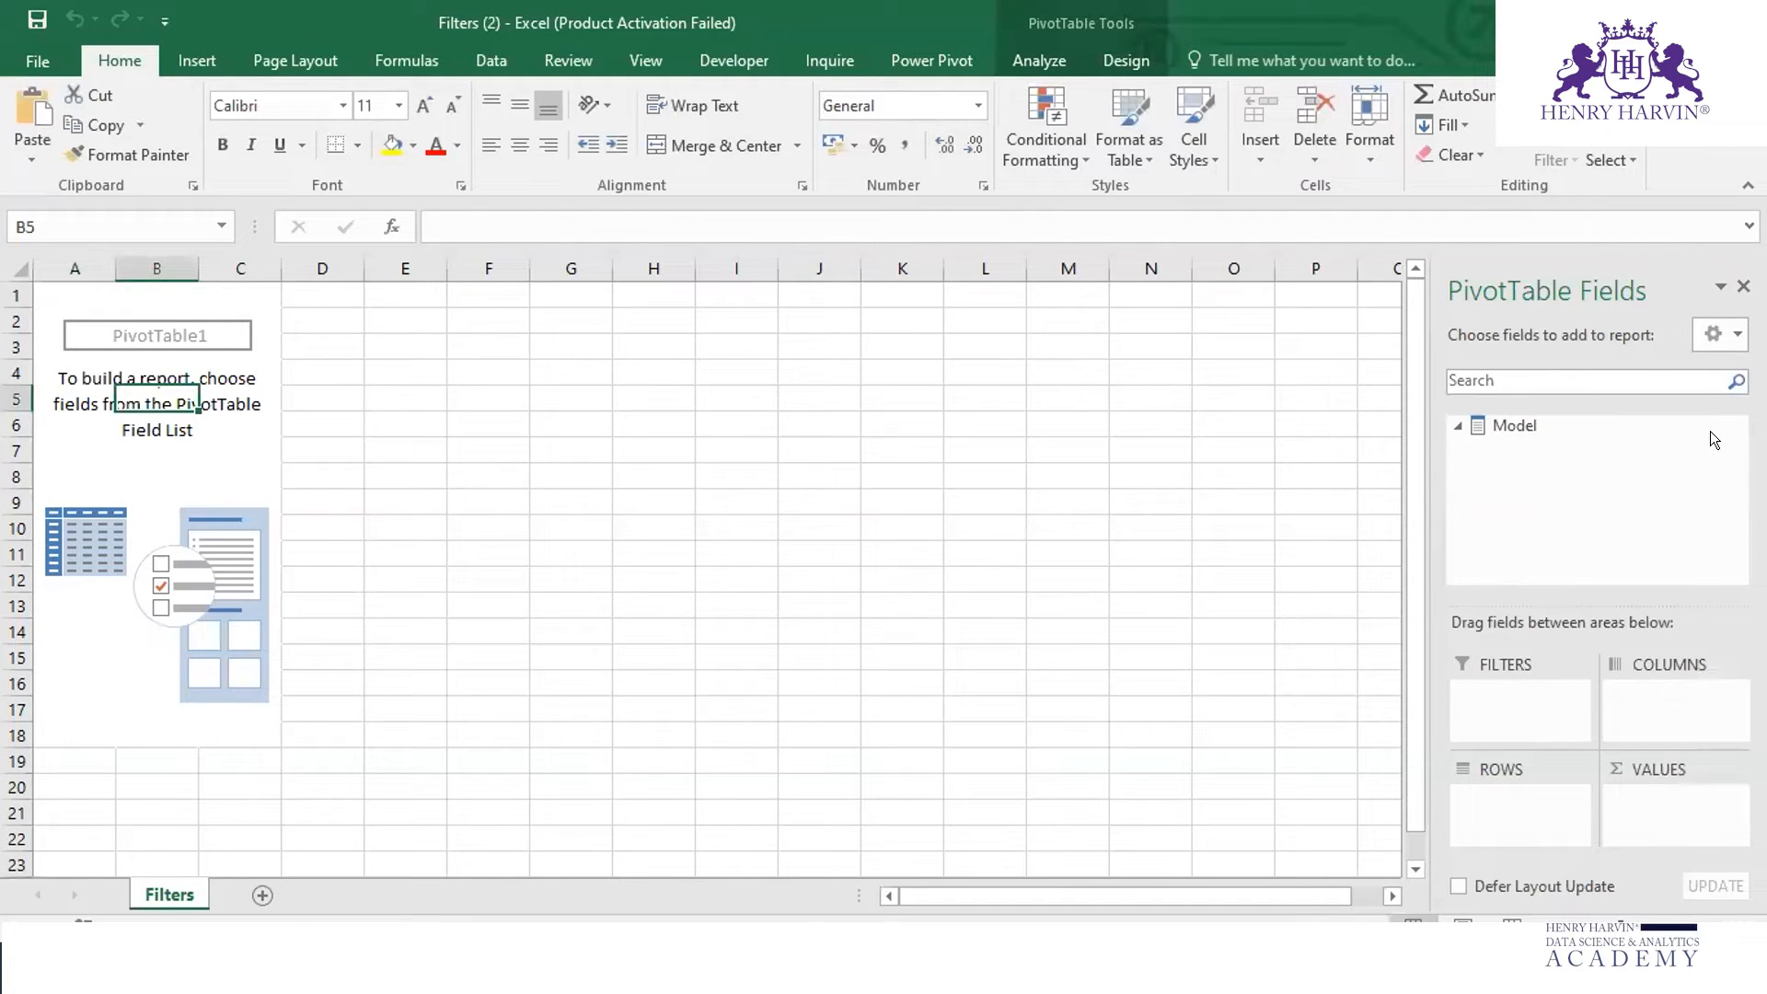
click(1457, 424)
click(488, 57)
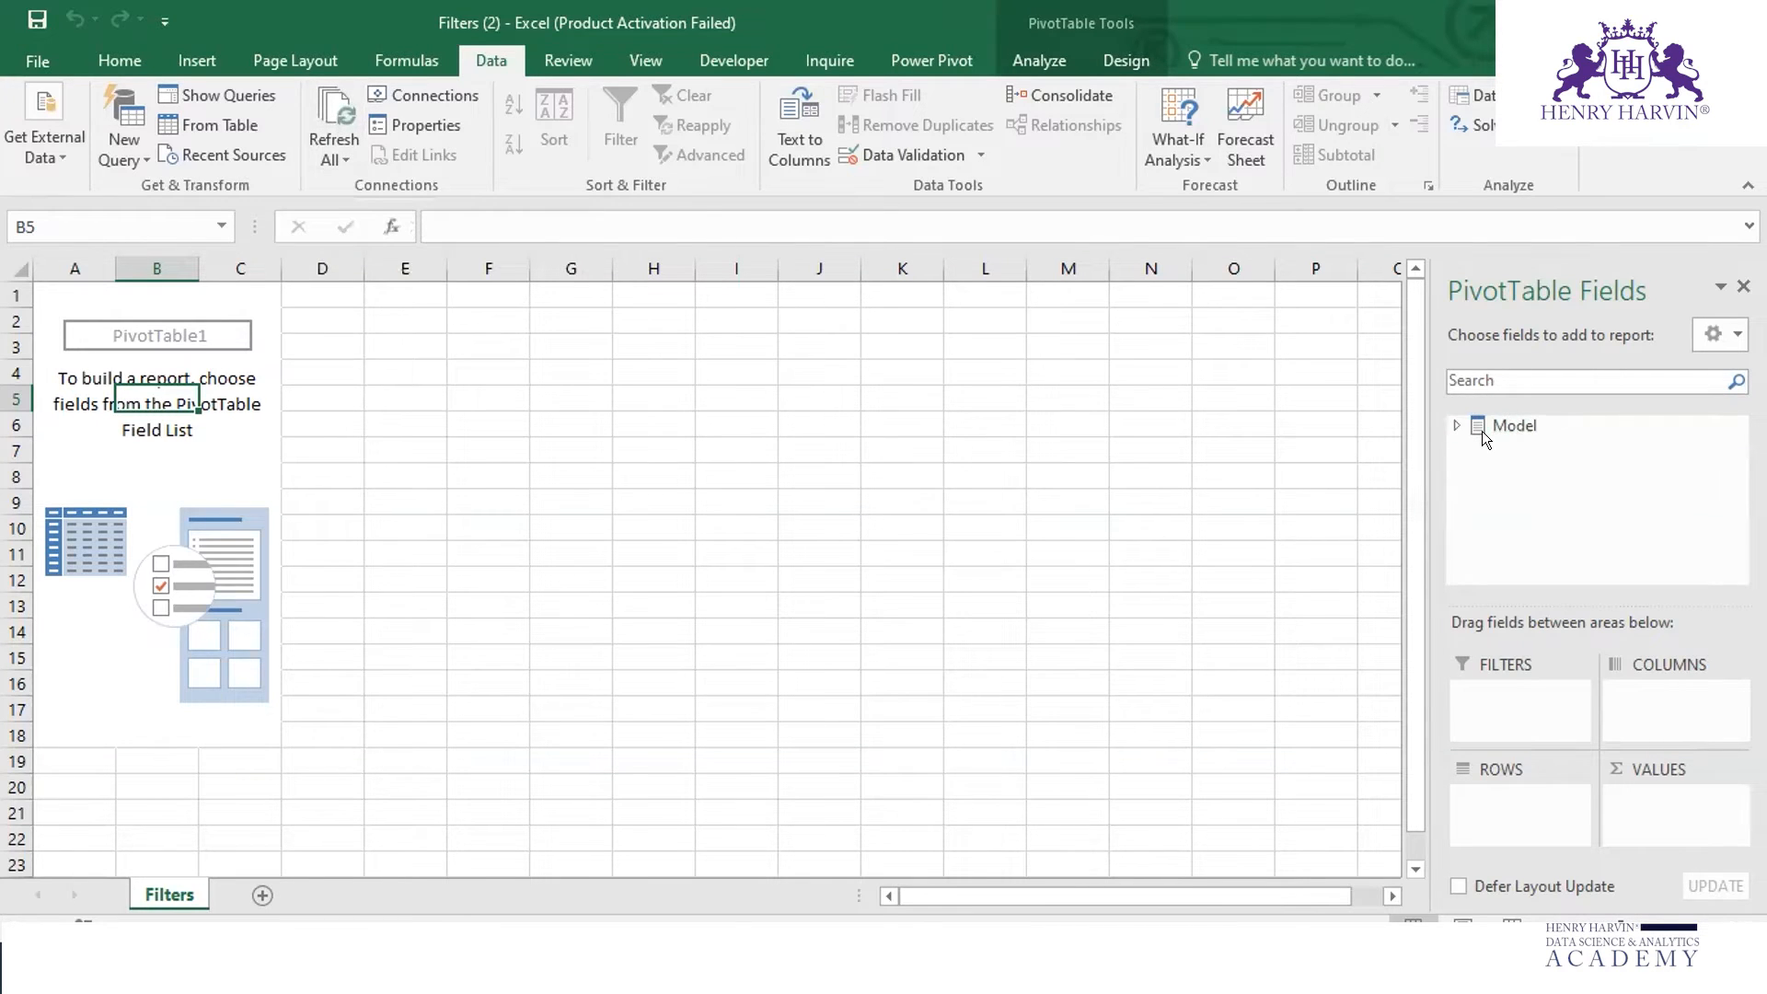
click(329, 111)
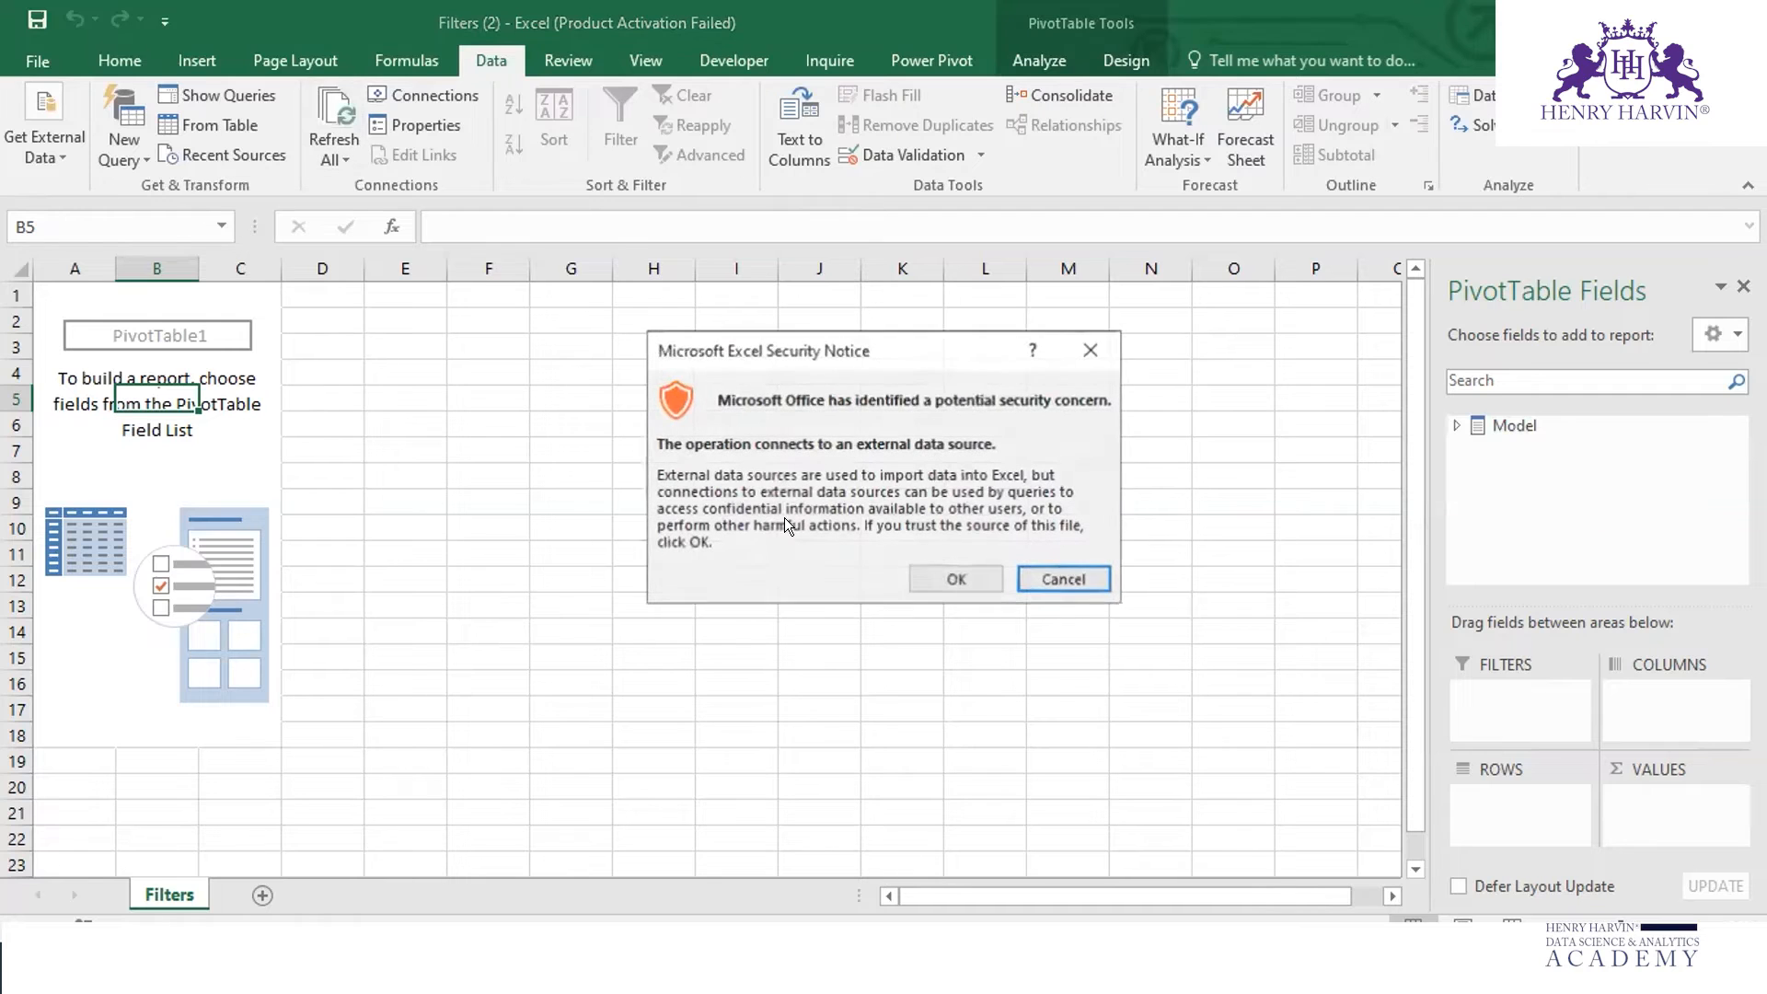
click(951, 577)
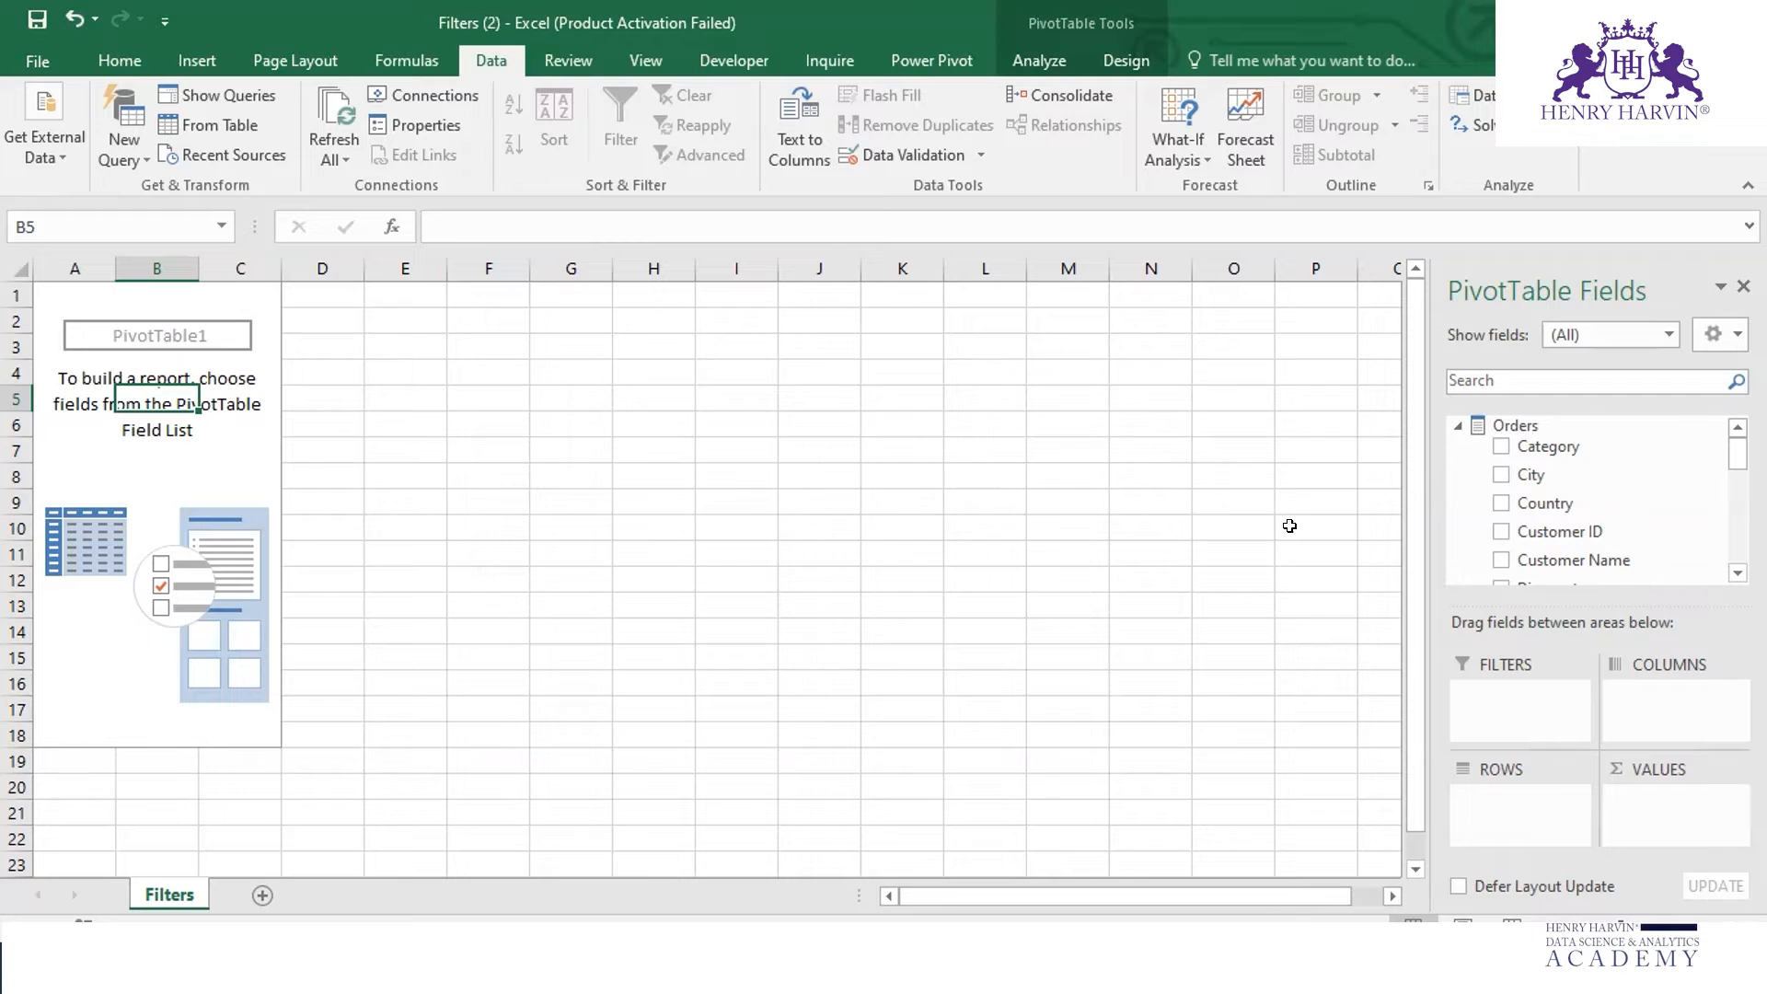
Add the Category field from Orders to the PivotTable and place it in the report's filter area.
click(1500, 445)
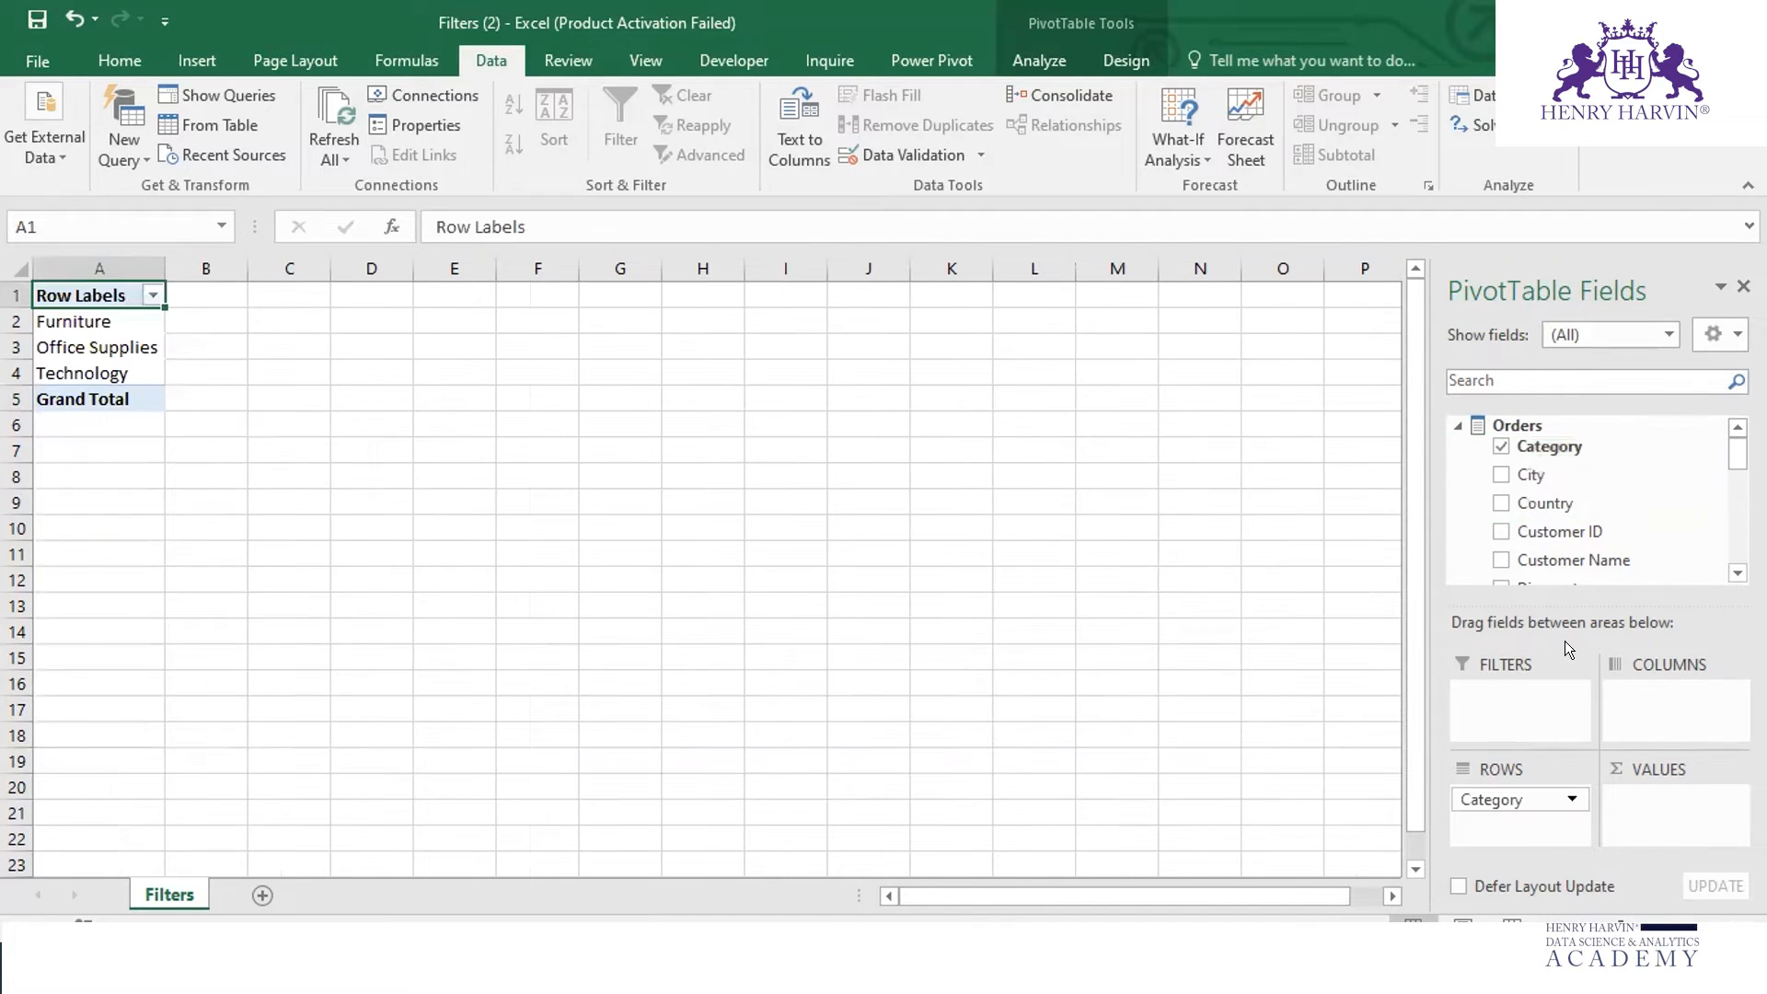
scroll(1669, 499, down, 5)
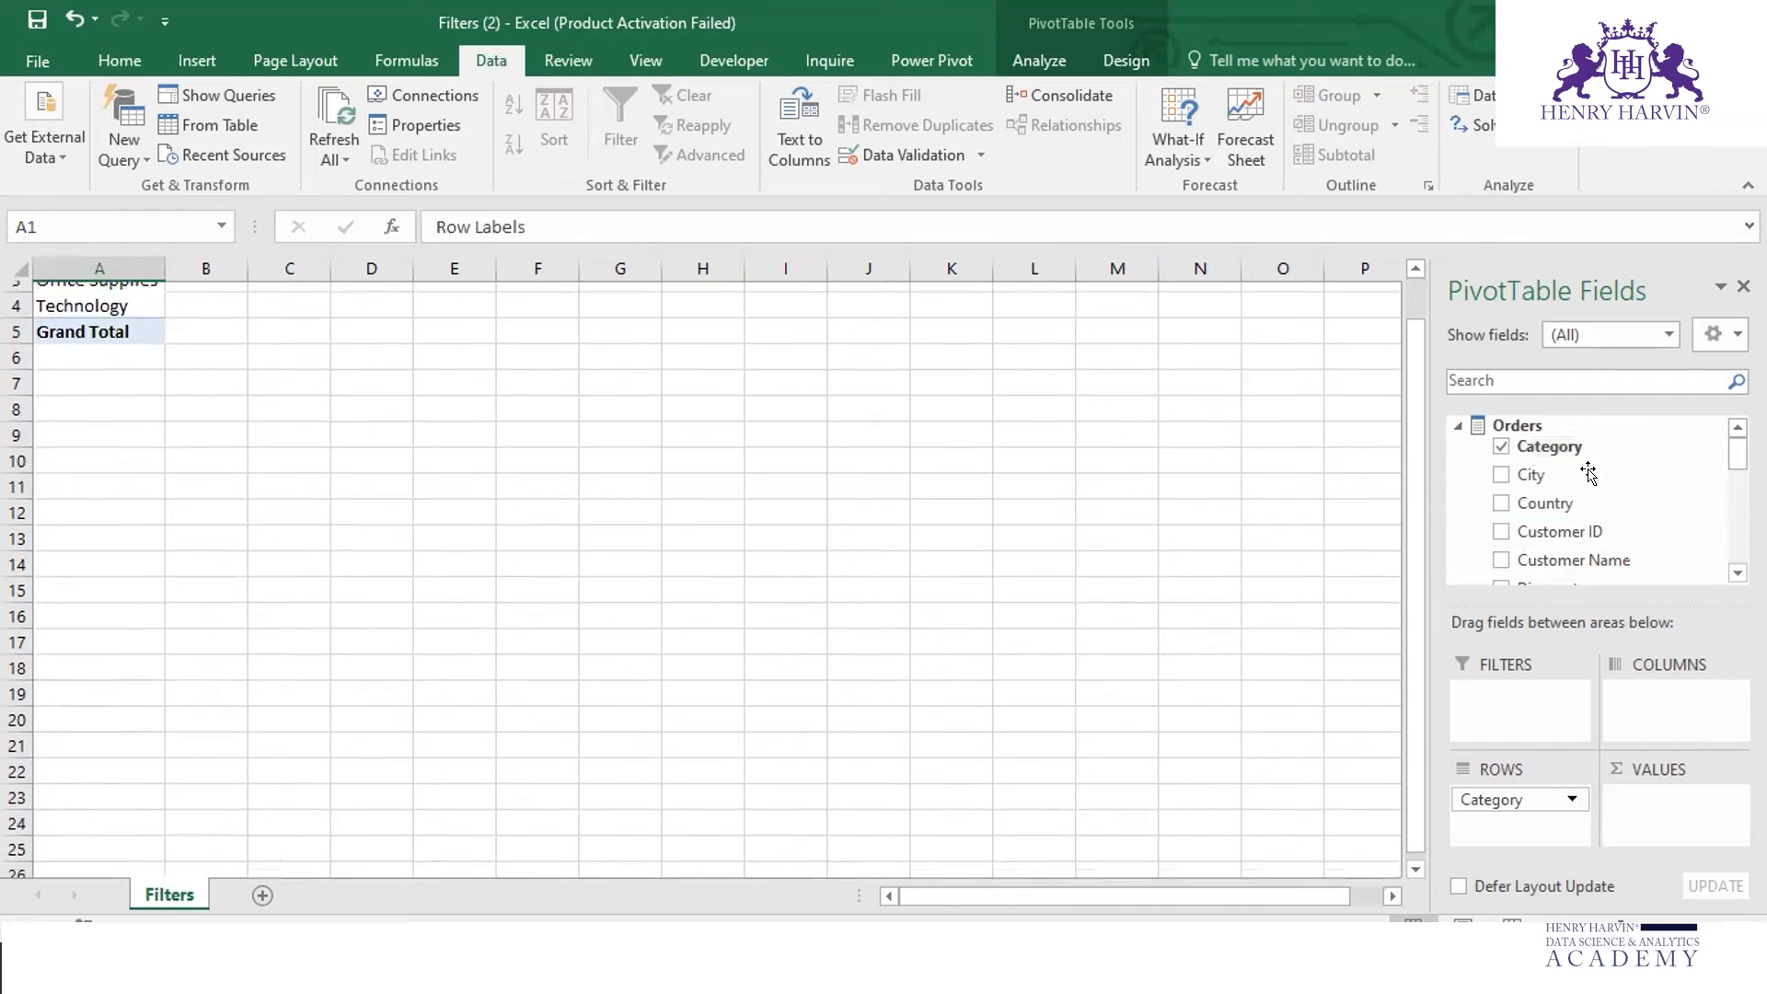
scroll(1669, 499, up, 5)
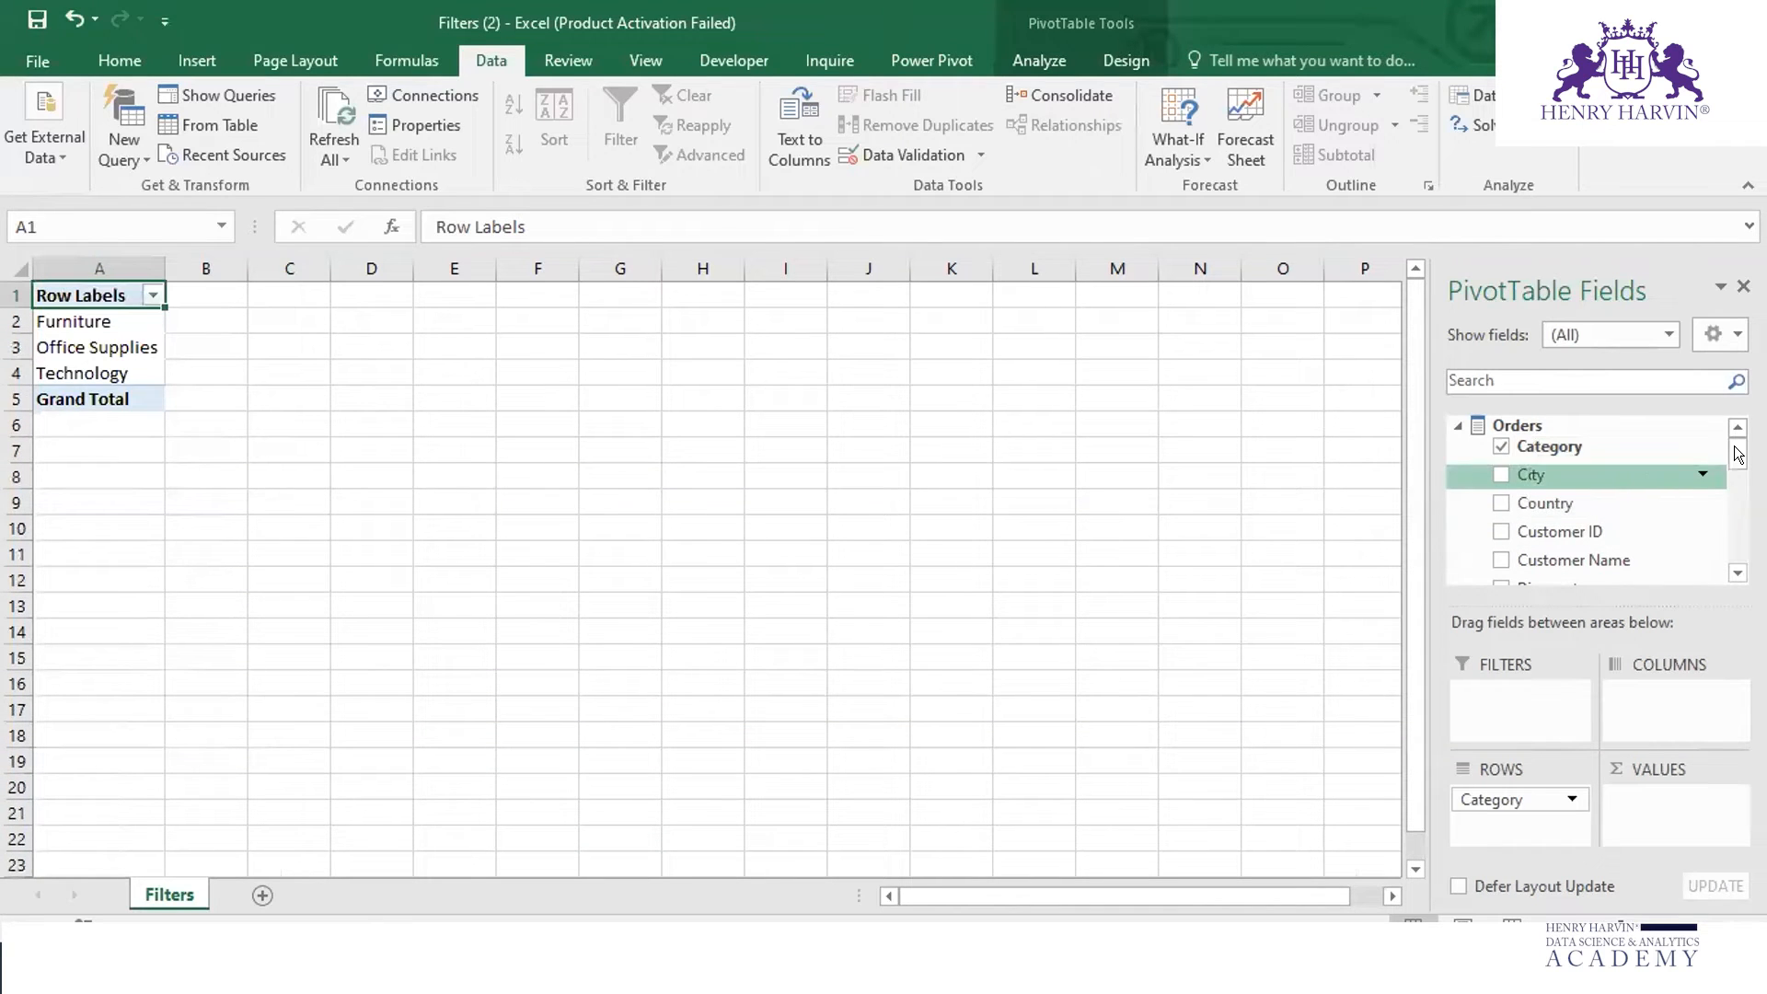
scroll(1736, 460, down, 5)
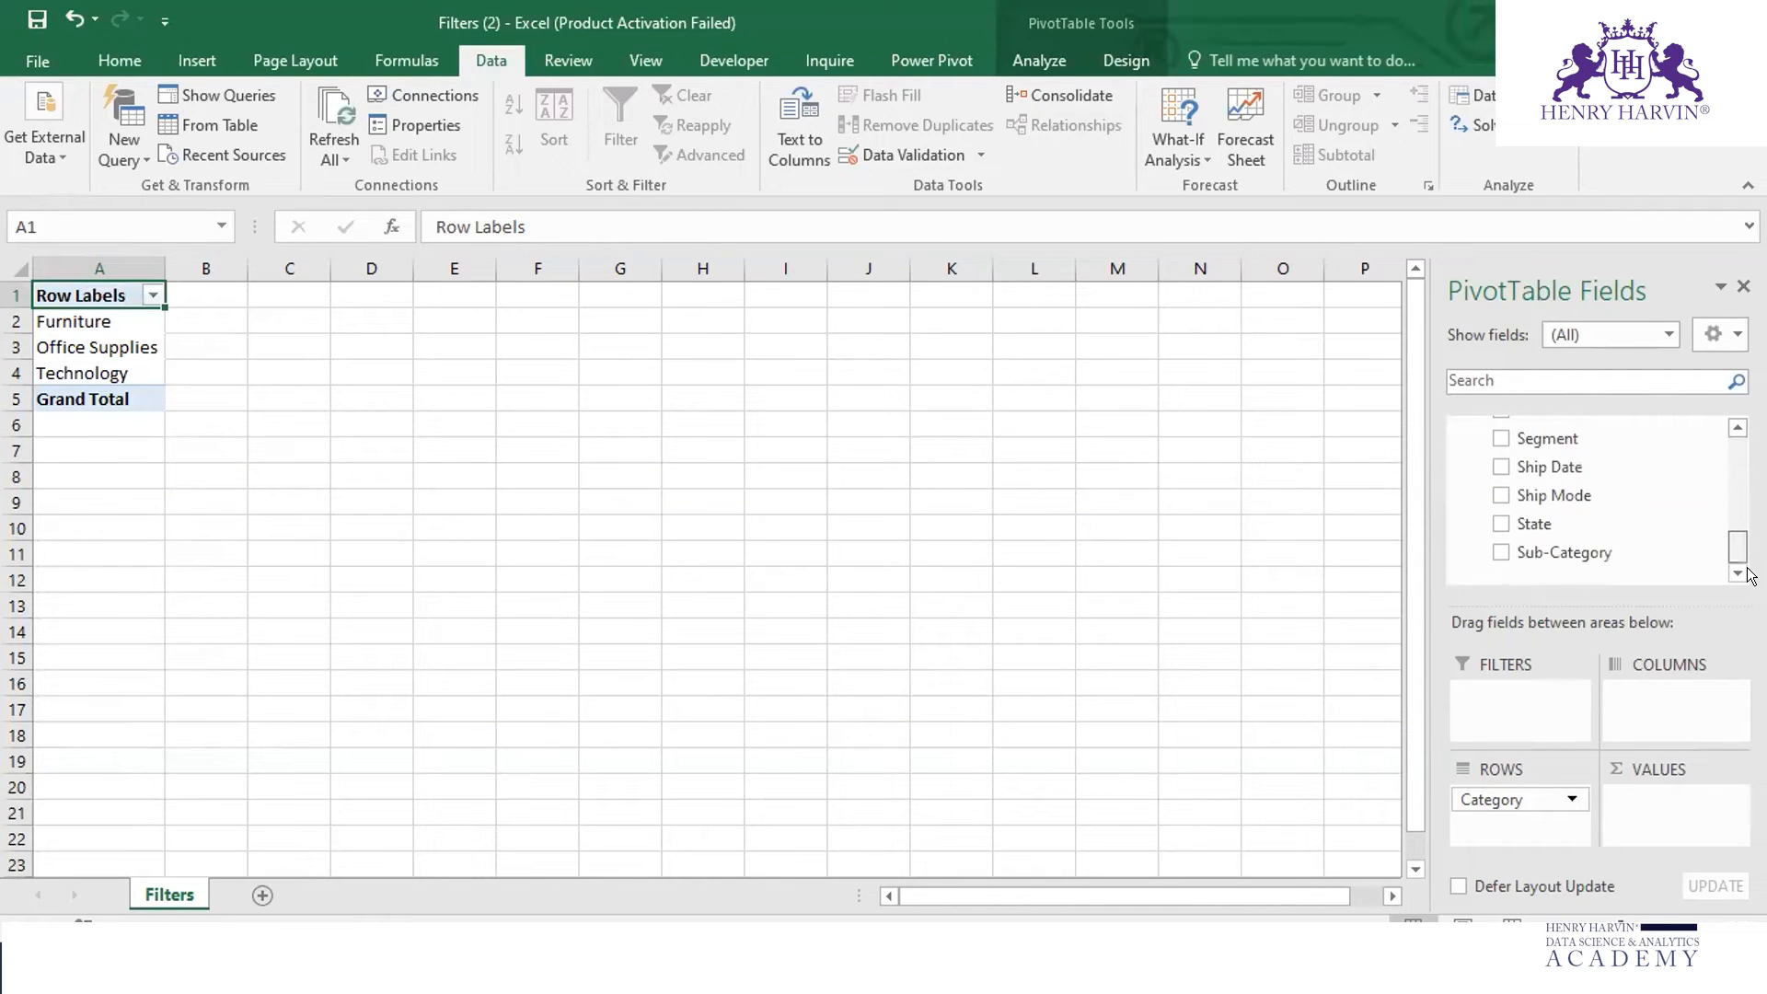
scroll(1732, 432, up, 5)
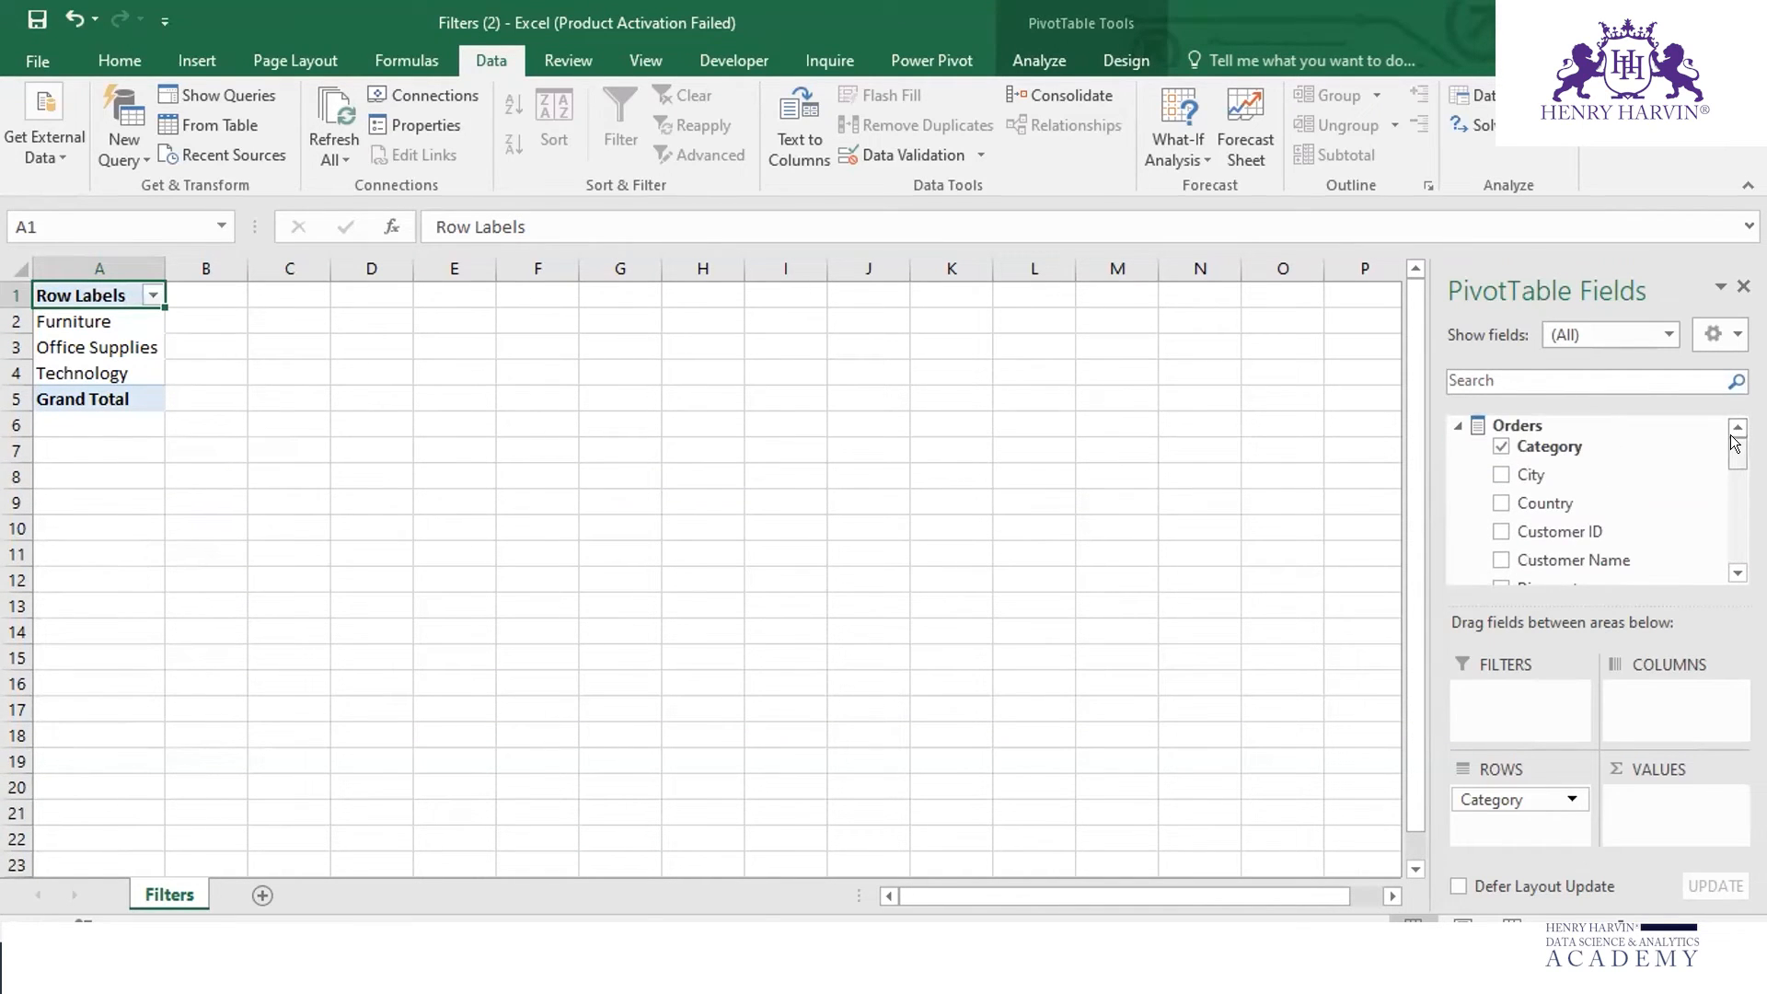
drag(1554, 460, 1509, 684)
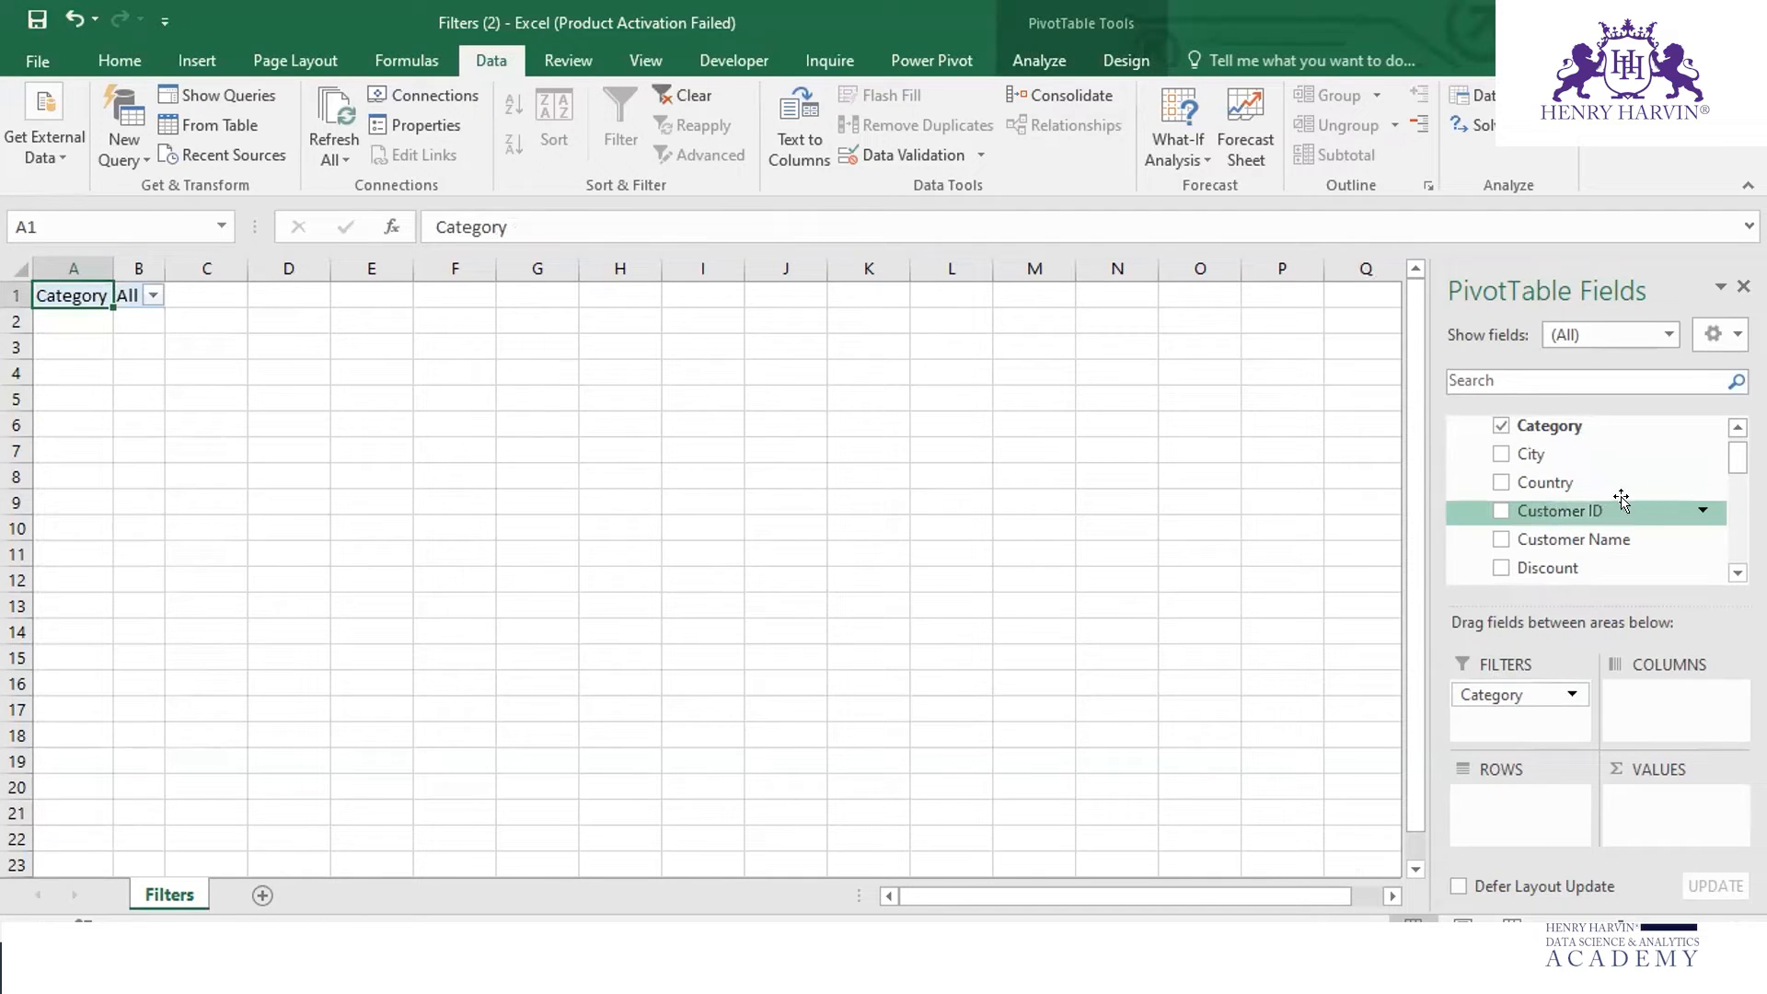
Add the Region field to the PivotTable as row labels.
scroll(1670, 502, down, 2)
drag(1737, 458, 1739, 512)
click(1500, 501)
scroll(426, 442, up, 2)
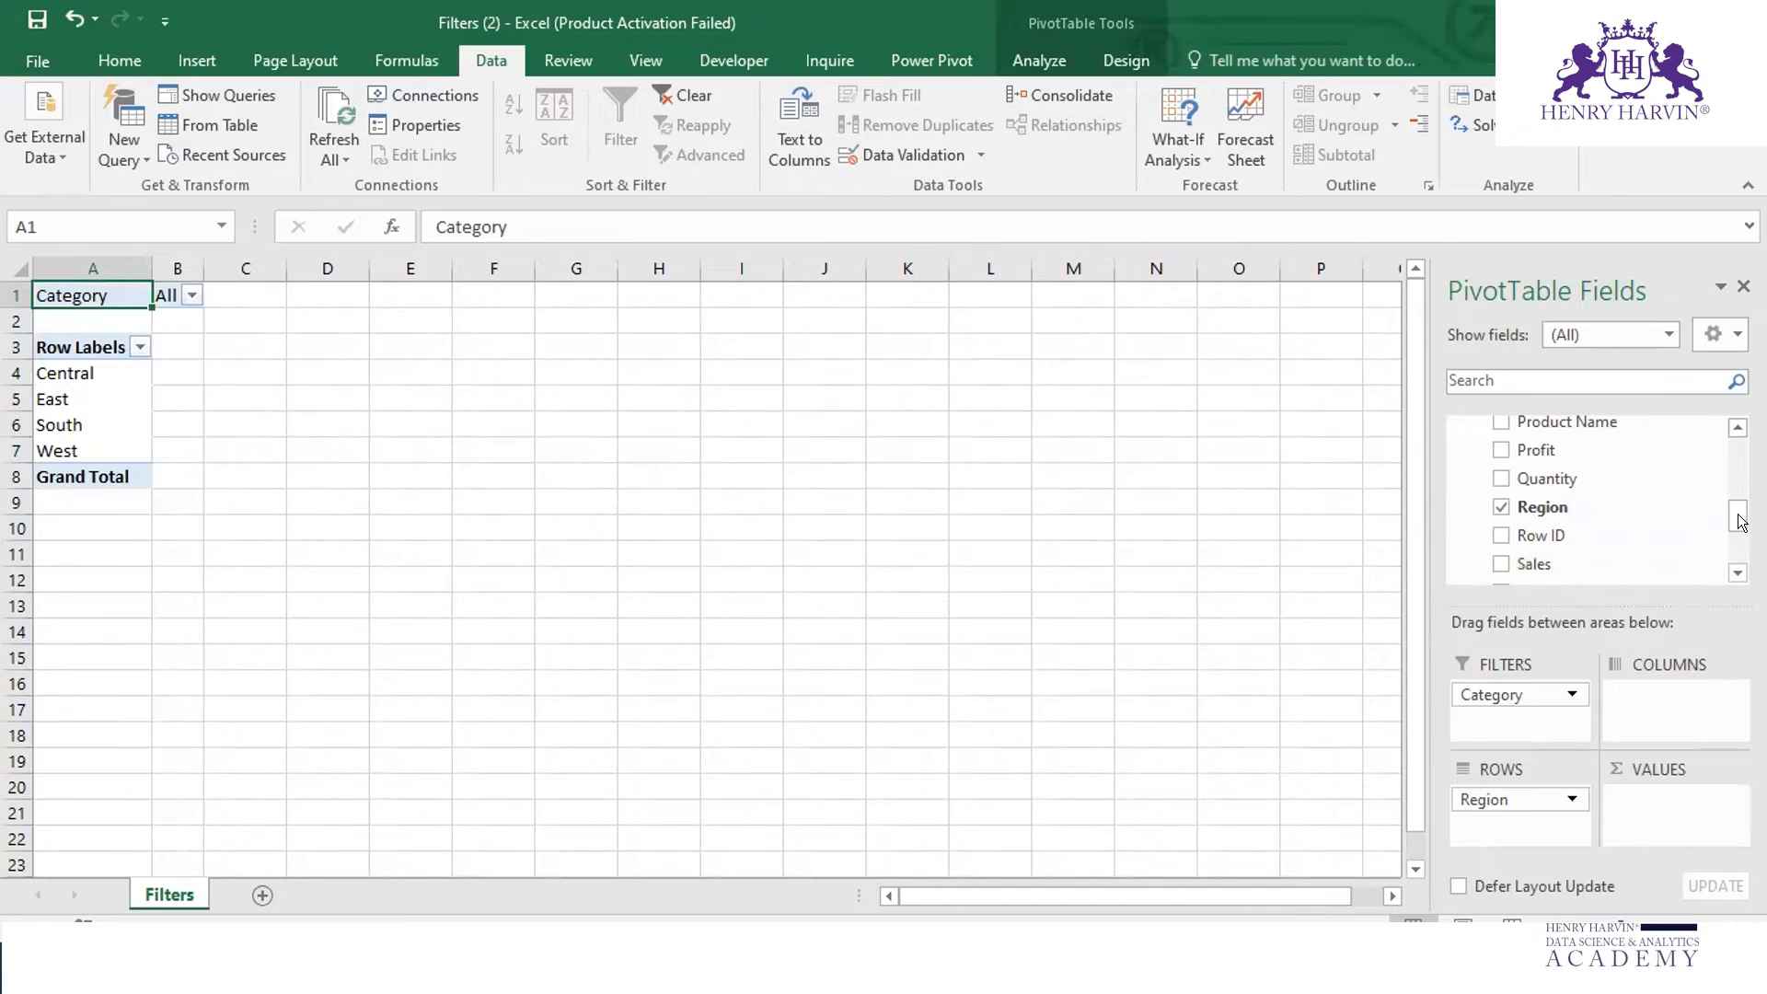
Try to place the Sales field in the PivotTable's values area.
drag(1739, 523, 1739, 533)
drag(1510, 514, 1661, 787)
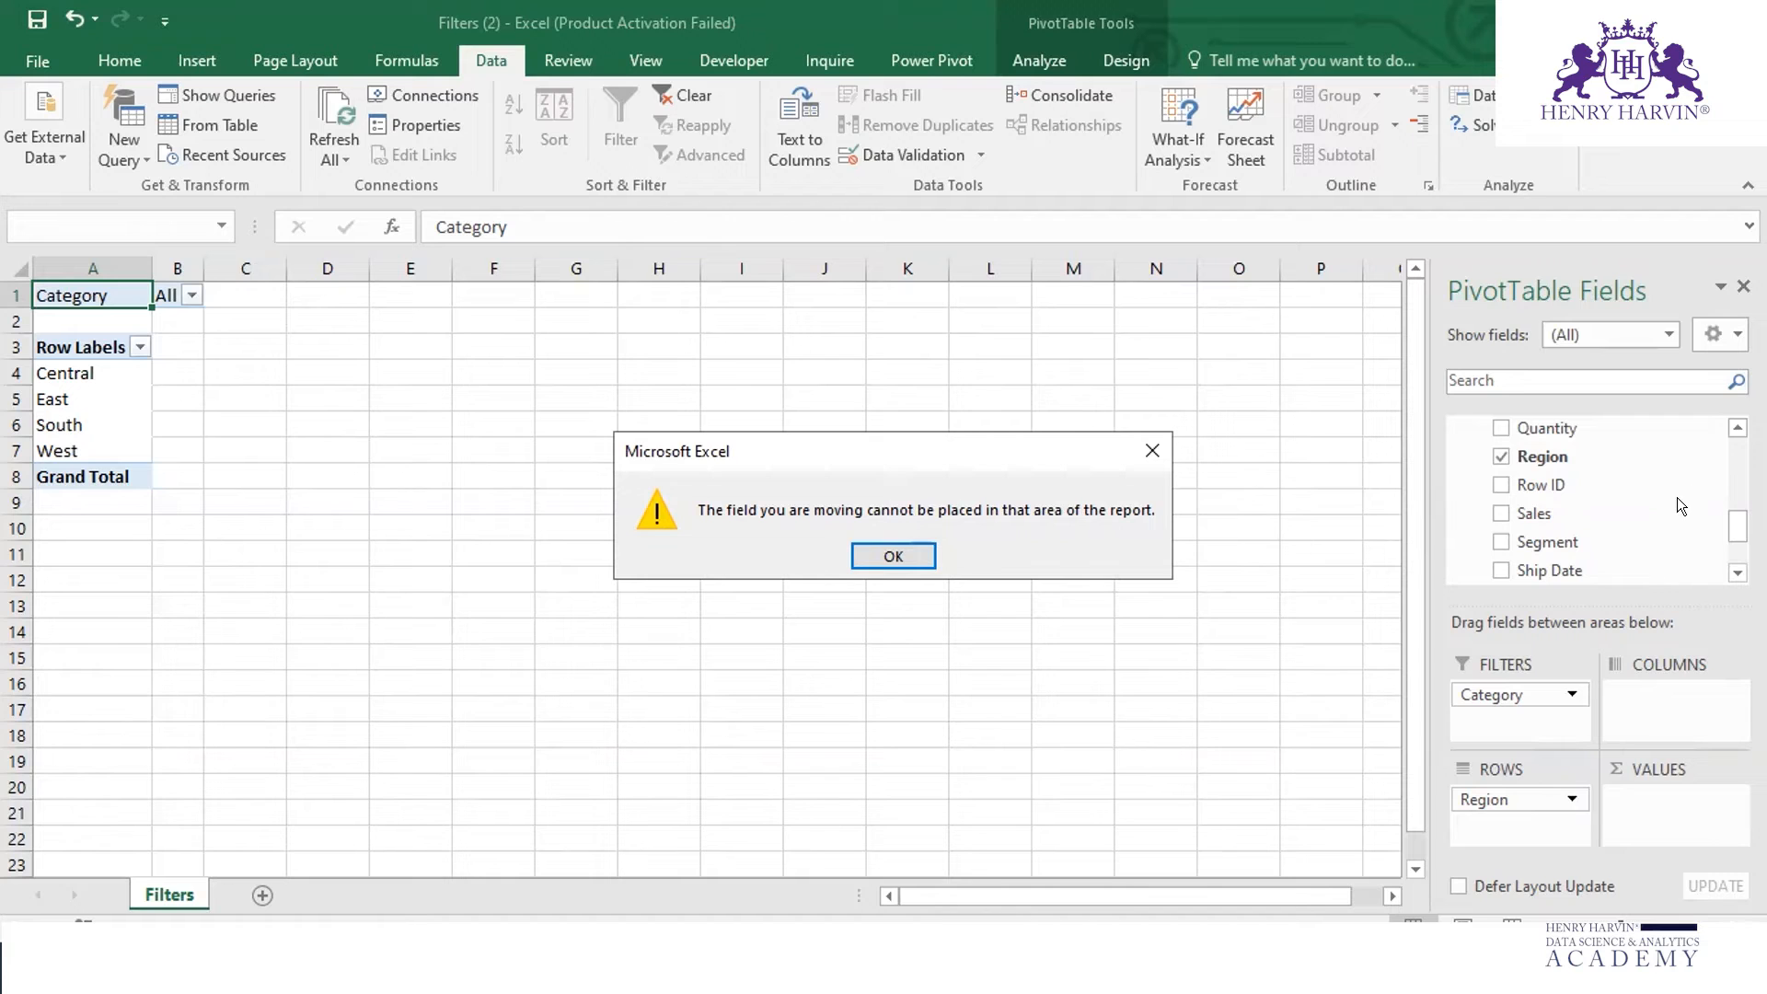
click(901, 556)
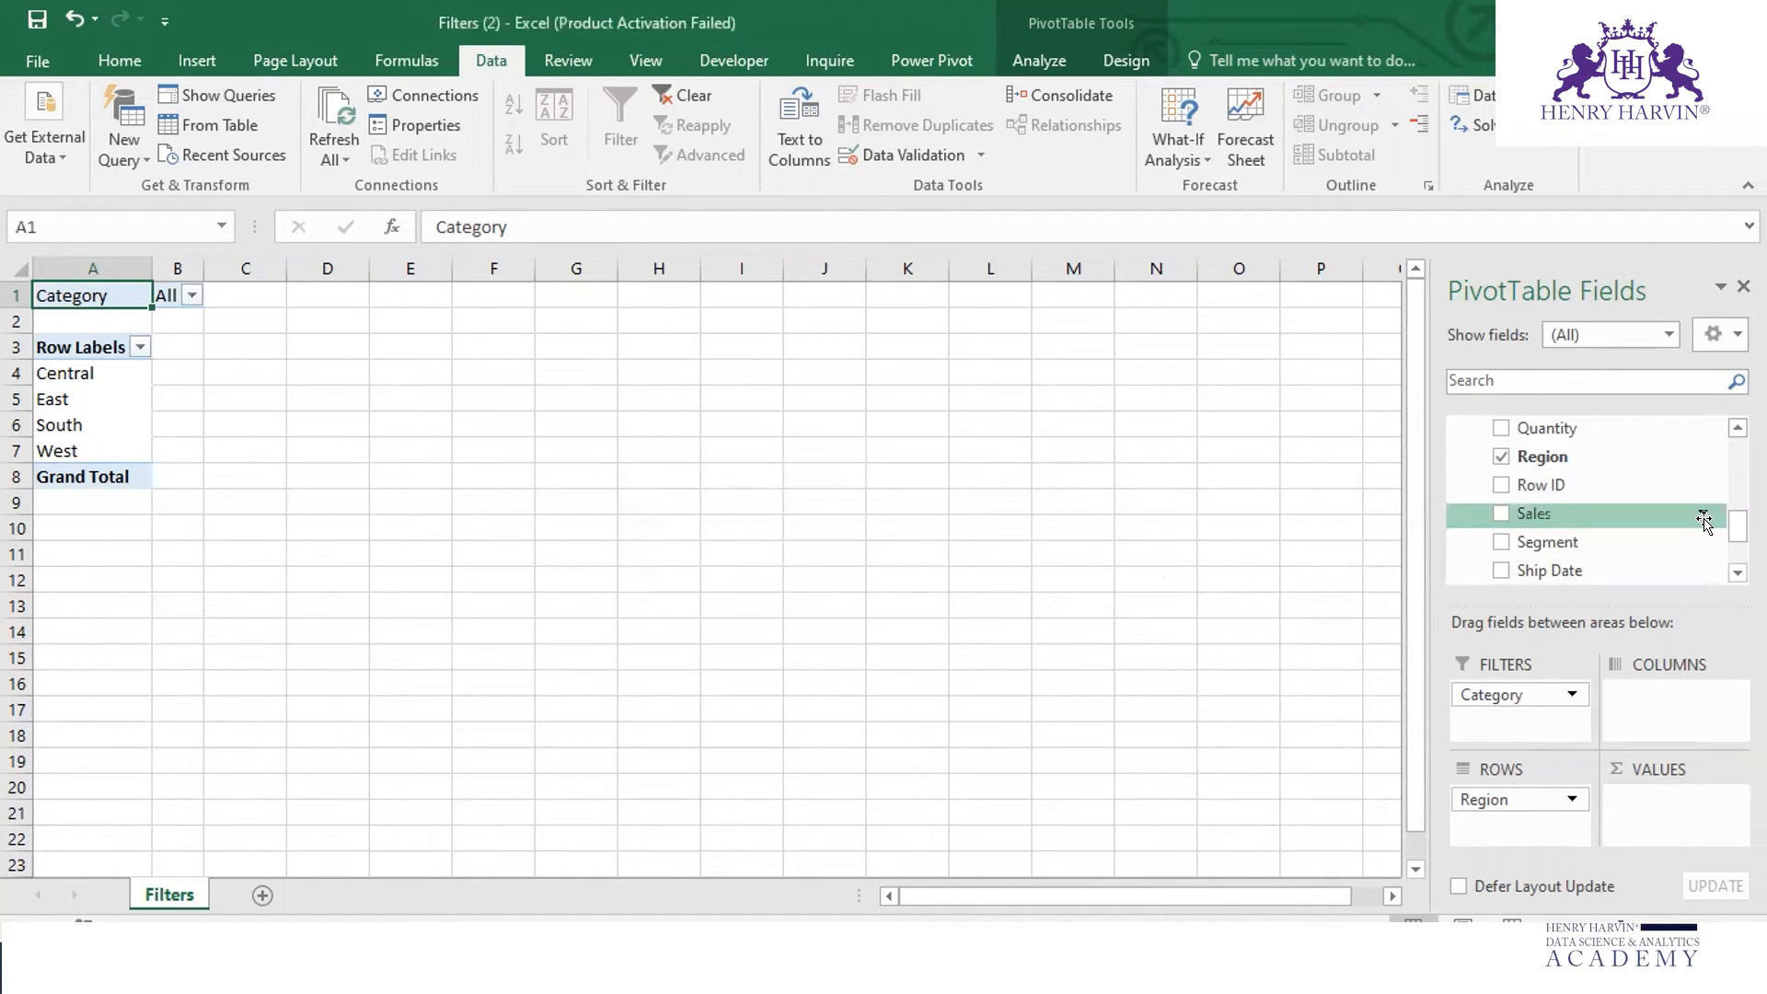
Try to place the Quantity field in the PivotTable's values area.
scroll(1738, 561, down, 2)
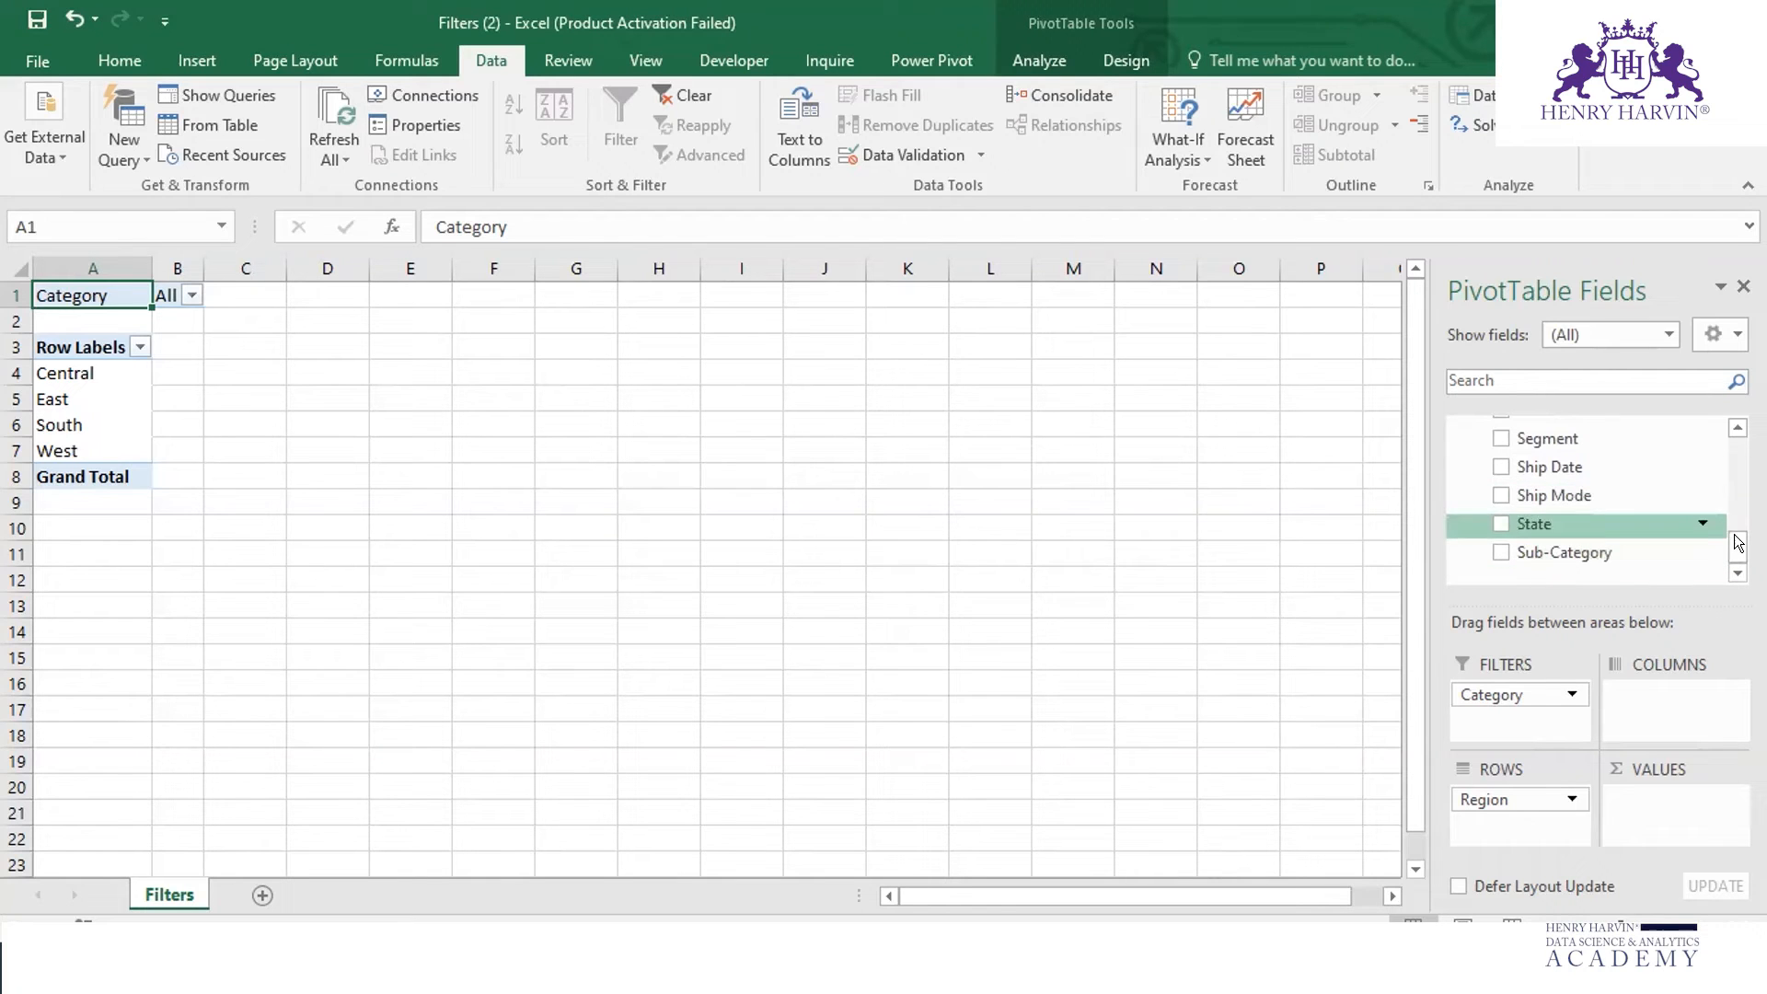
drag(1737, 544, 1736, 517)
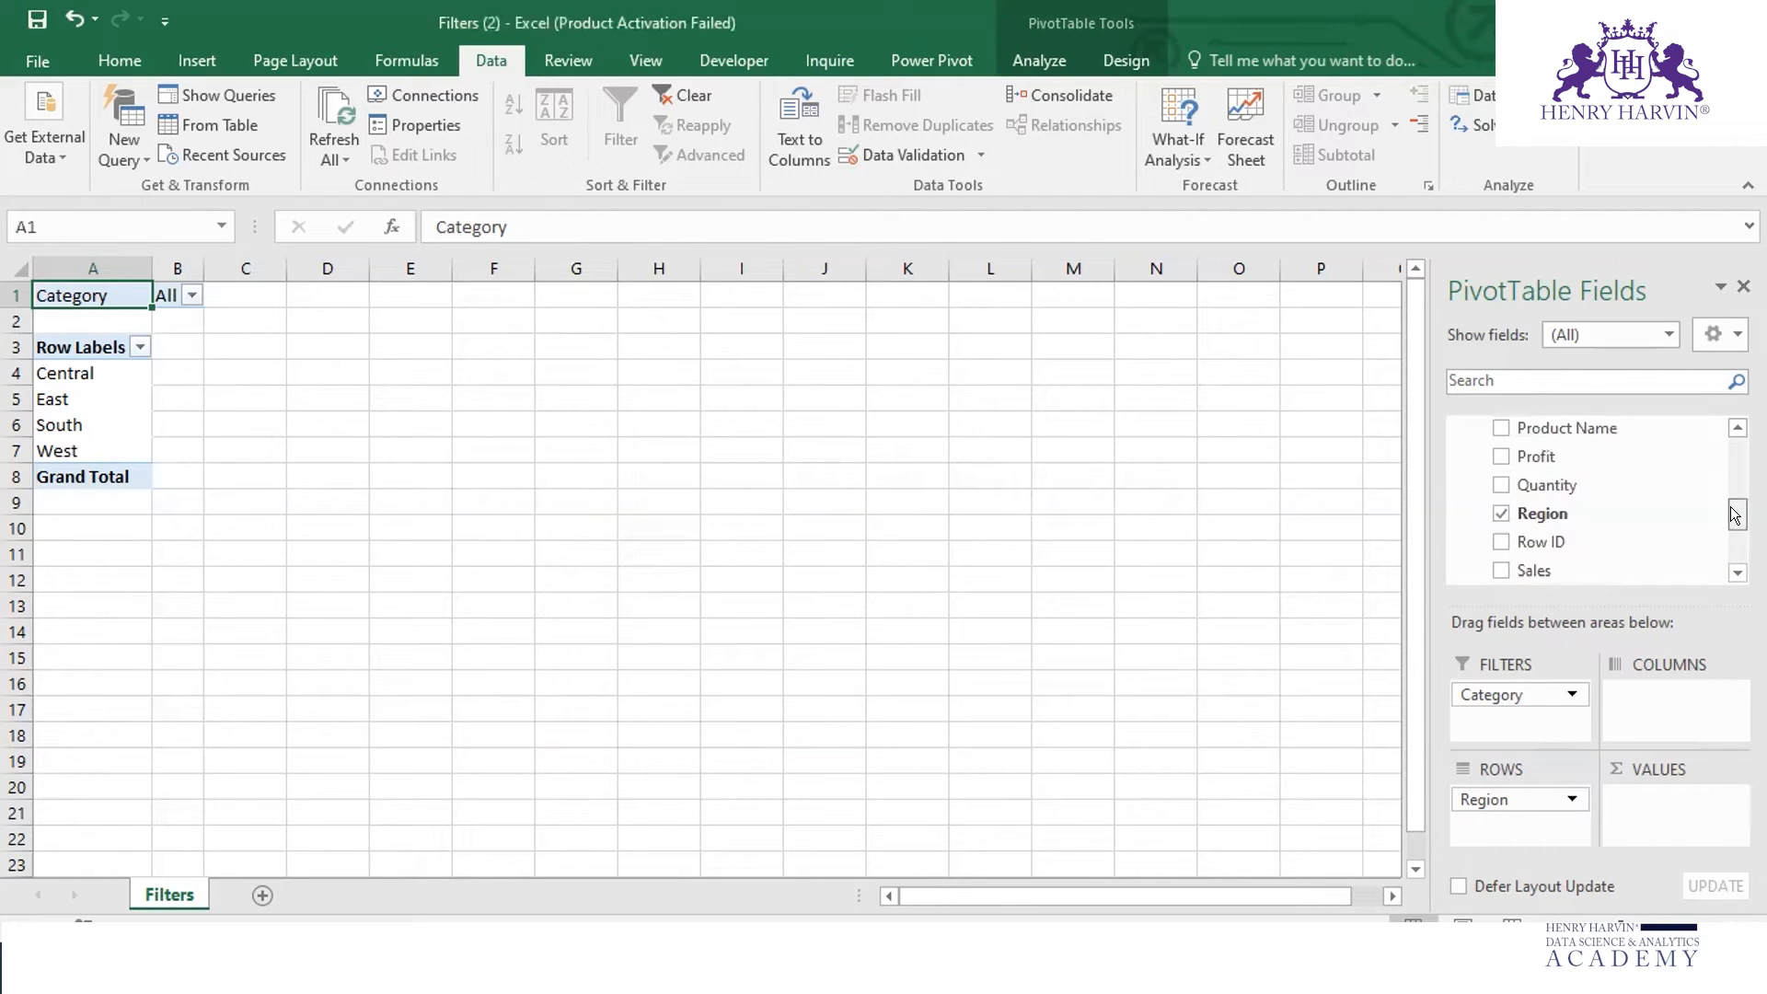
drag(1547, 485, 1660, 807)
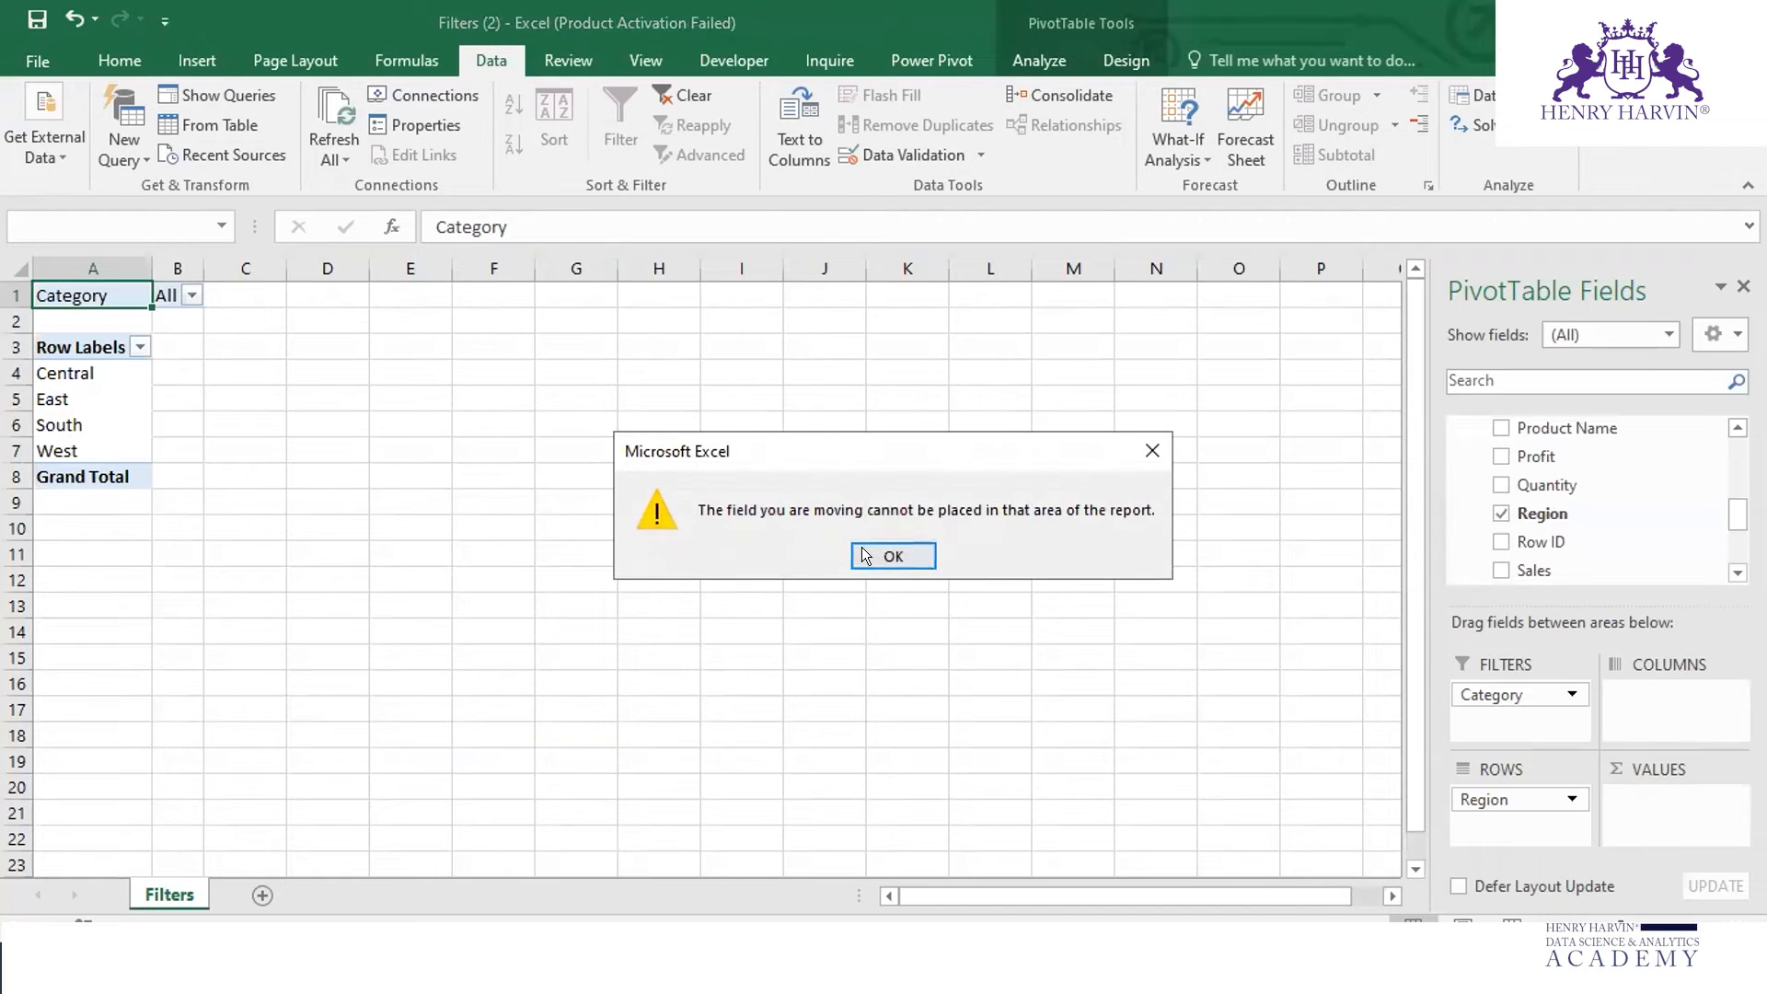
click(893, 559)
Add the Profit field to the PivotTable rows beneath Region and look through the listed profit values.
drag(1737, 513, 1737, 503)
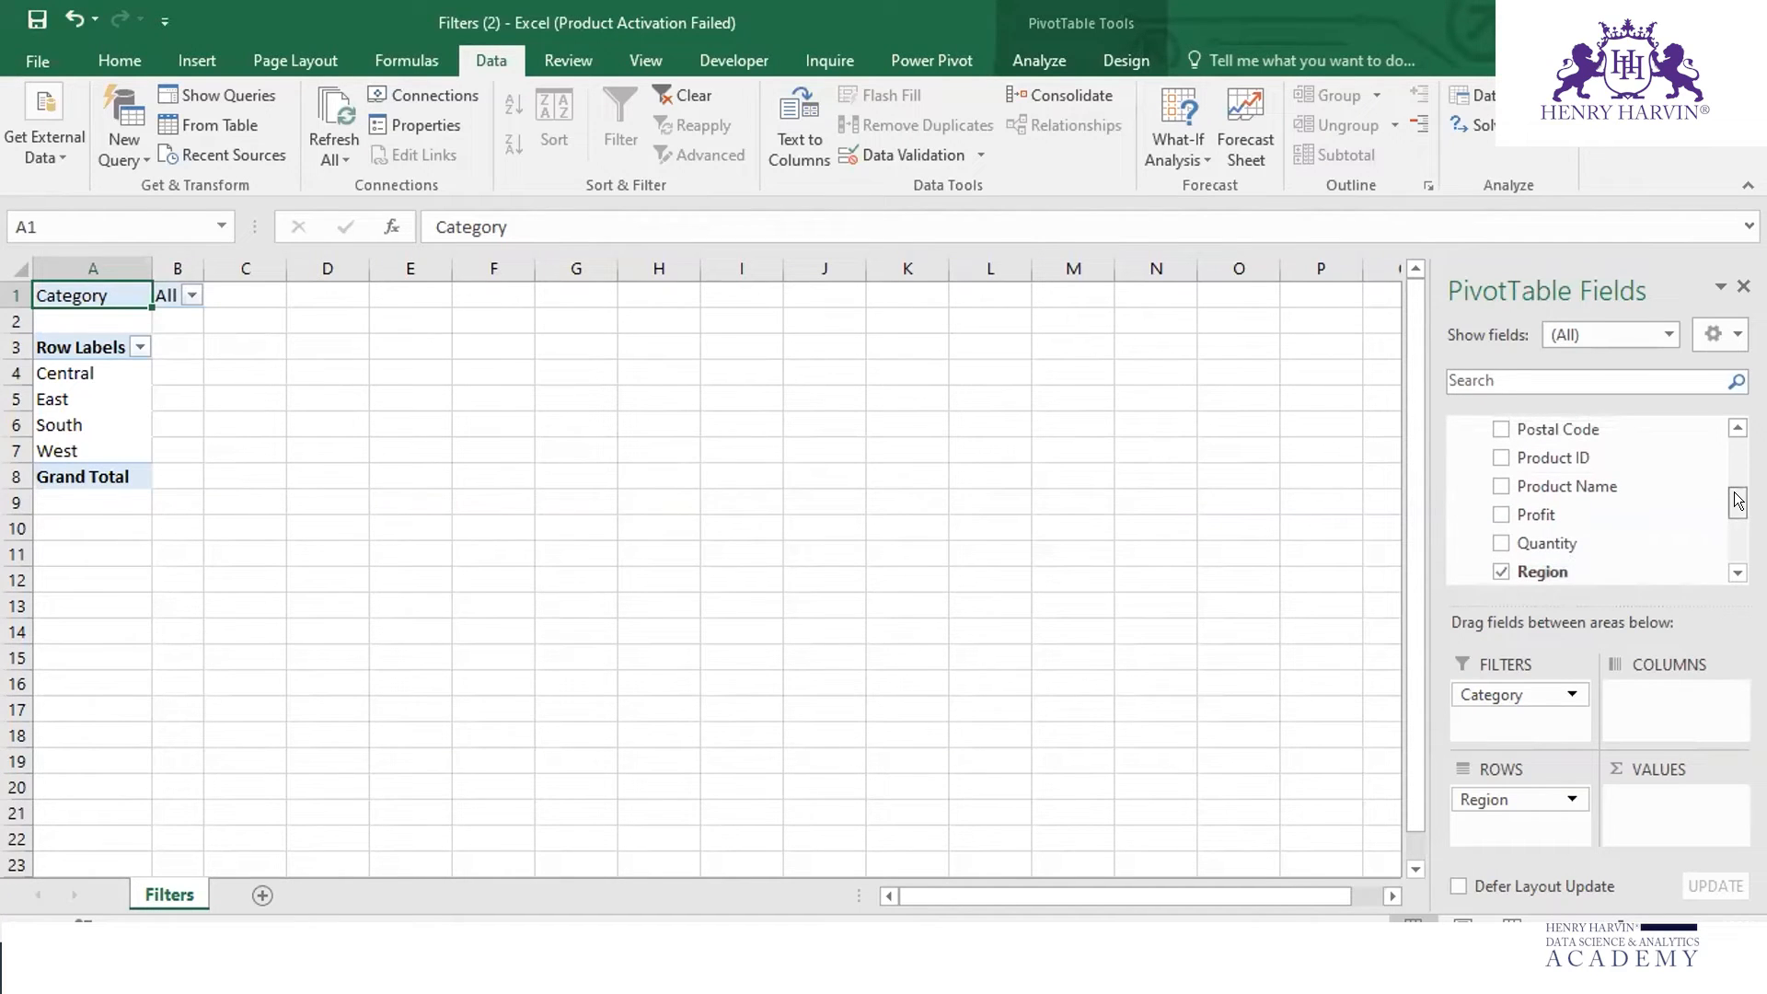
click(1500, 513)
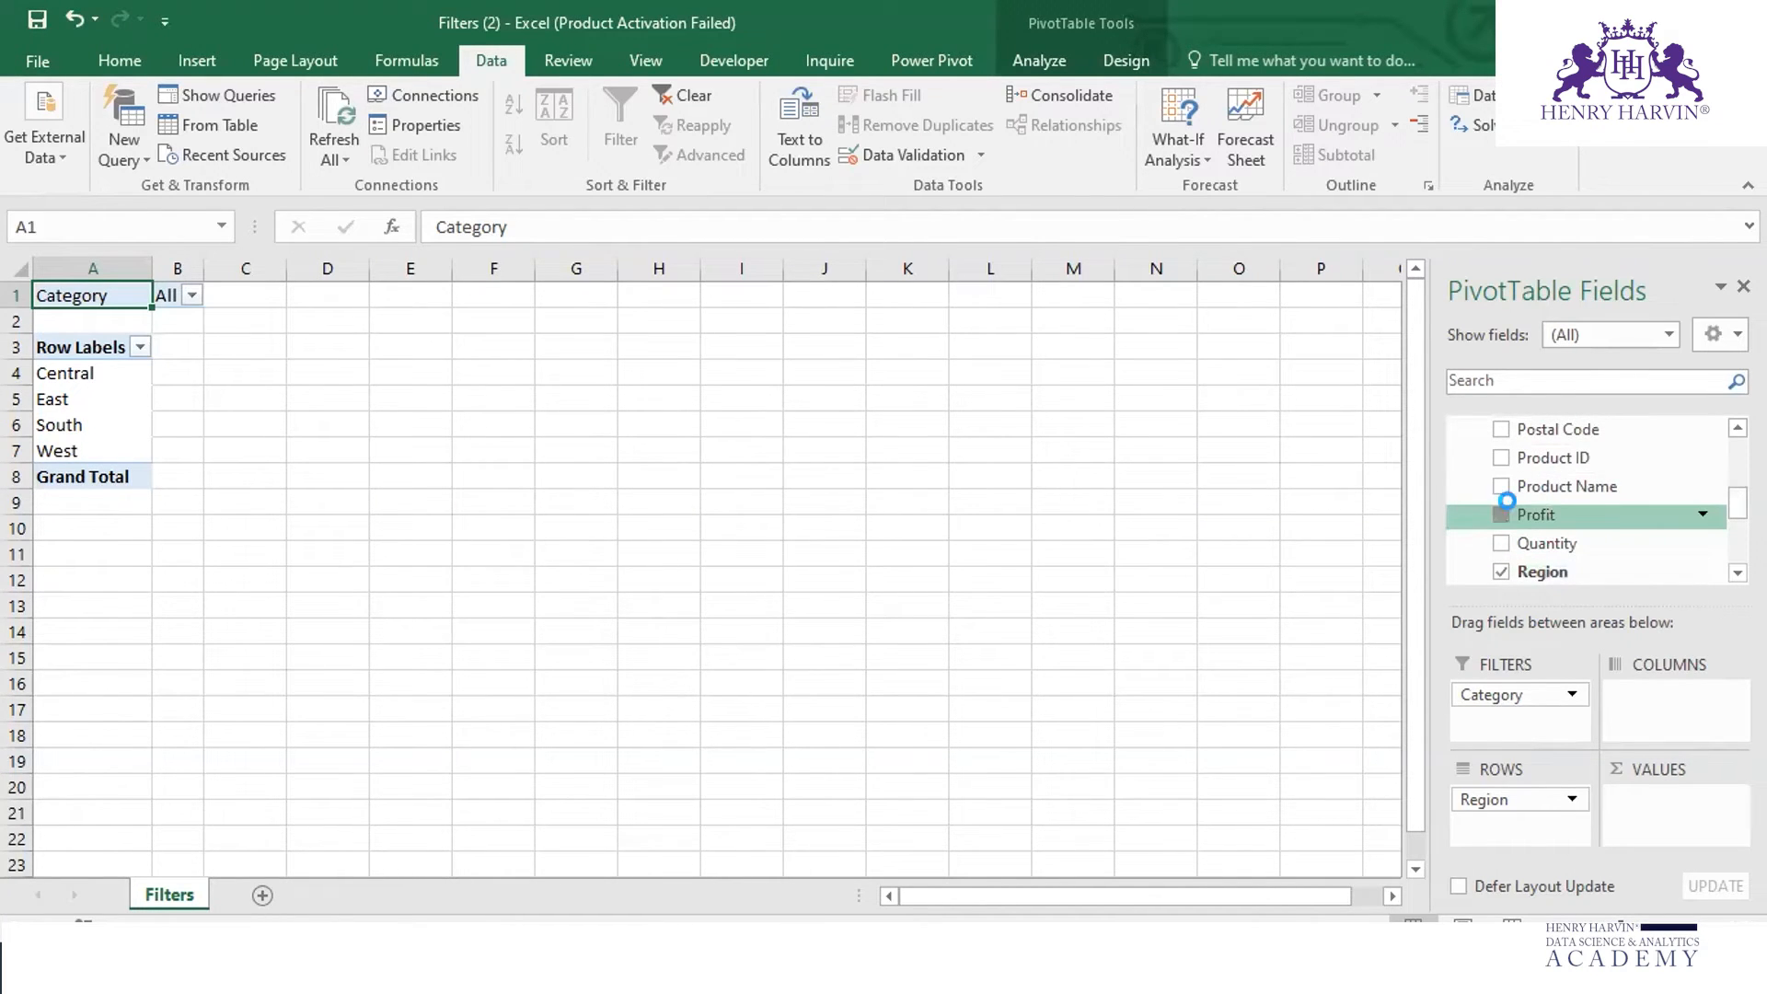
scroll(123, 577, down, 20)
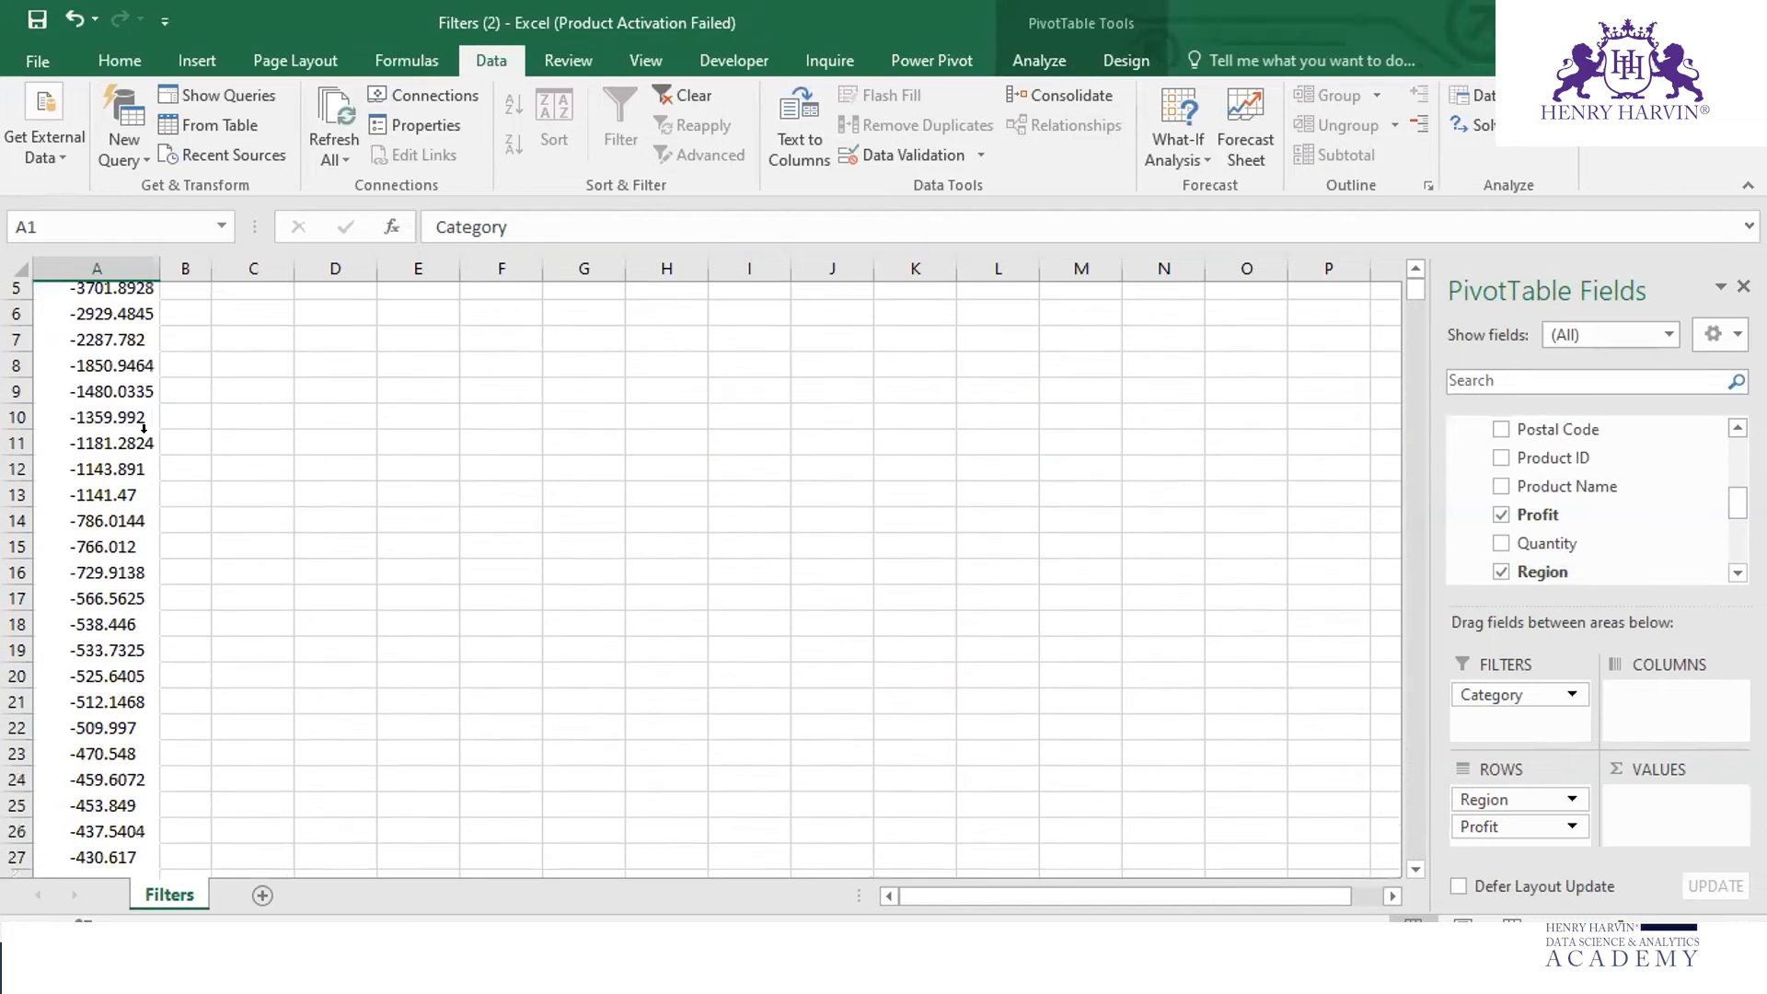
scroll(123, 577, down, 20)
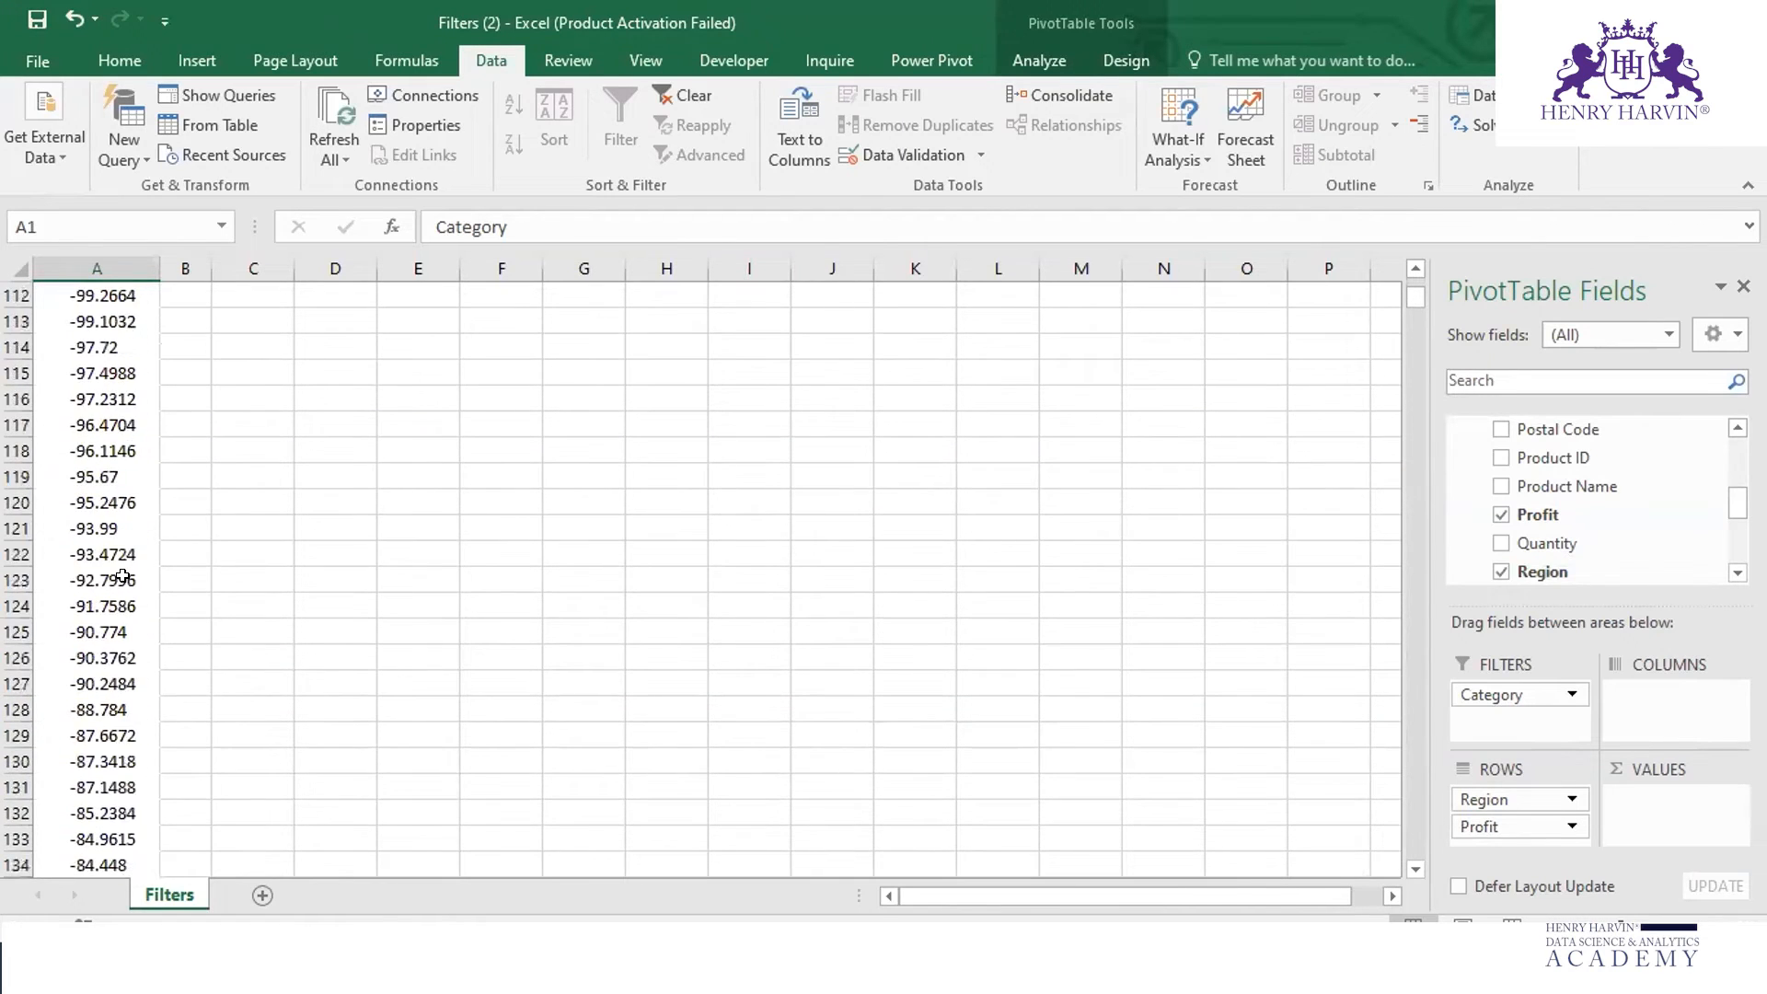
scroll(119, 613, down, 10)
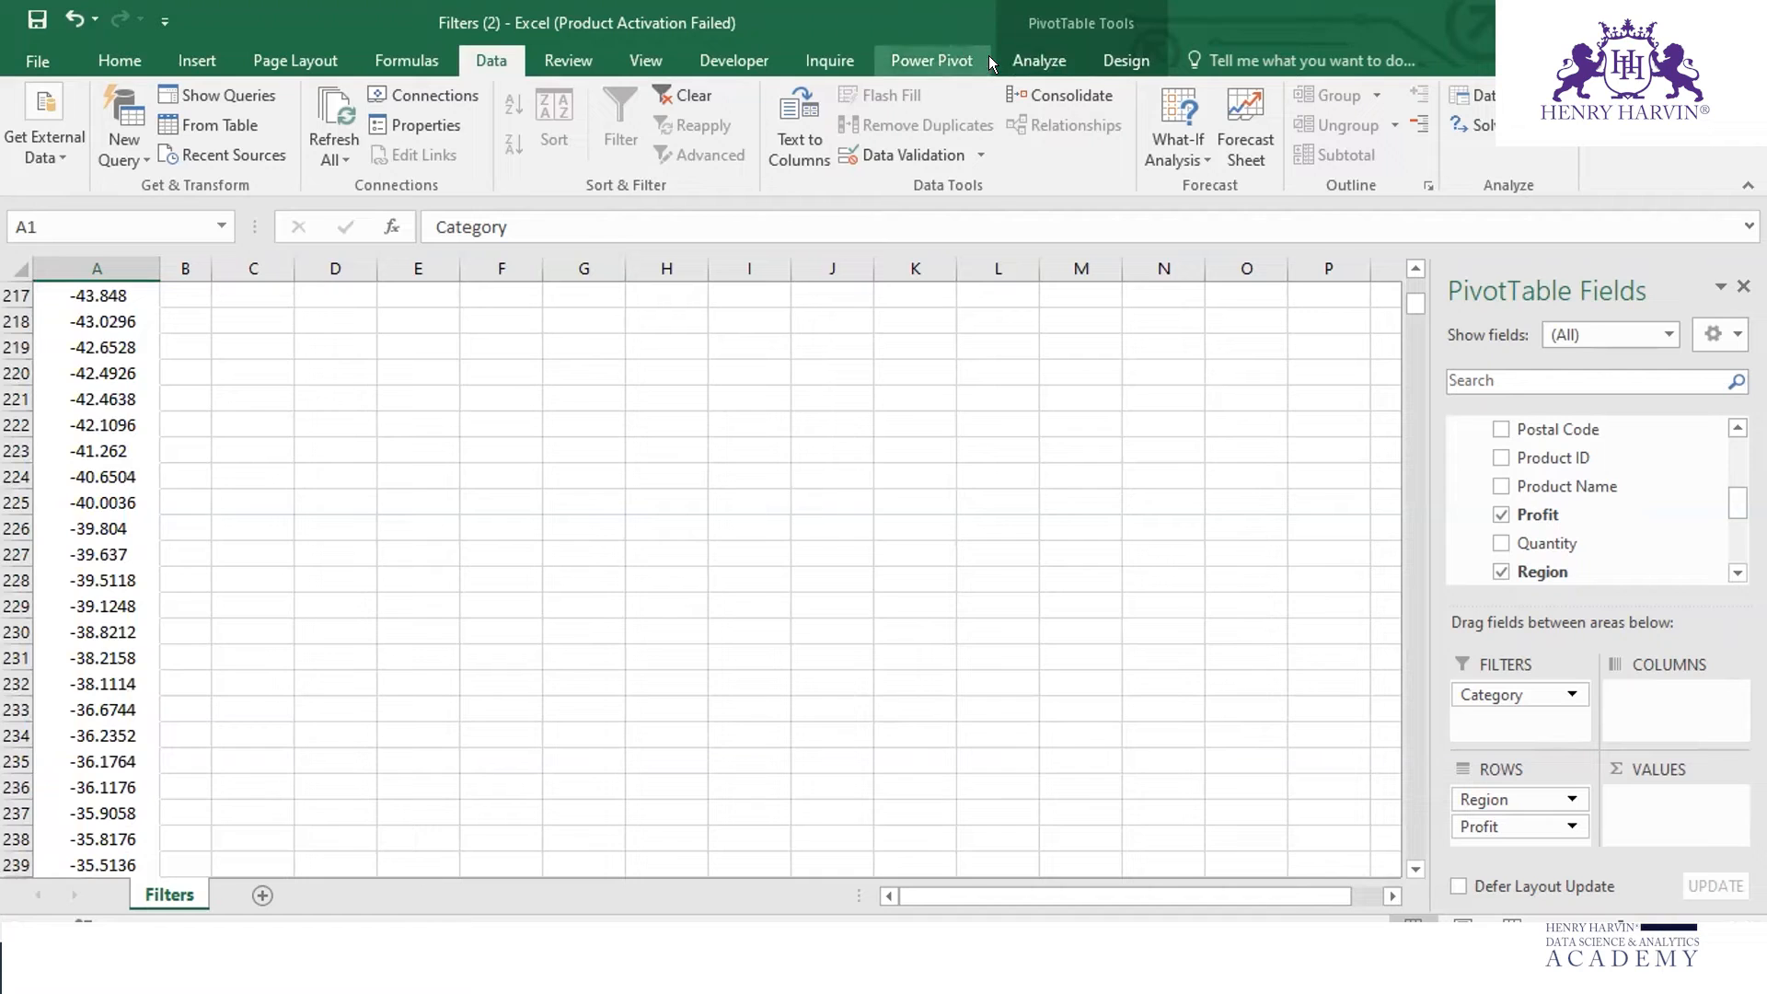
Insert a clustered column PivotChart based on the PivotTable with Category, Region and Profit.
click(1014, 43)
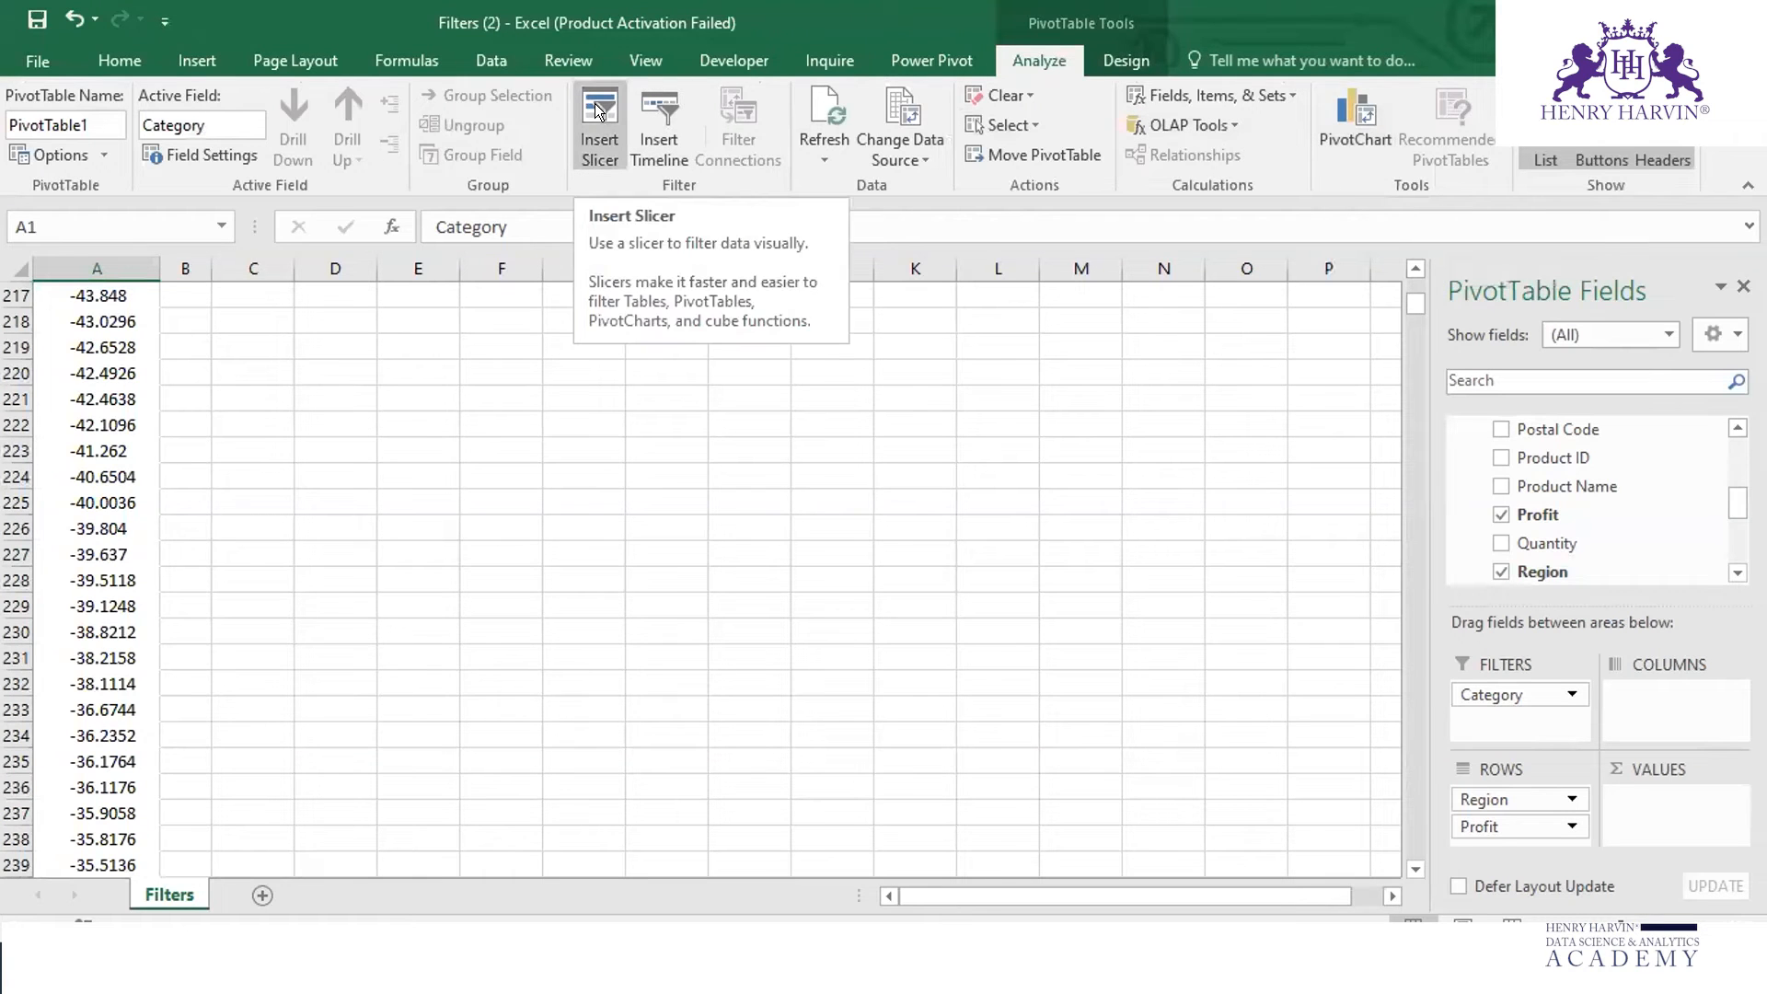
click(1342, 134)
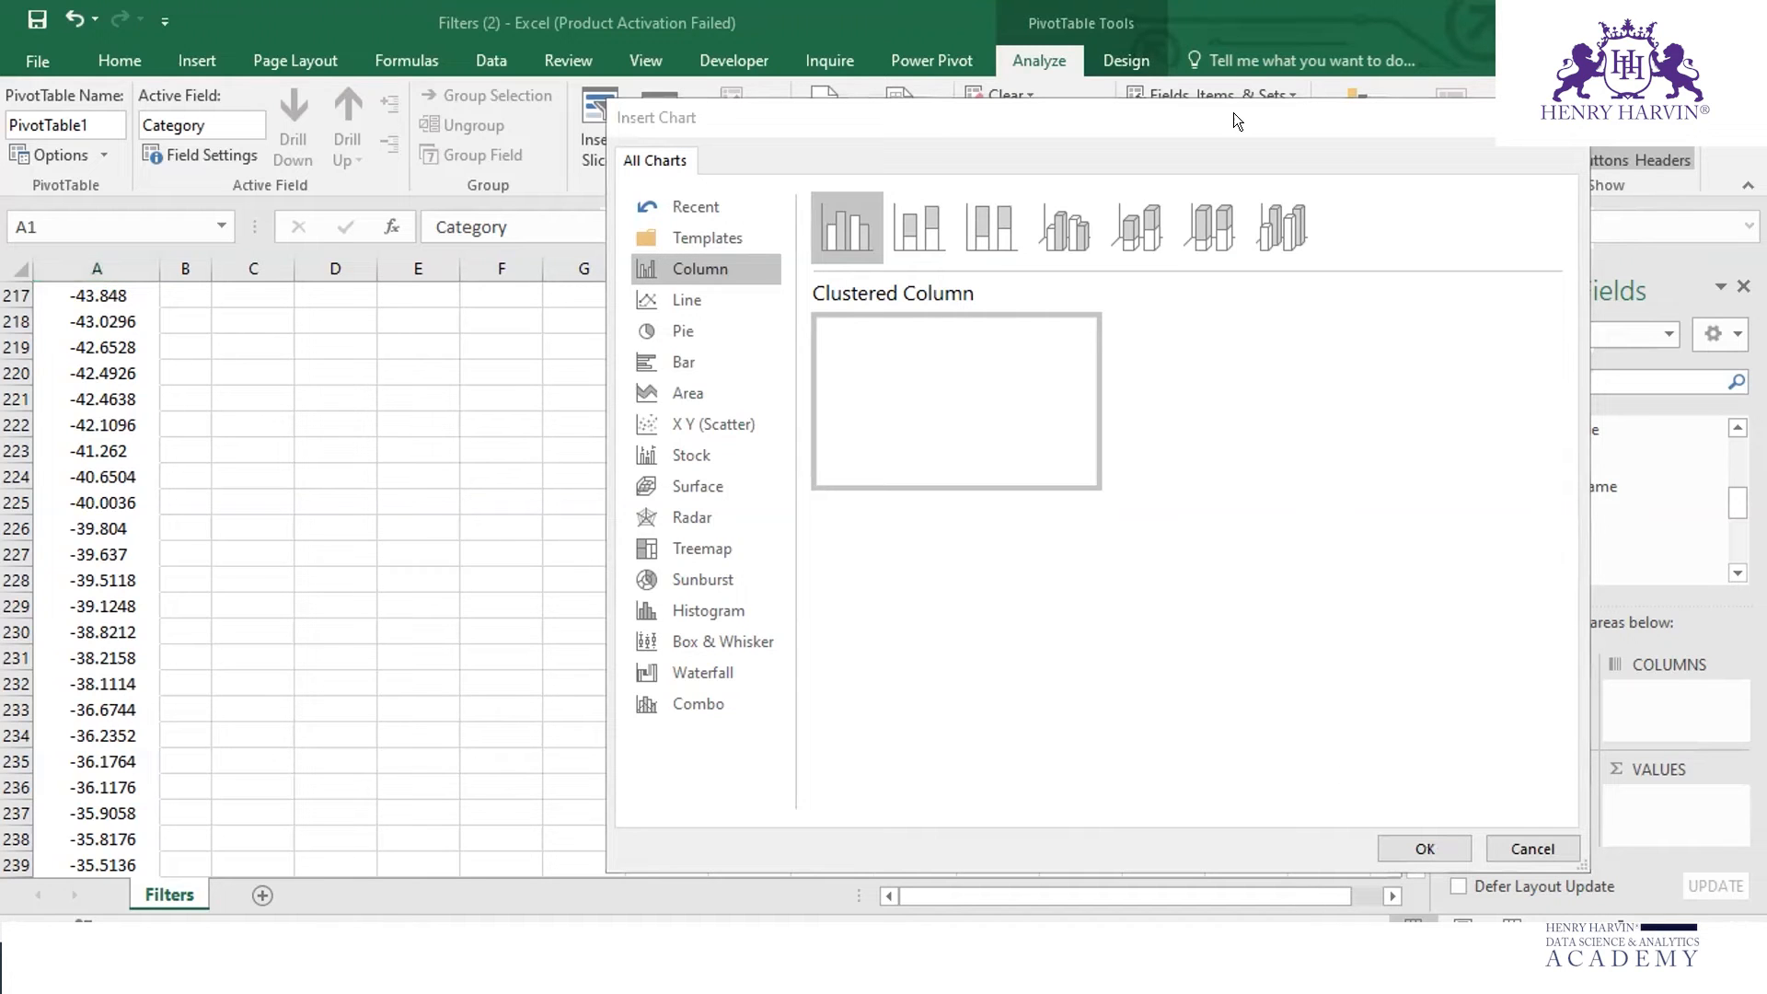
click(1414, 848)
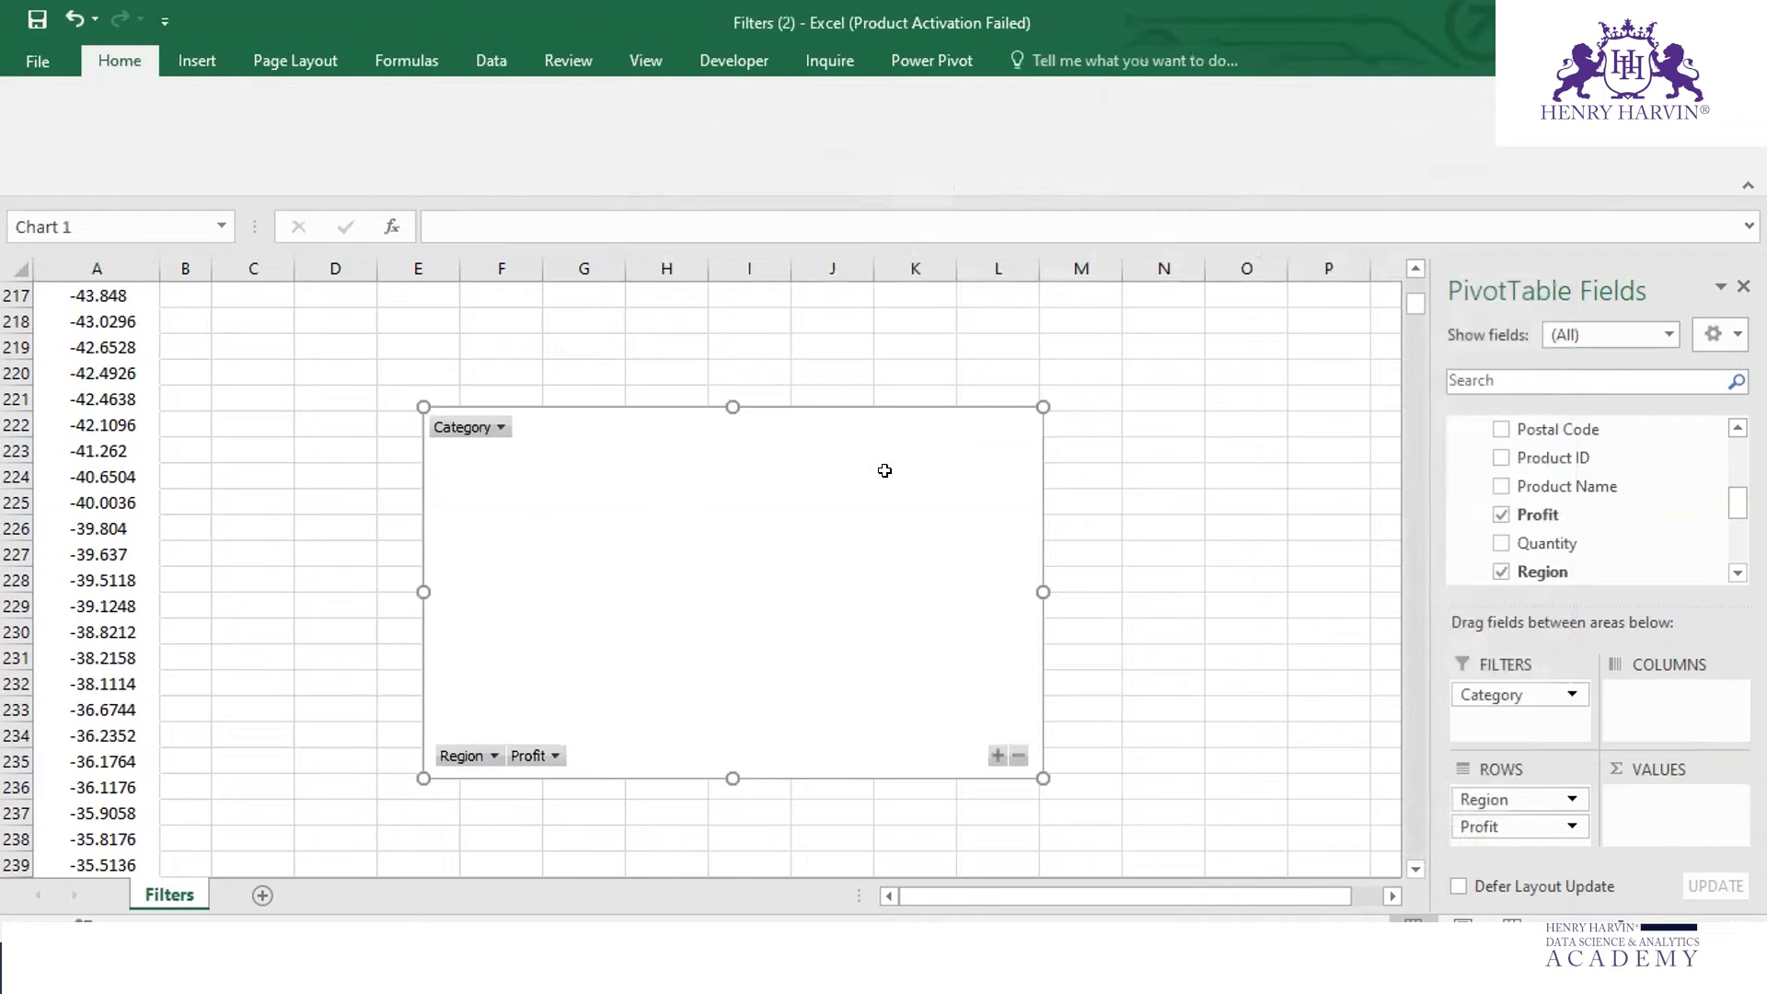
scroll(885, 470, up, 3)
drag(777, 400, 774, 296)
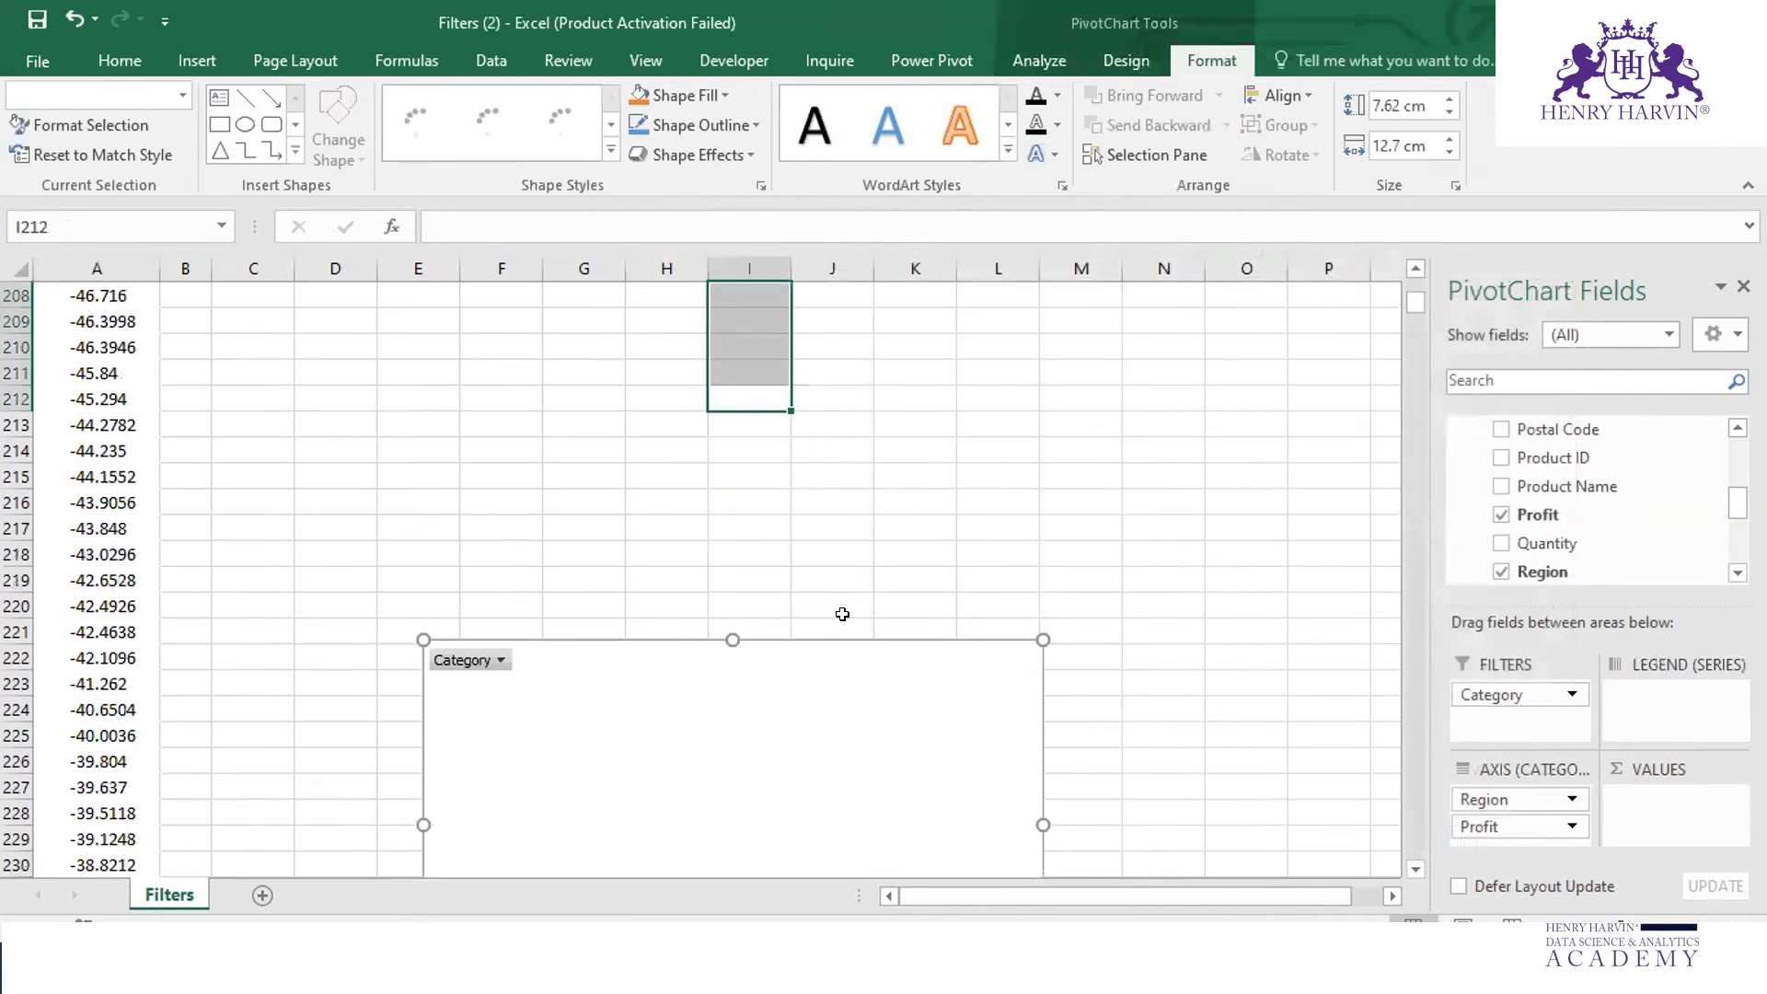
click(815, 677)
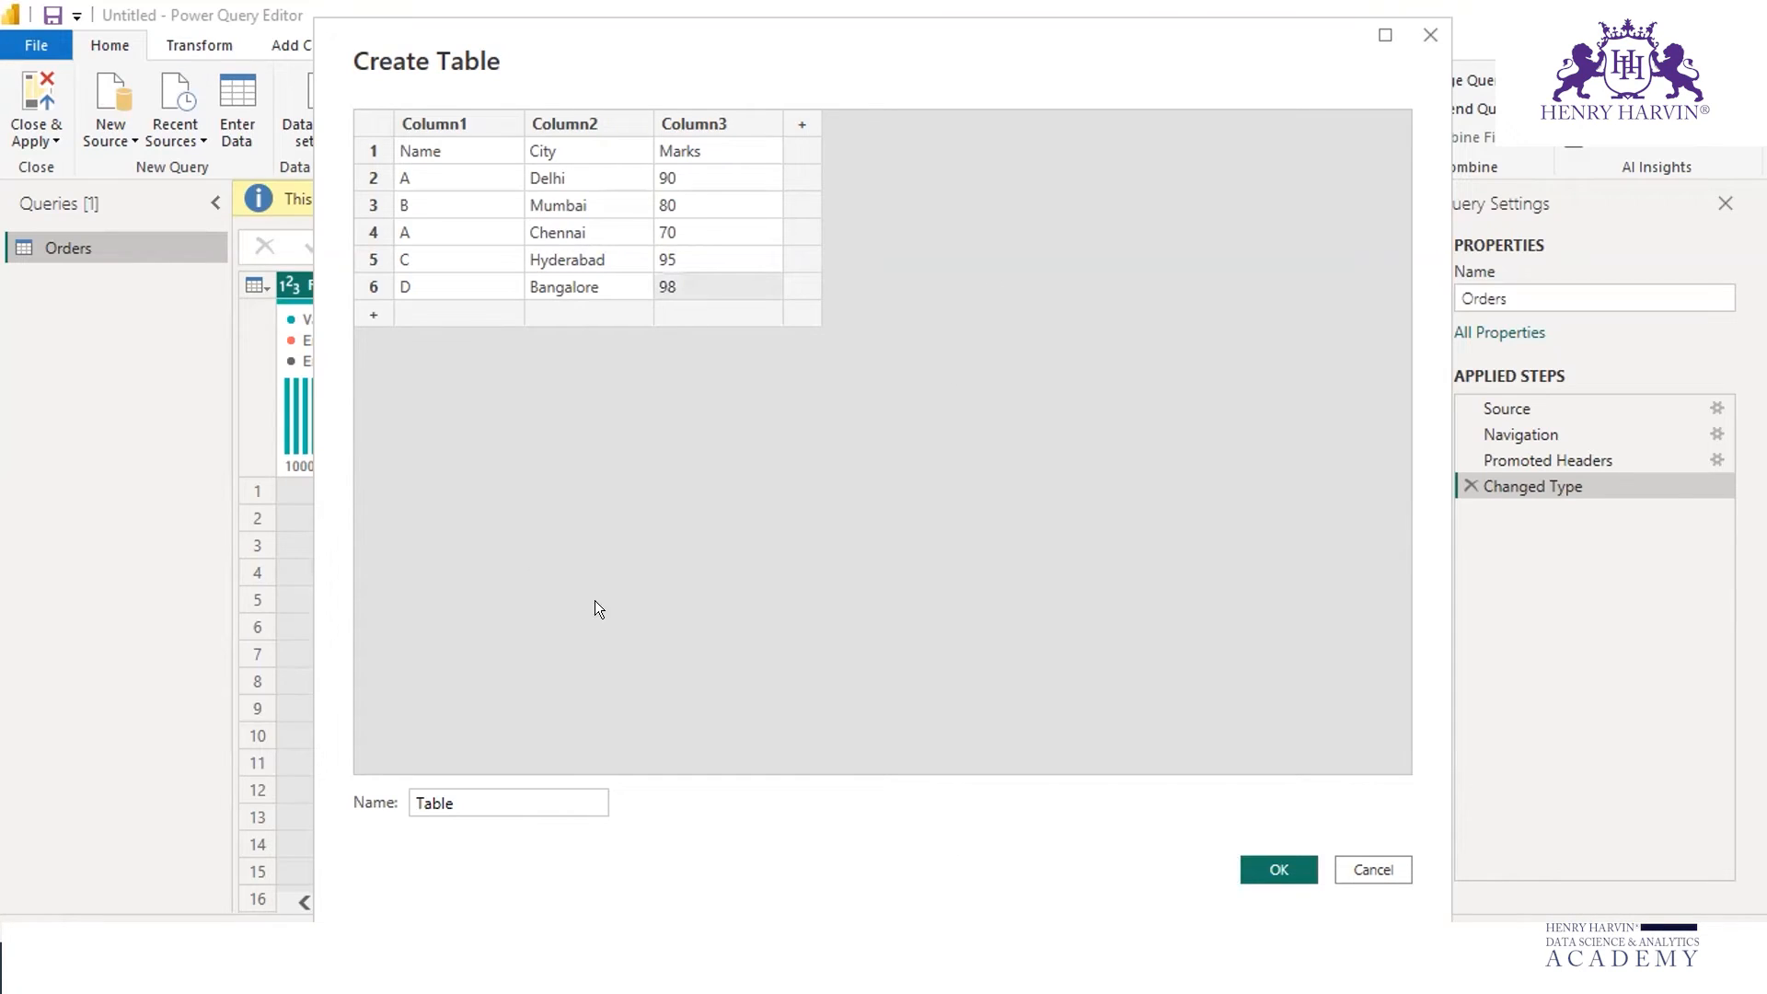
In Power Query Editor, name the manually entered table of names, cities and marks Pivot Data and create it.
drag(454, 795, 330, 766)
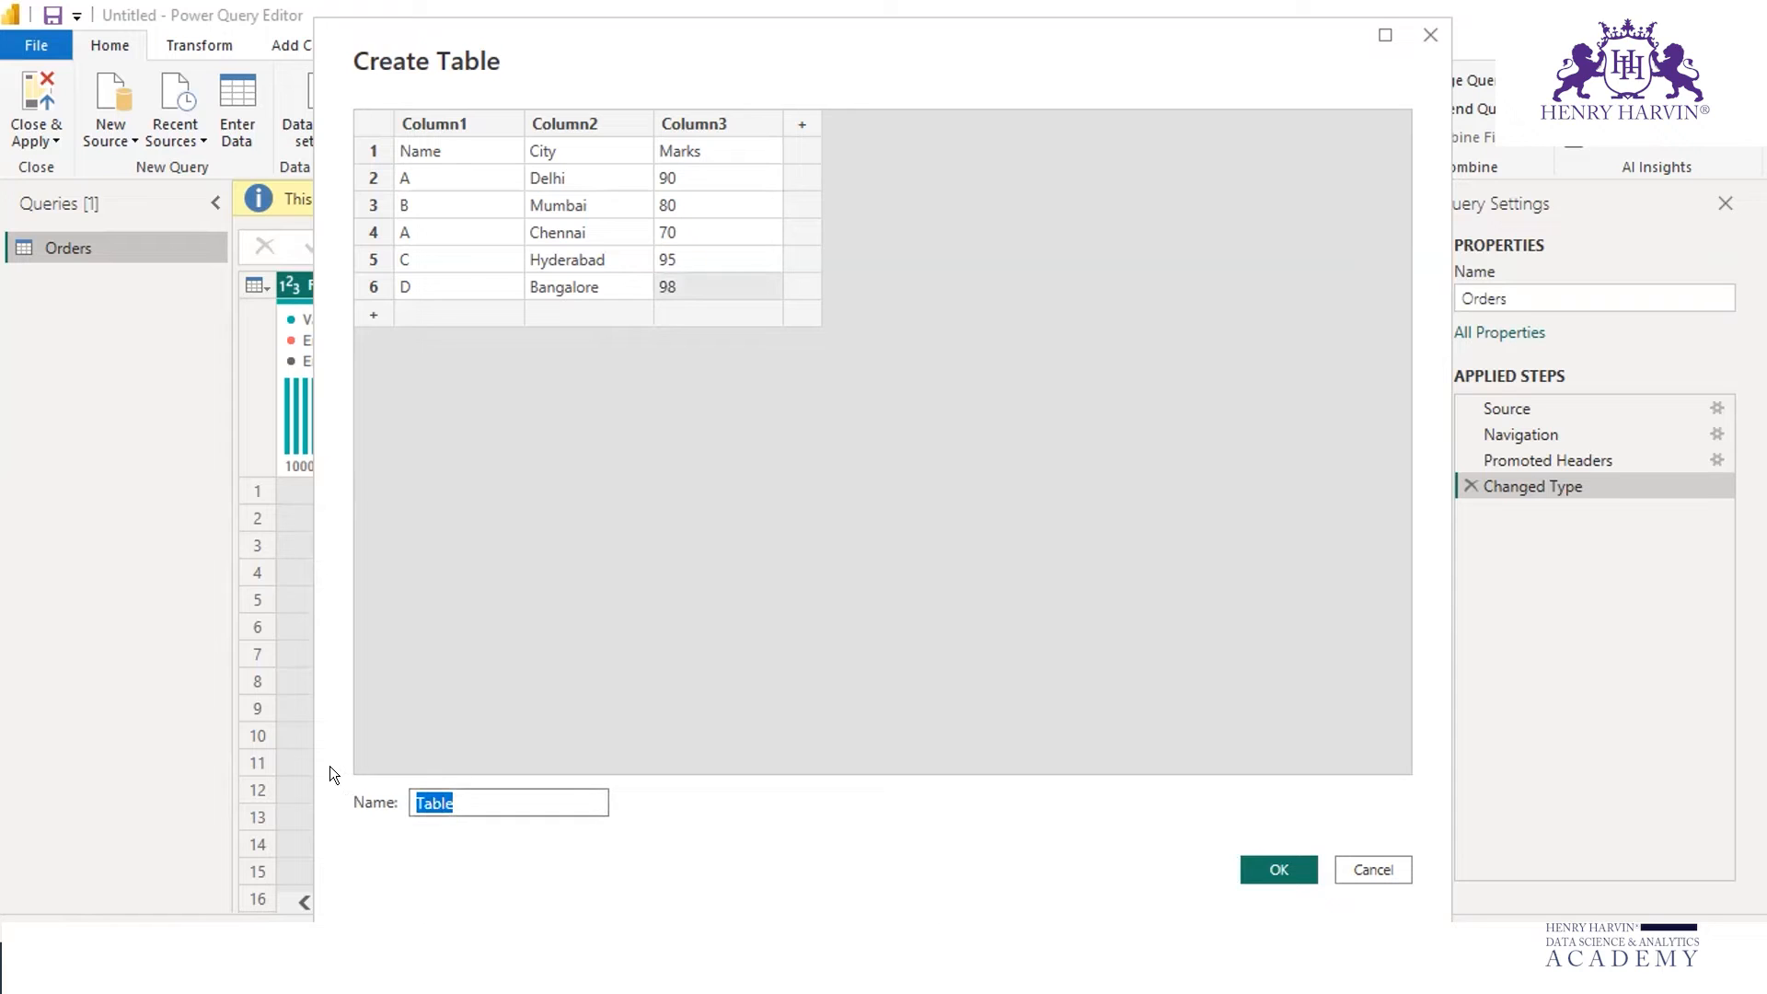
text(st)
key(BackSpace)
key(BackSpace)
text(Pivot Data)
click(1275, 870)
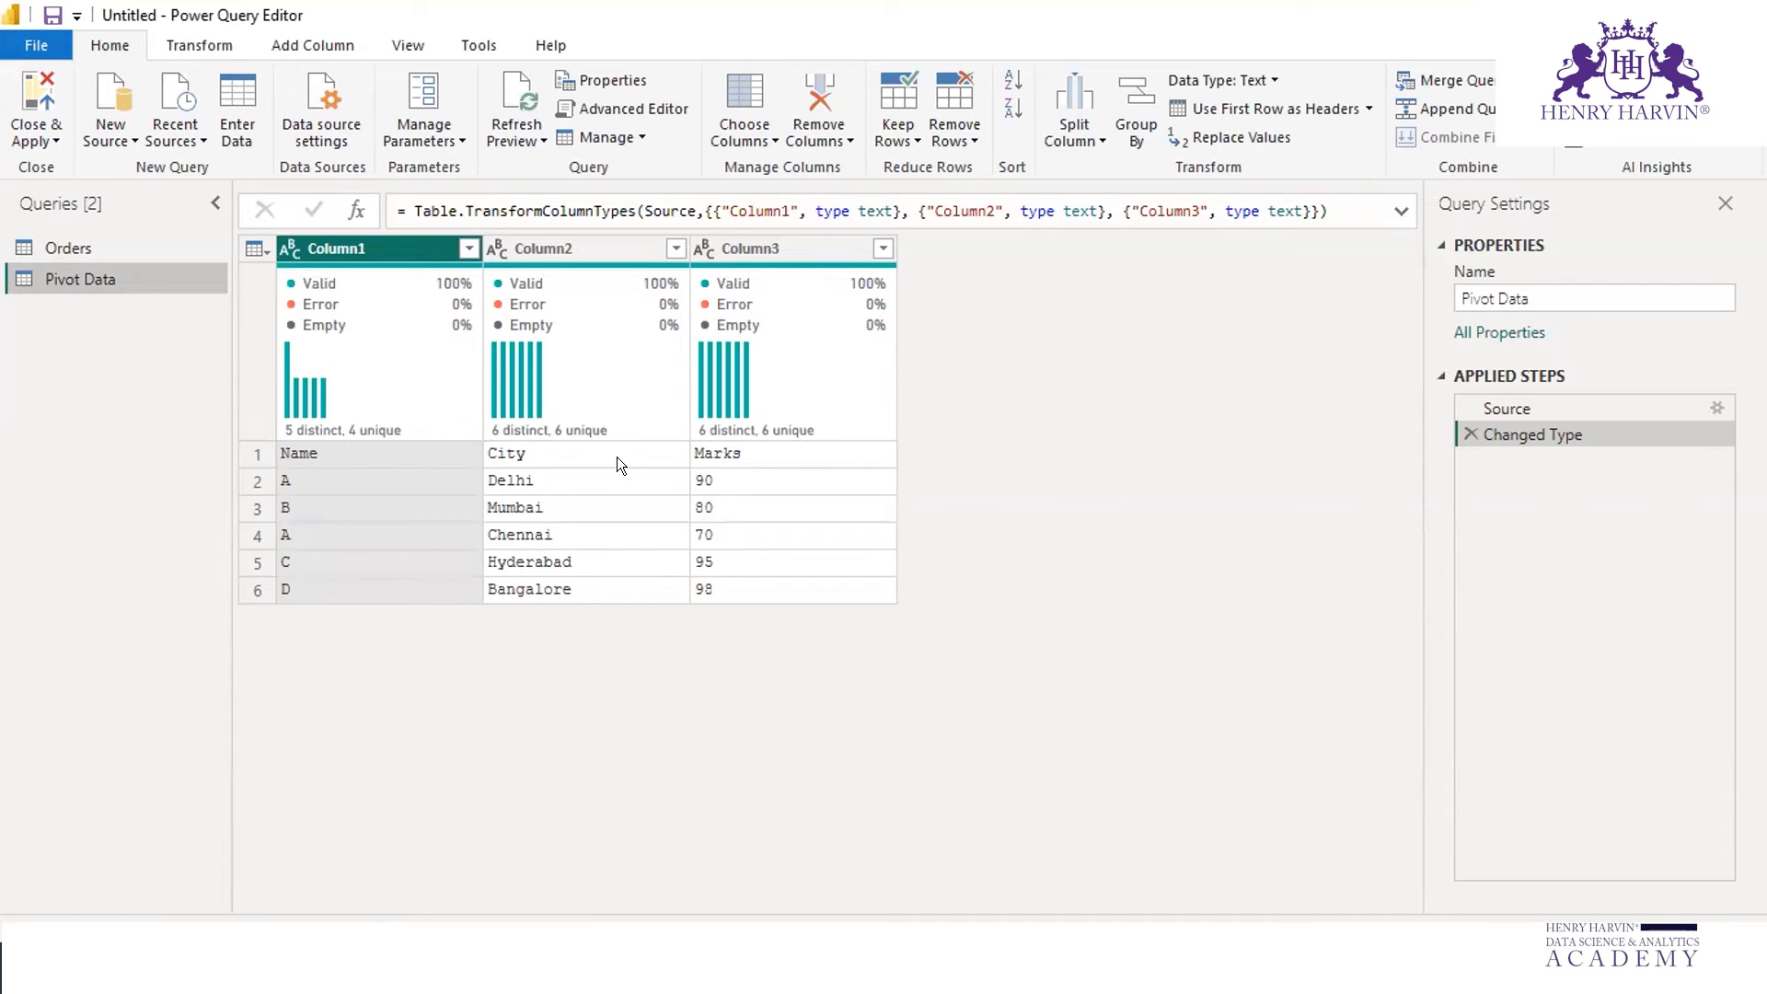
Promote the first row of the Pivot Data query to column headers and select the Name column.
click(1317, 108)
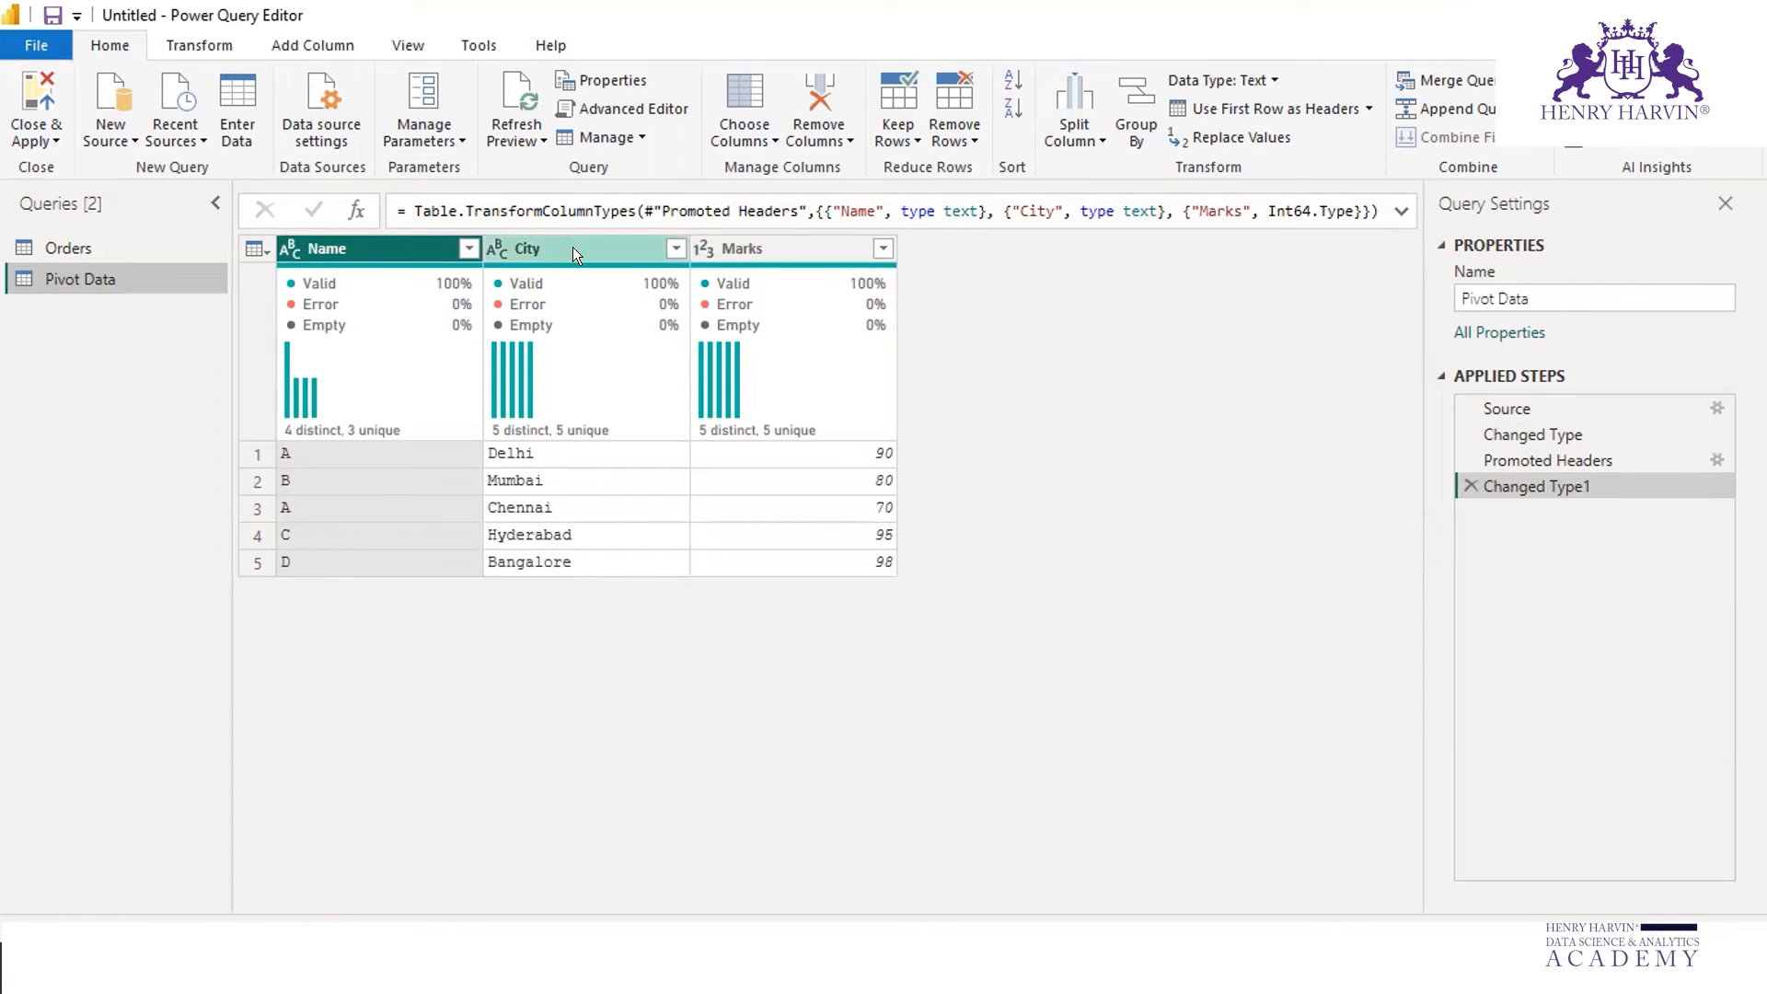
click(202, 46)
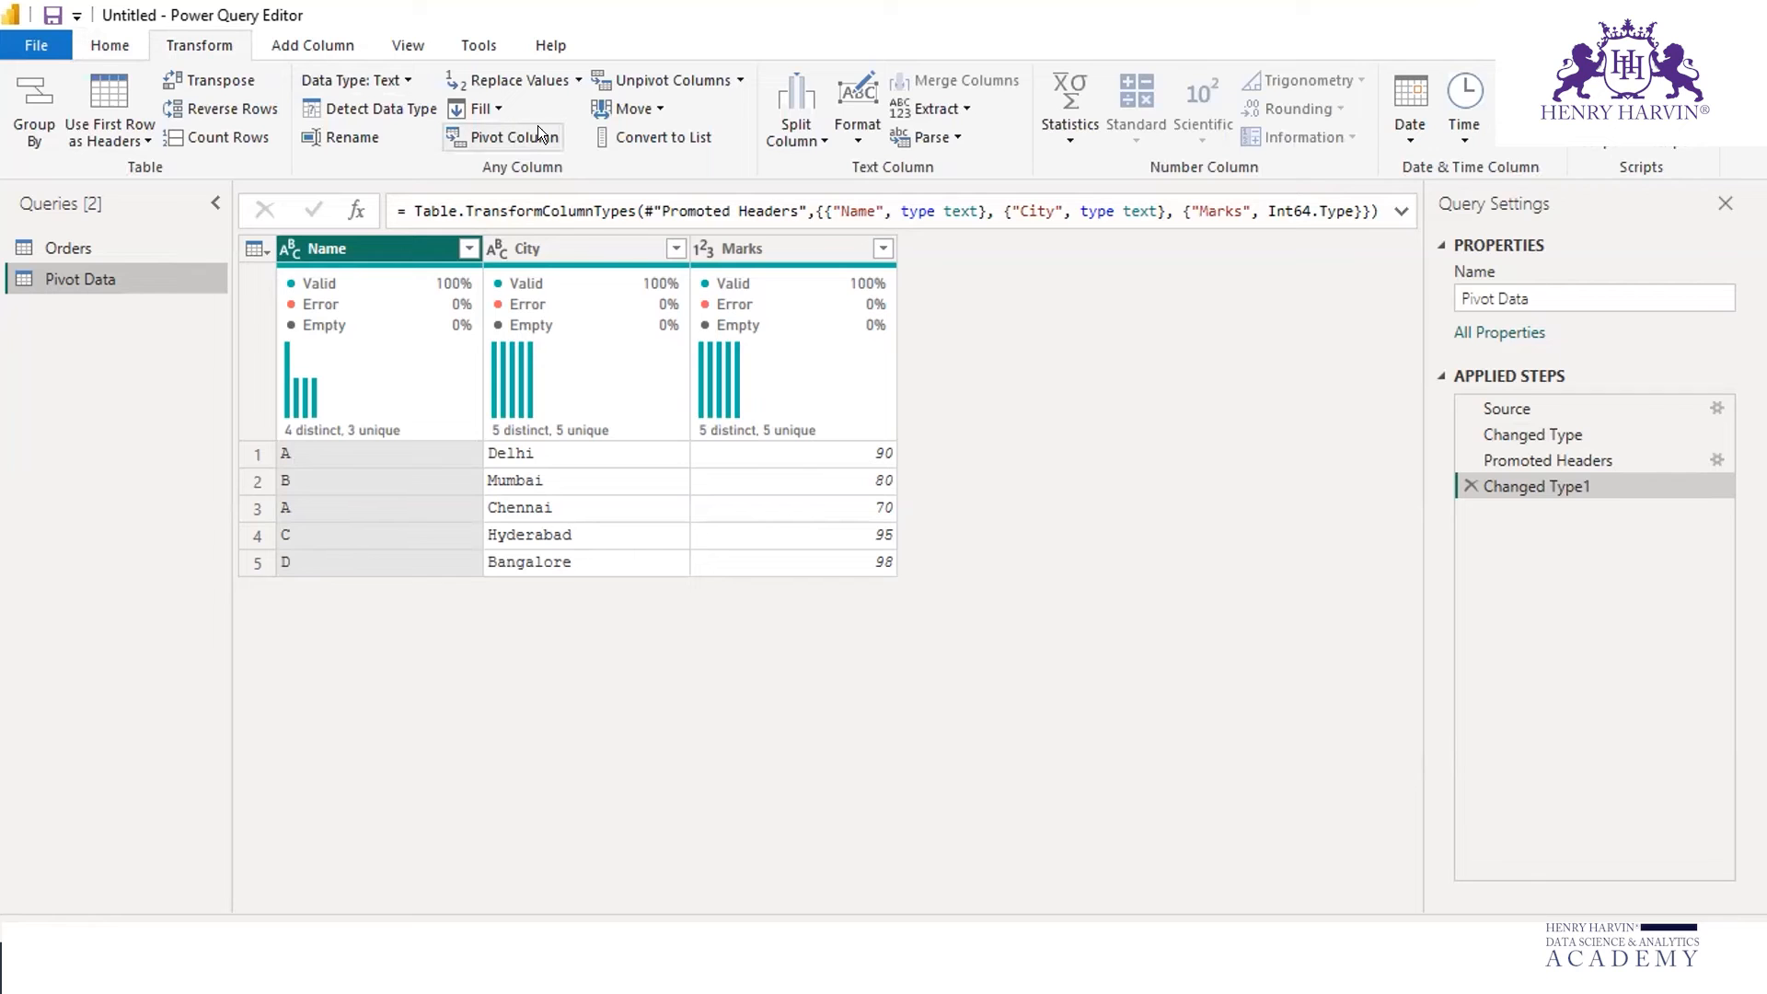
click(383, 245)
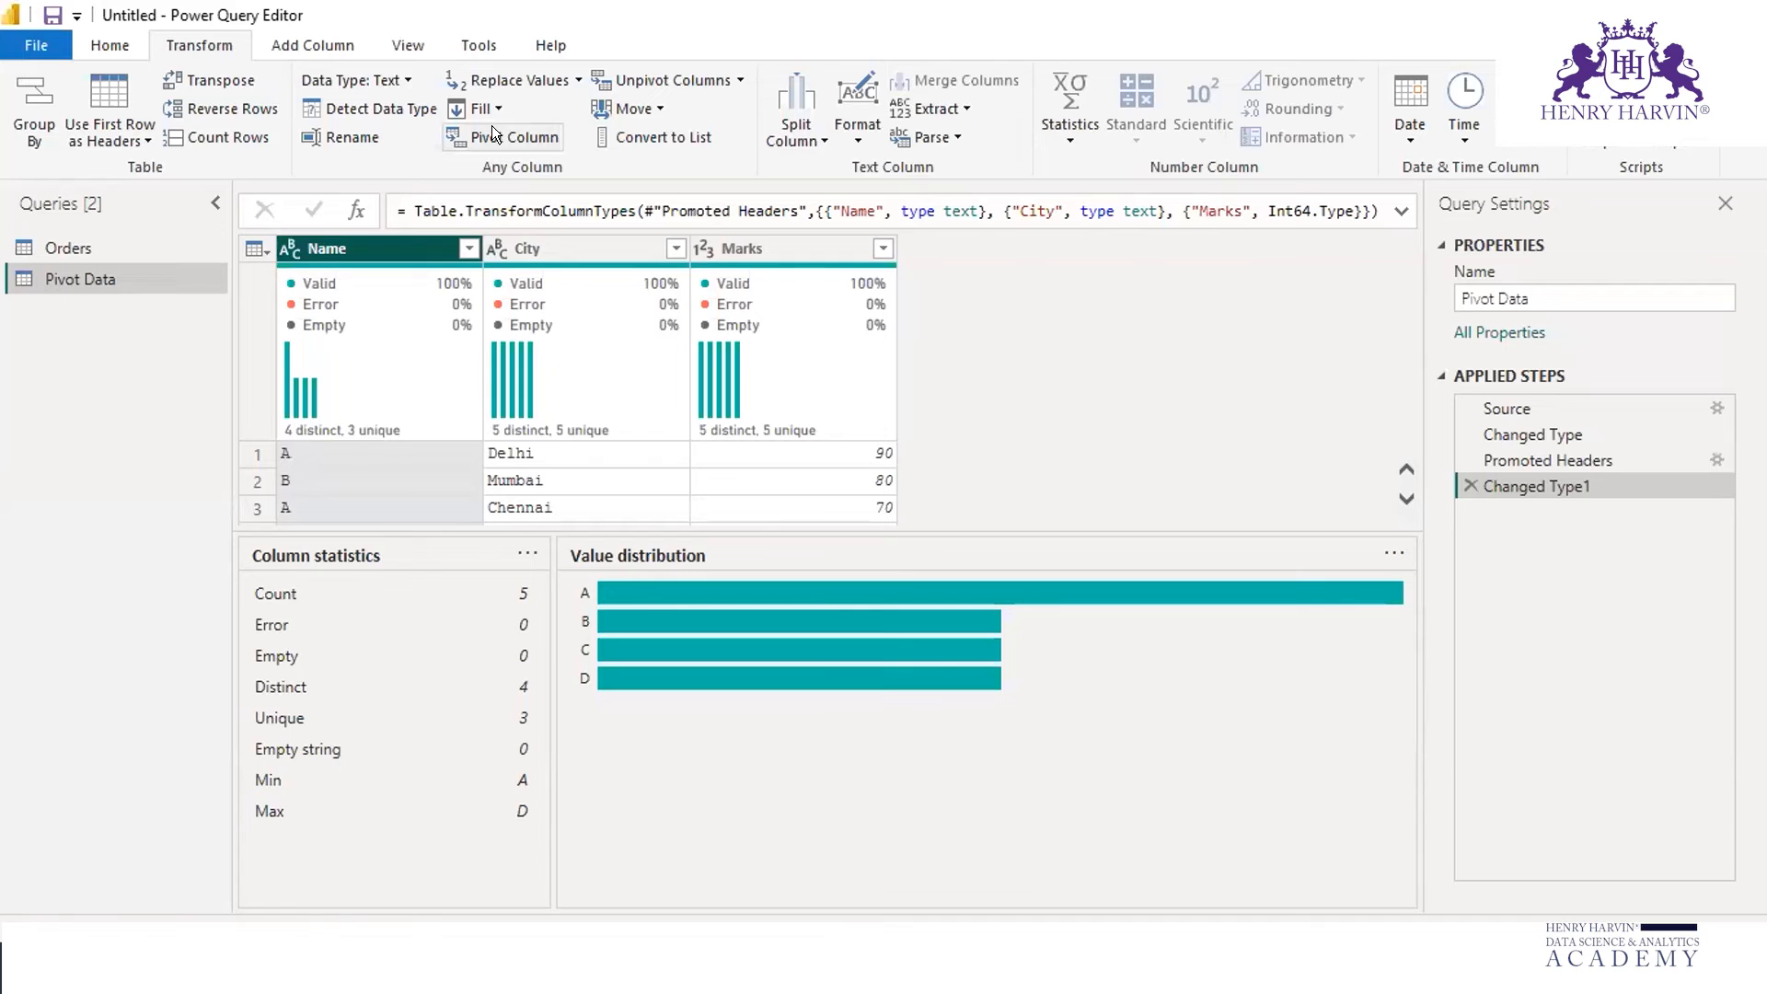
Duplicate the Pivot Data query and rename the original as Pivot Data-Before.
right_click(127, 278)
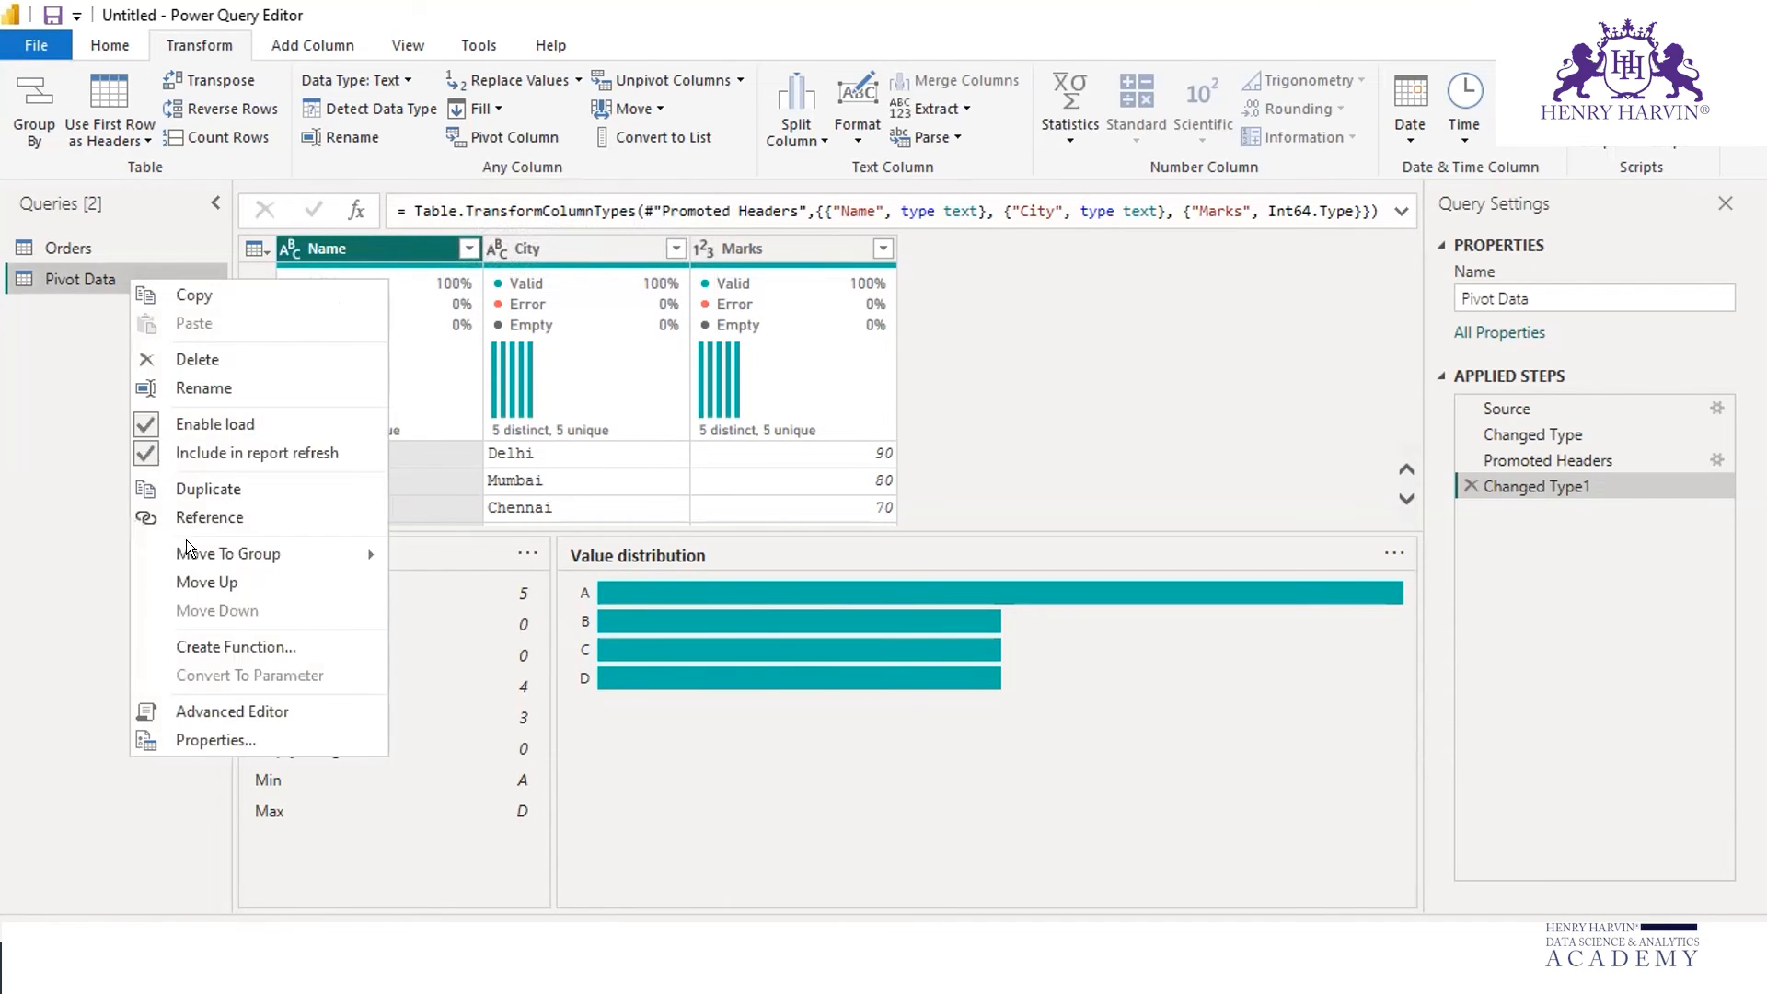
click(200, 479)
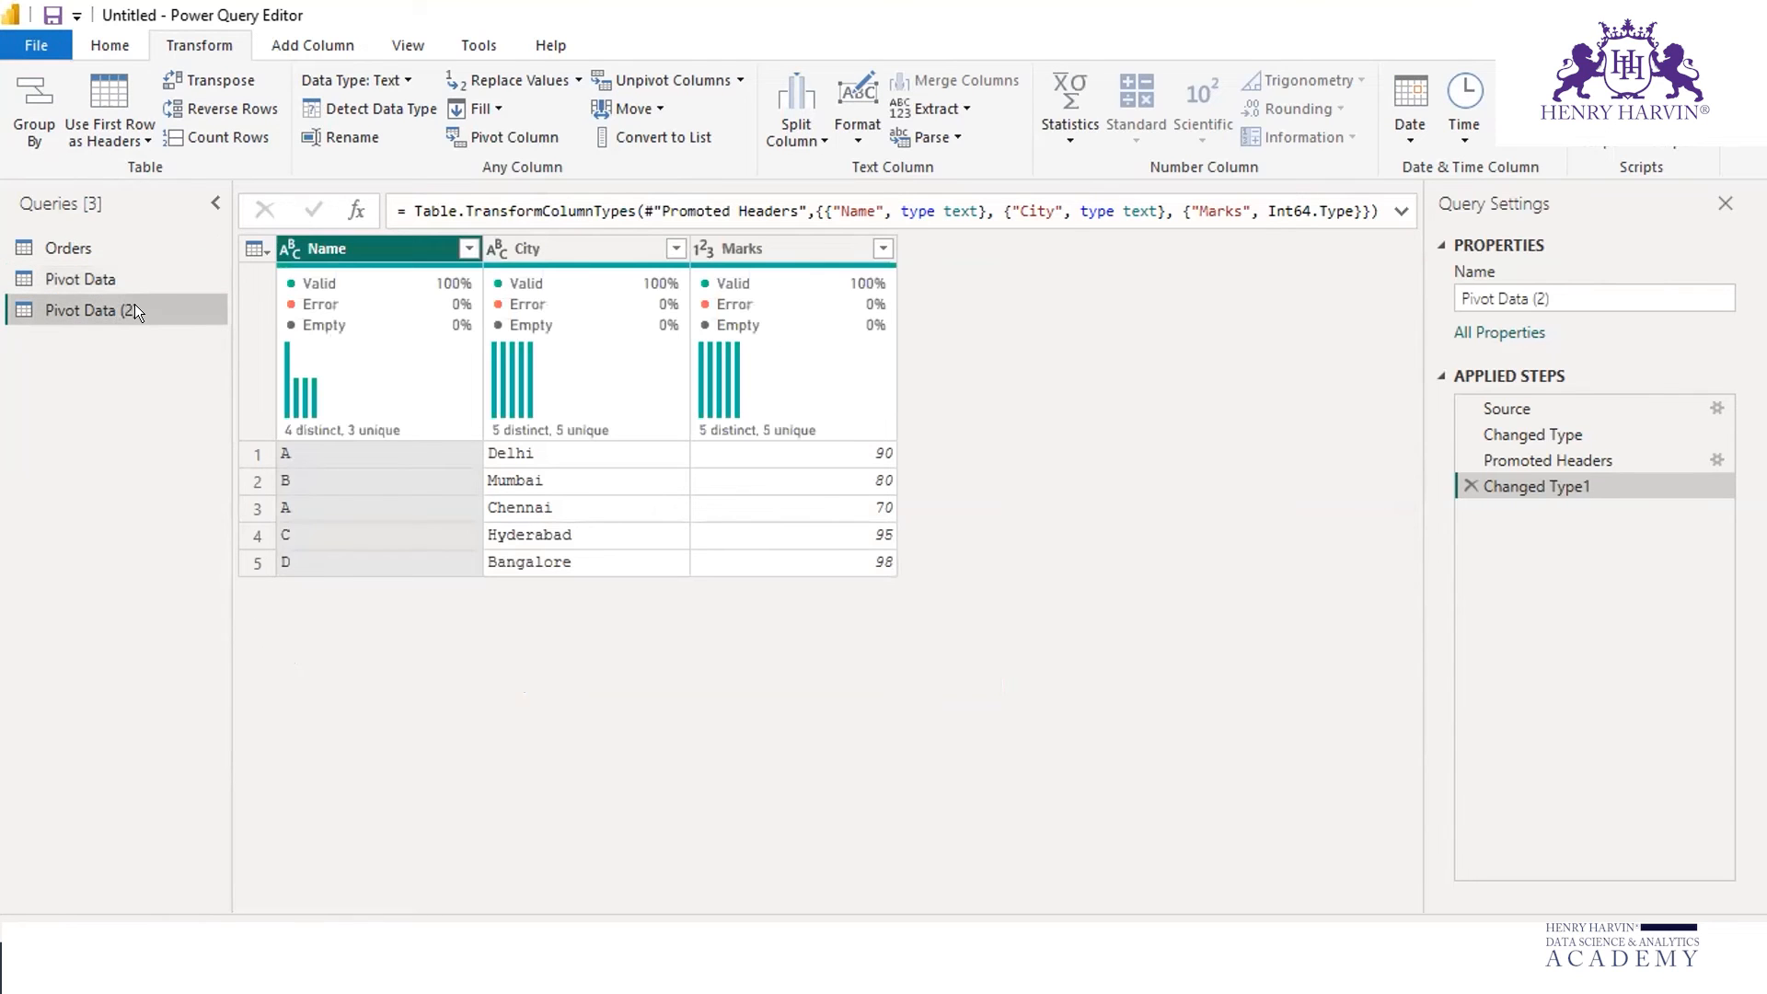
click(116, 281)
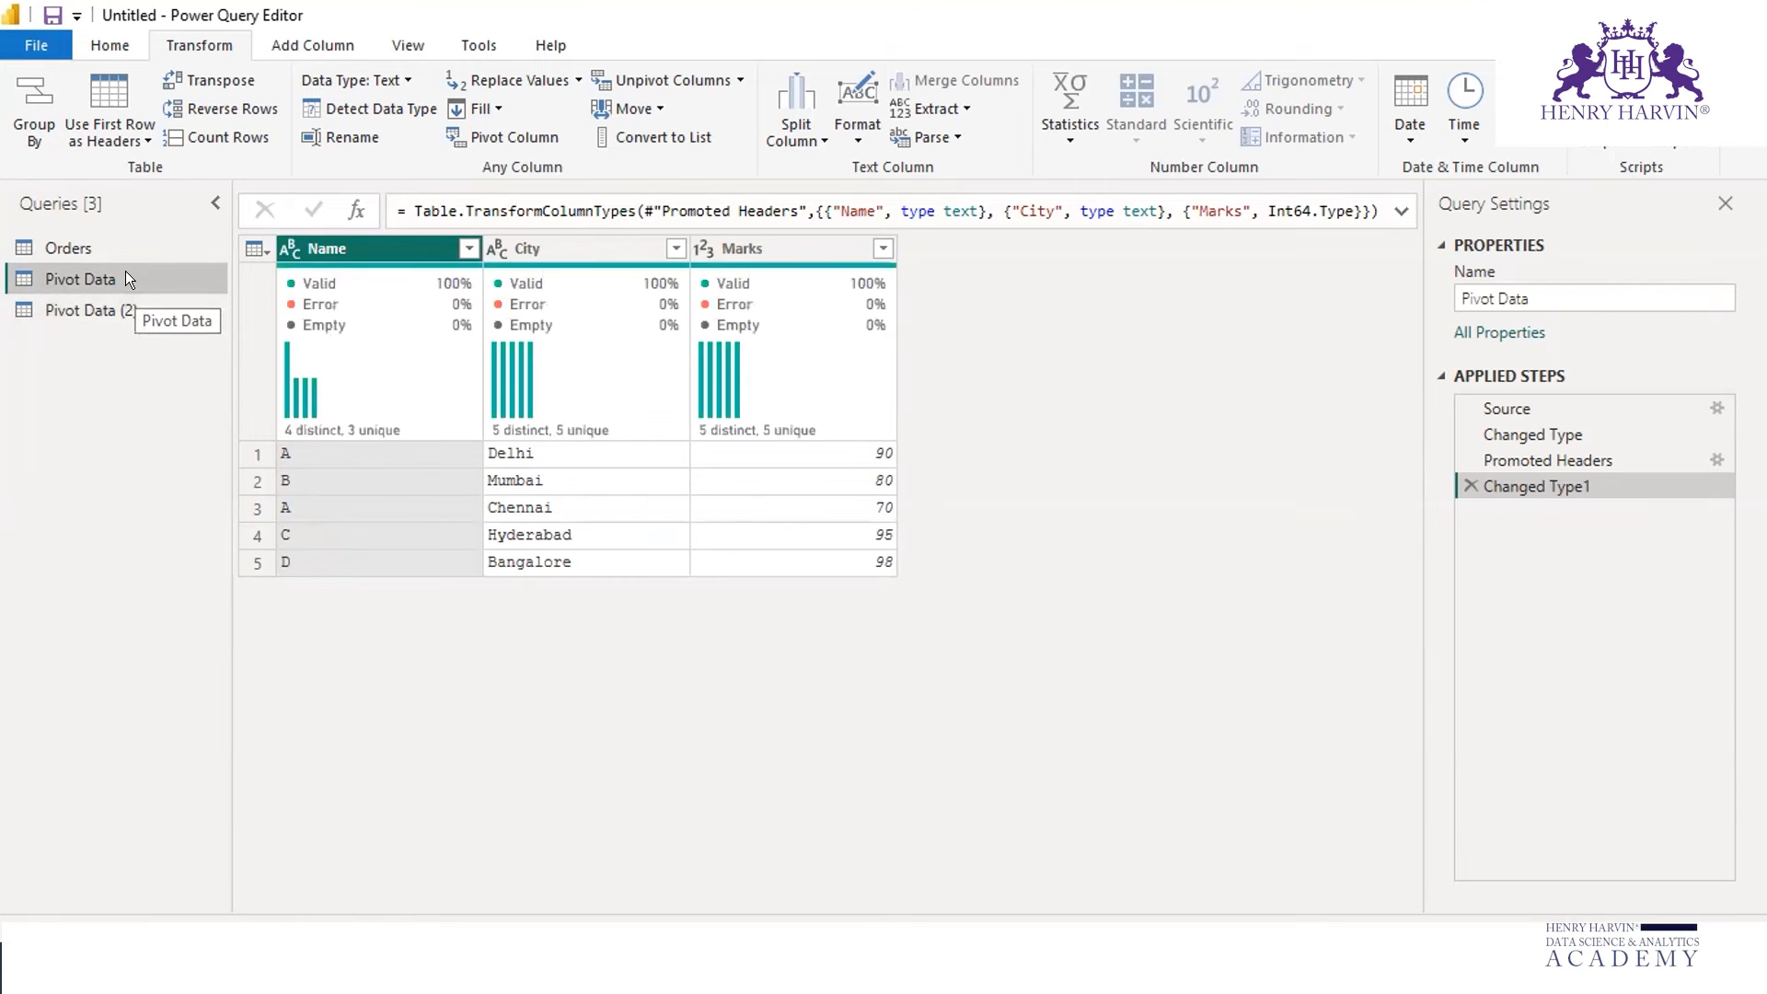
right_click(127, 278)
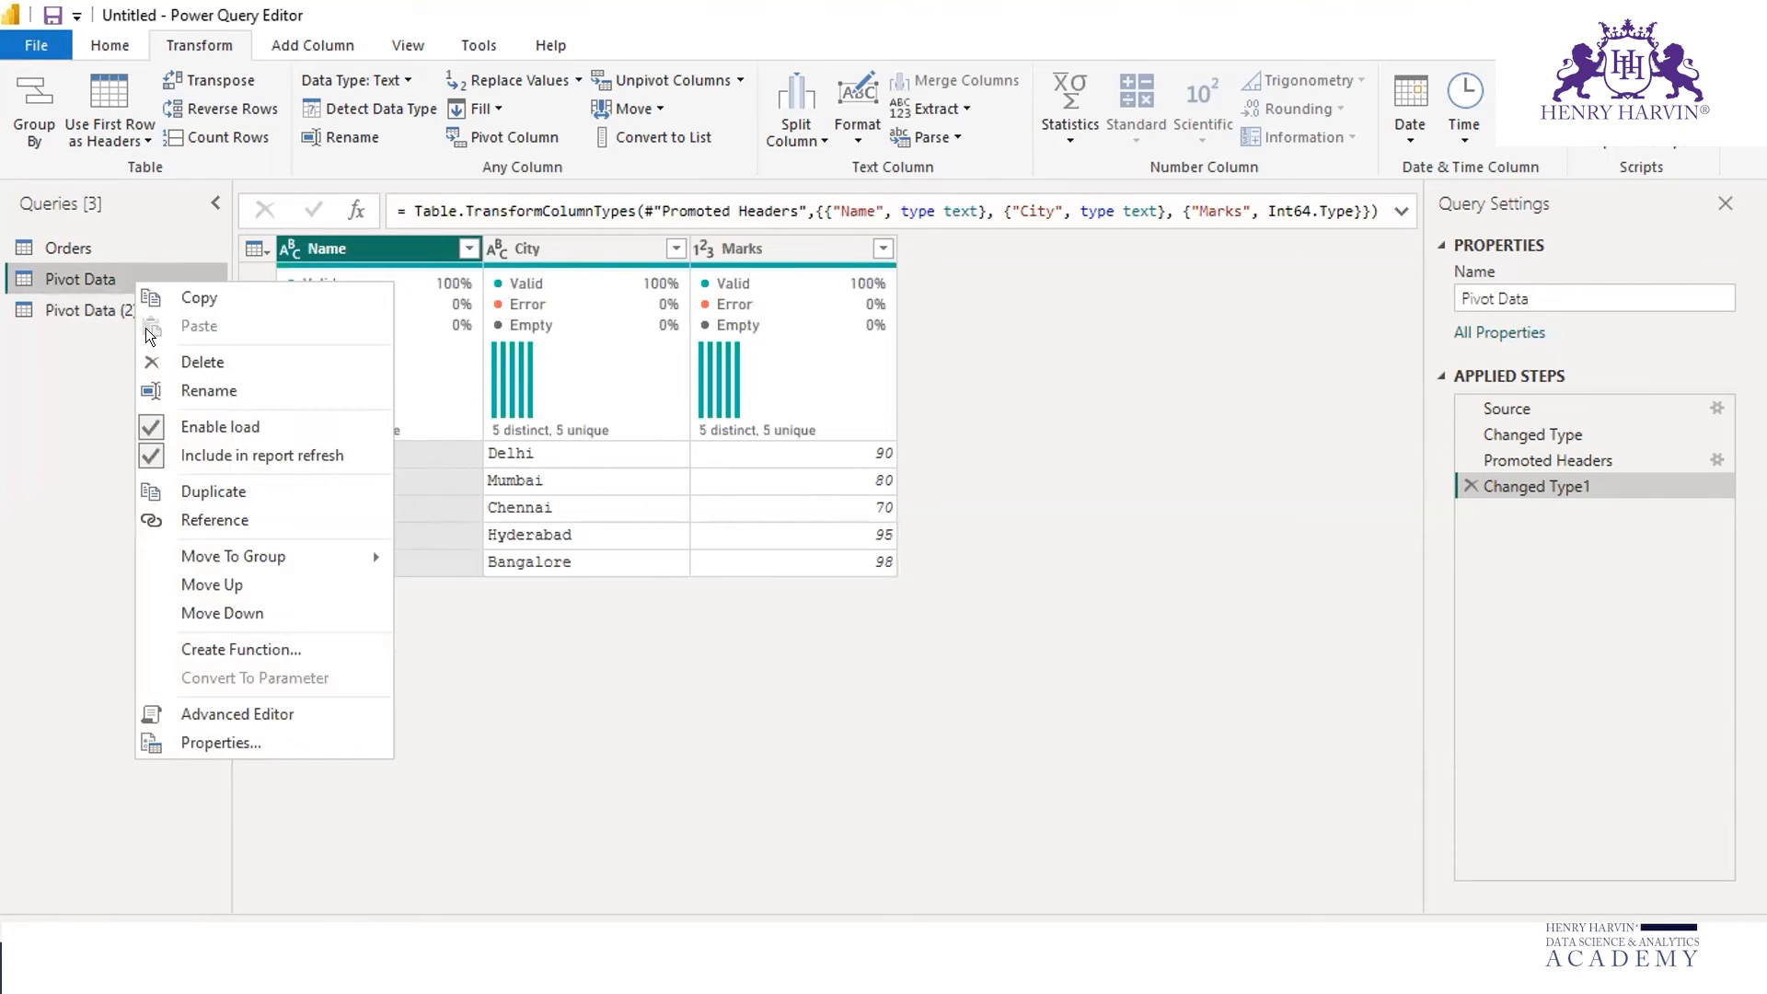
click(201, 389)
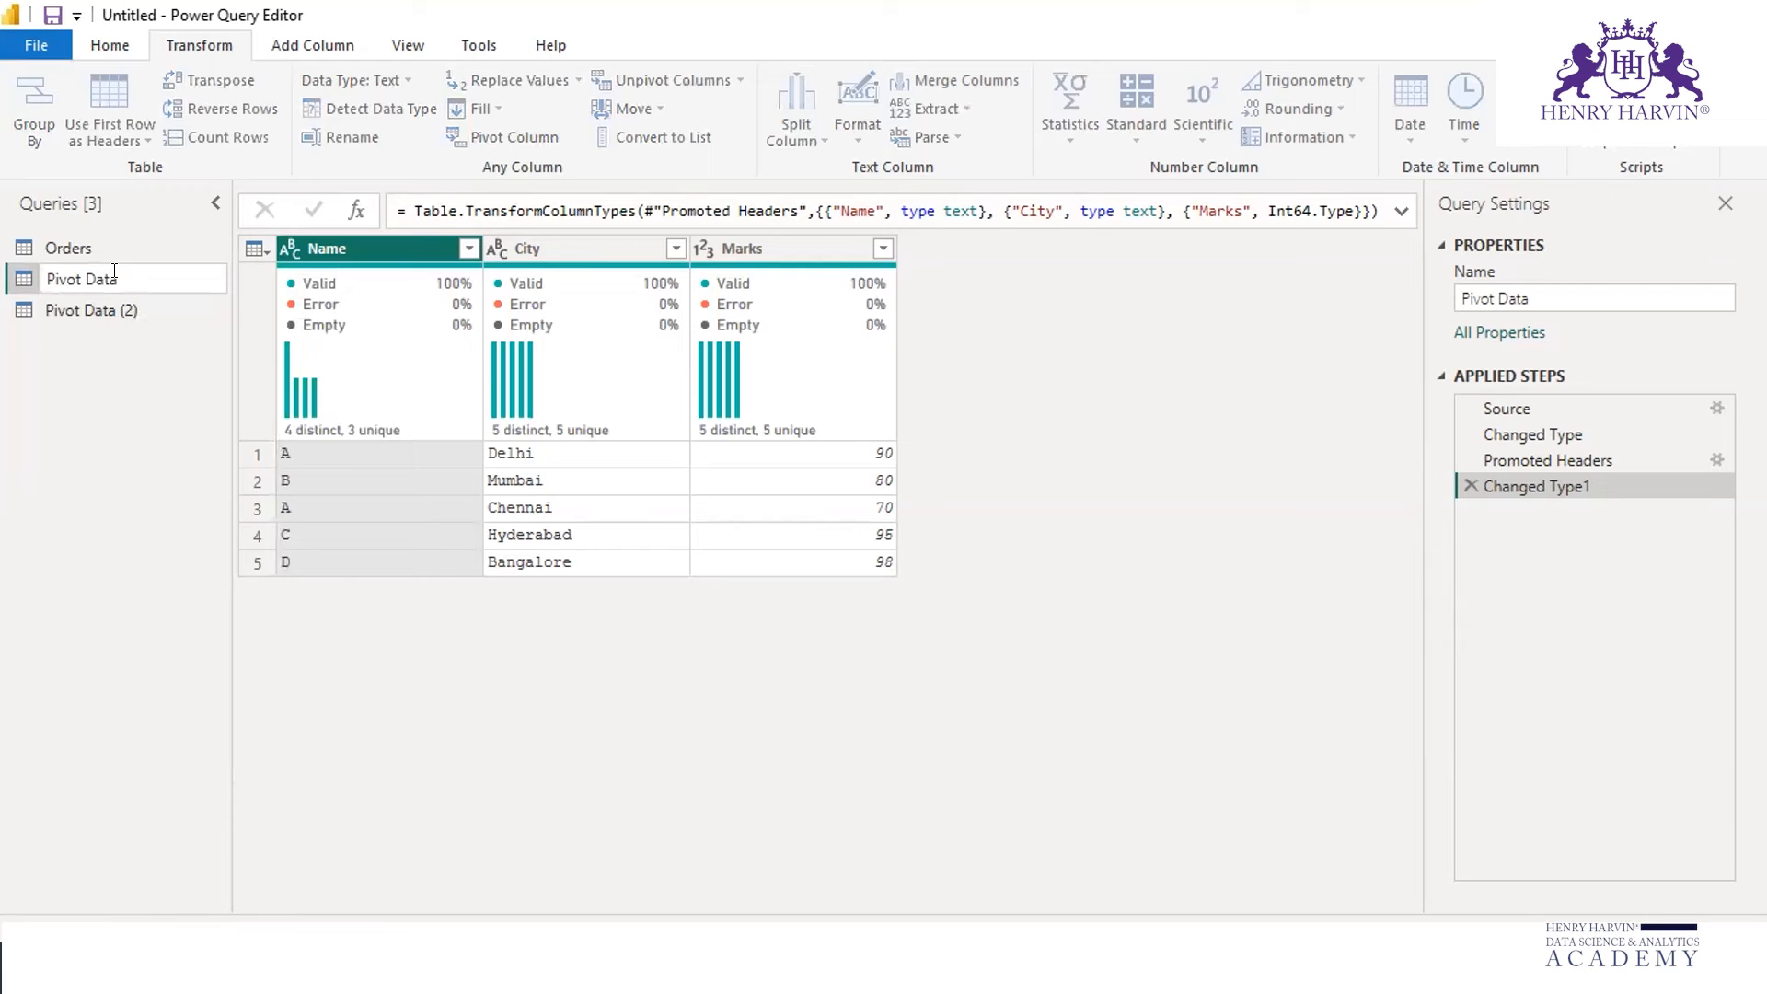
text(-Before)
key(Return)
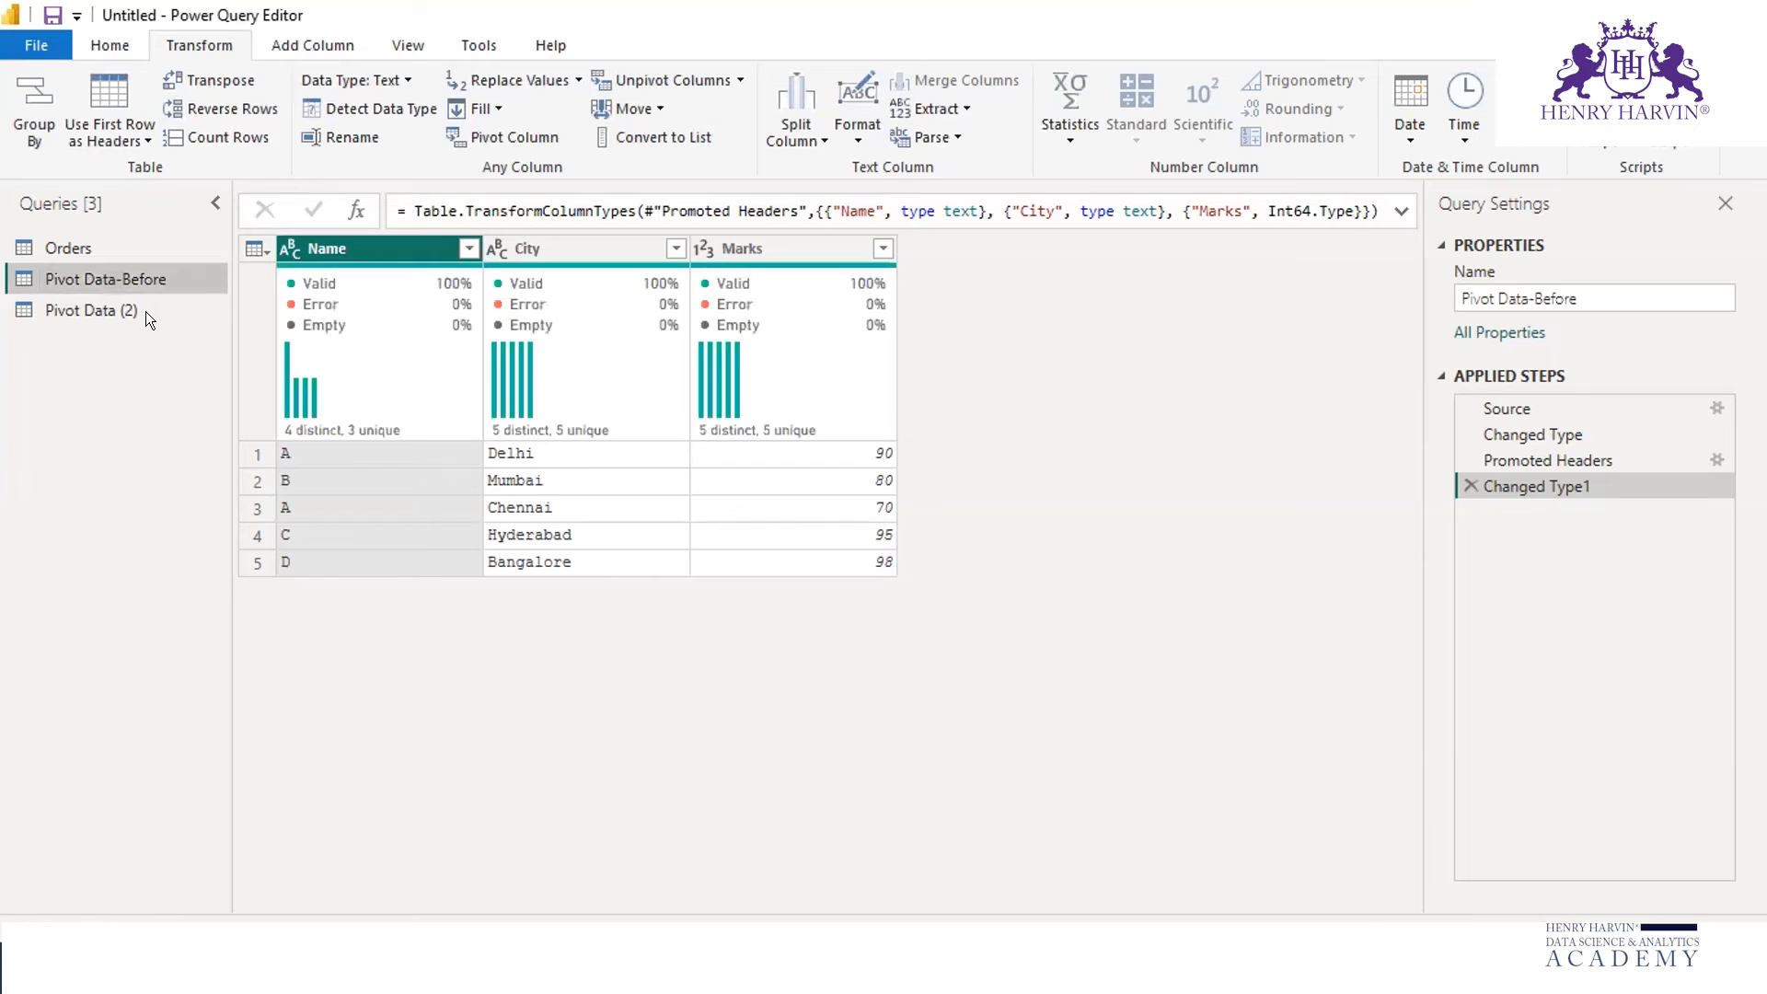
Rename the duplicated query Pivot Data (2) as Pivot Data-After.
click(134, 311)
right_click(131, 311)
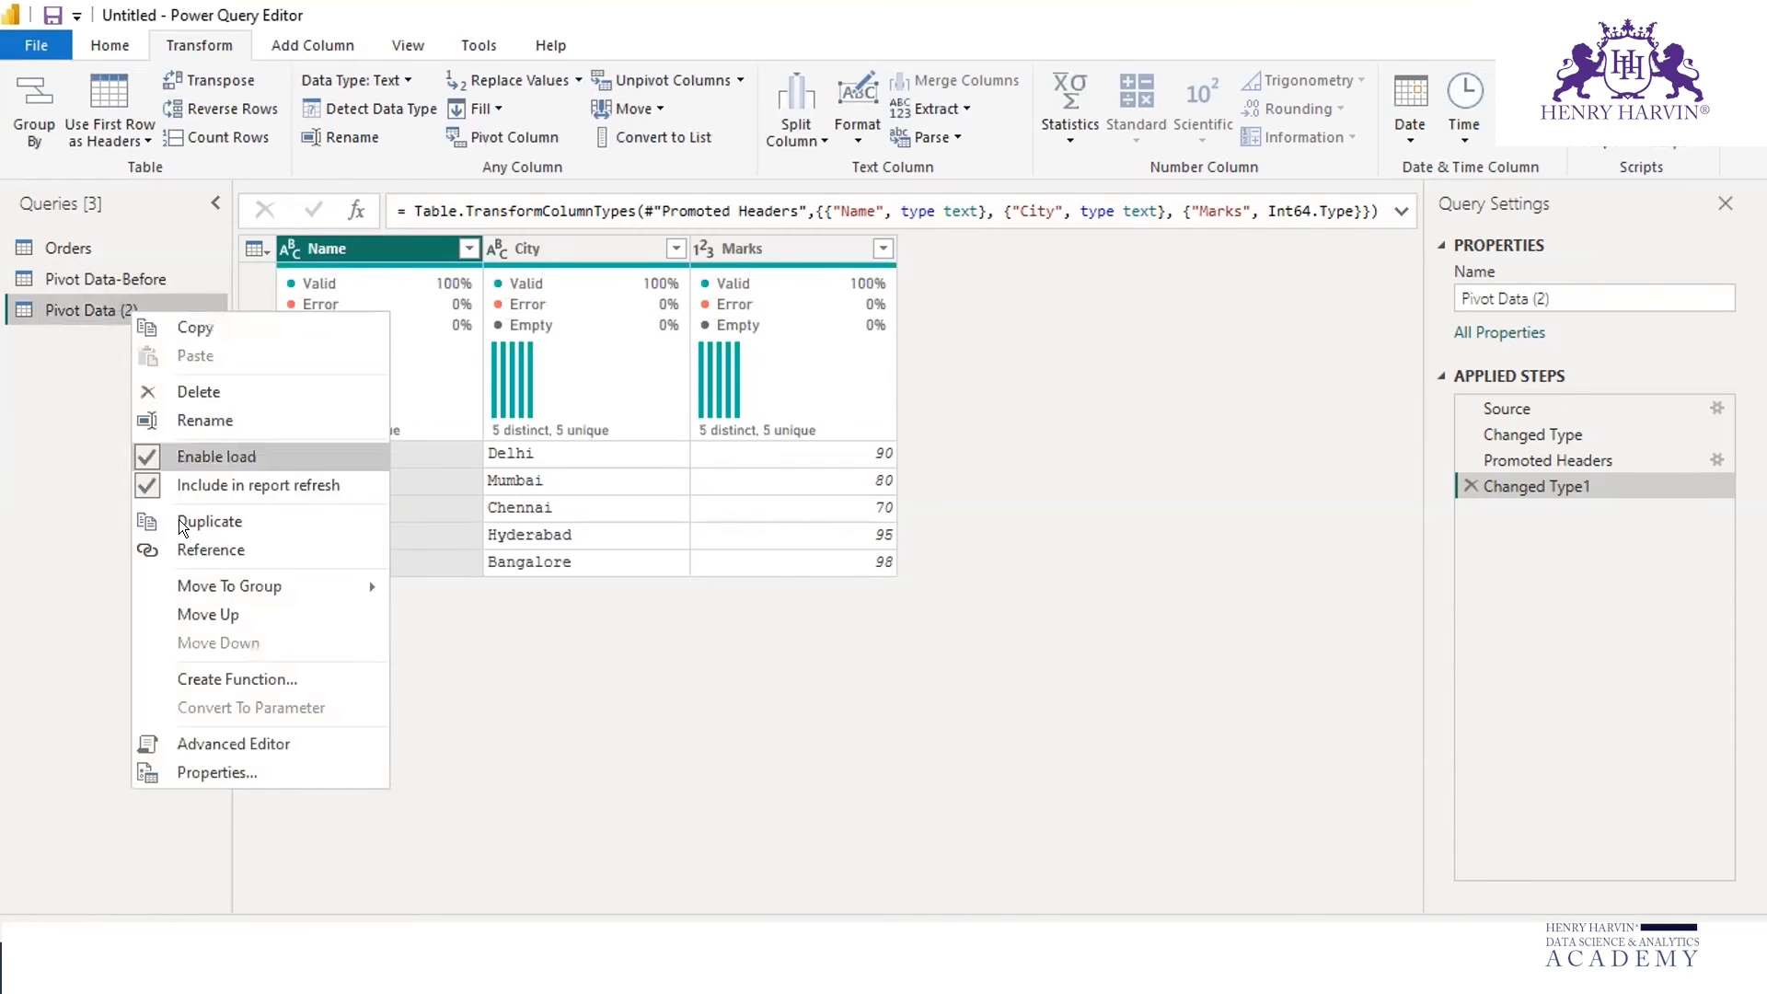
click(197, 420)
click(135, 308)
key(BackSpace)
key(BackSpace)
key(BackSpace)
key(BackSpace)
text(-After)
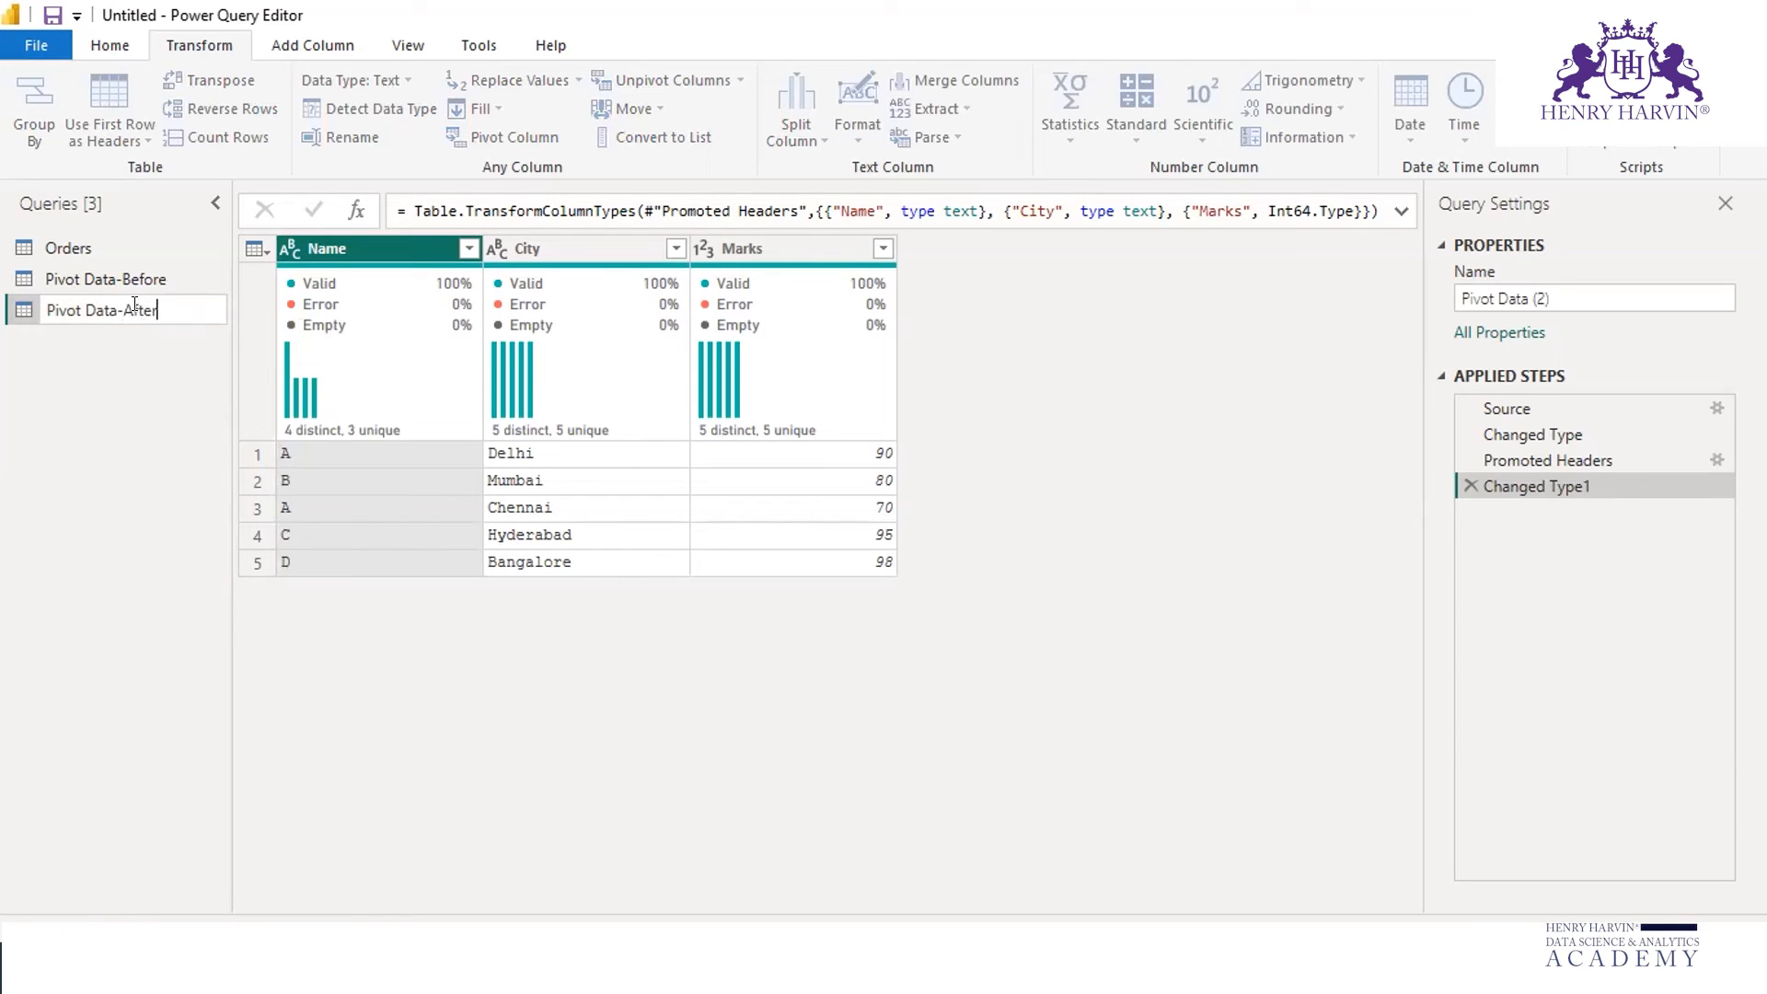
key(Return)
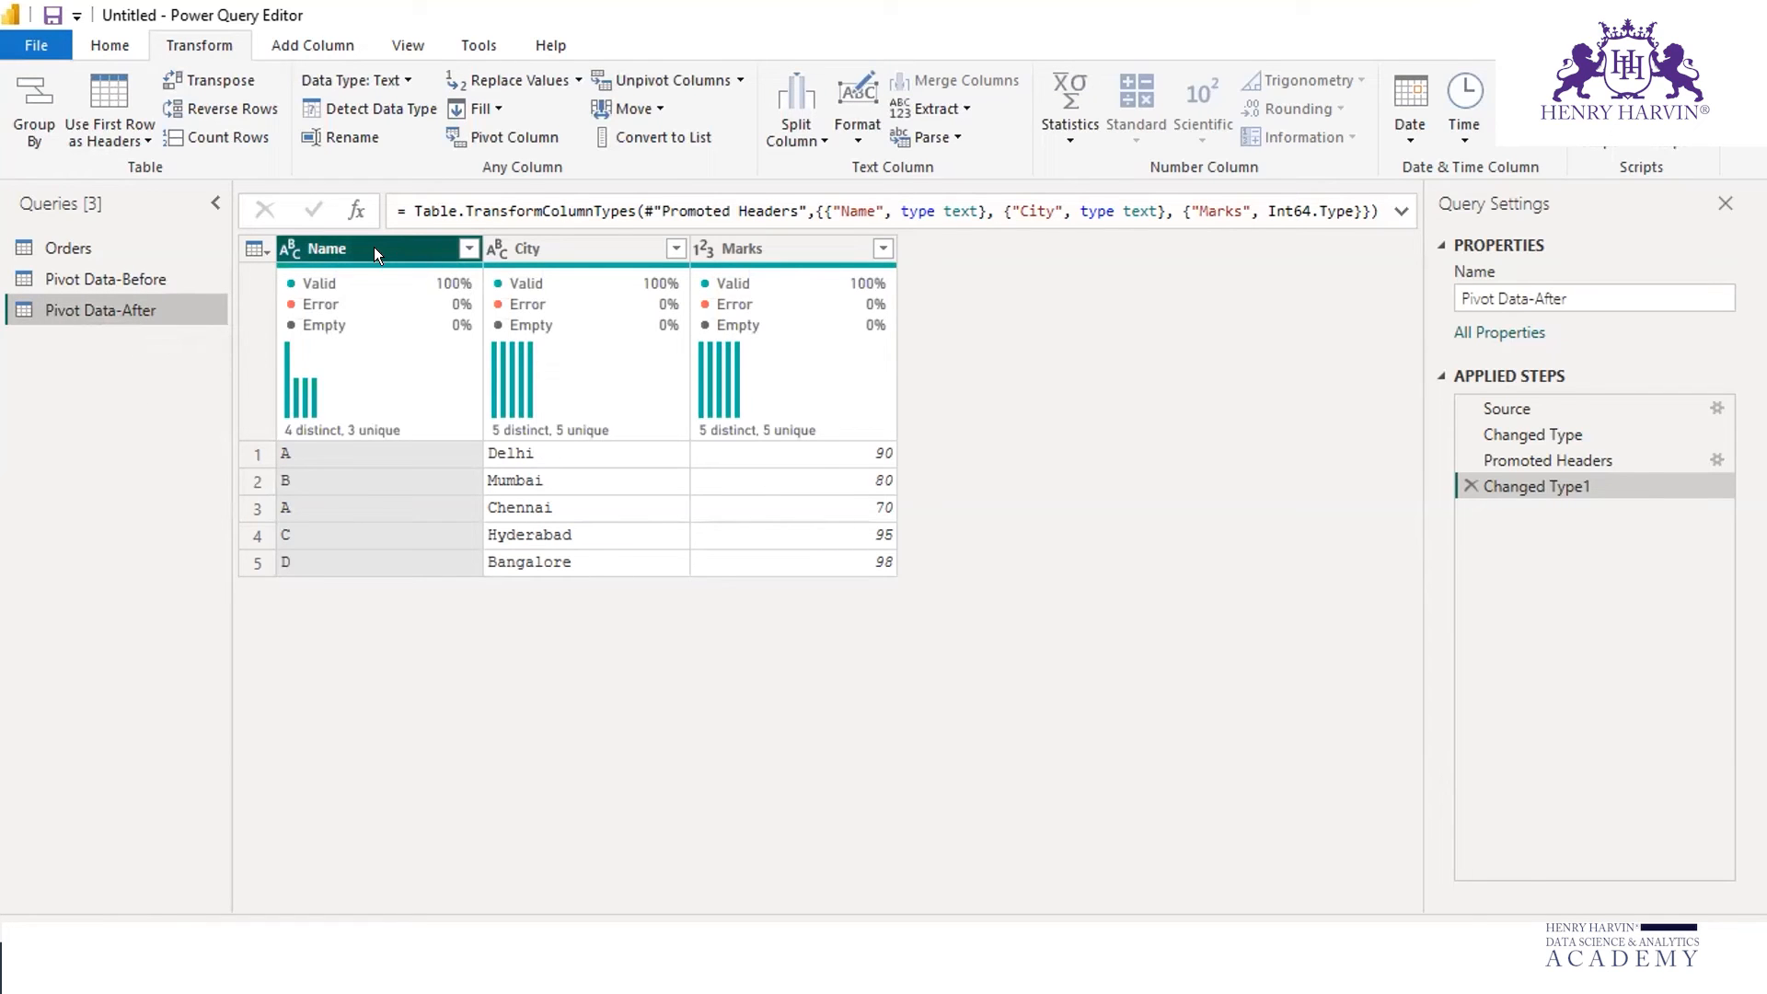
Pivot the Name column of Pivot Data-After, using Marks as the values column.
click(514, 136)
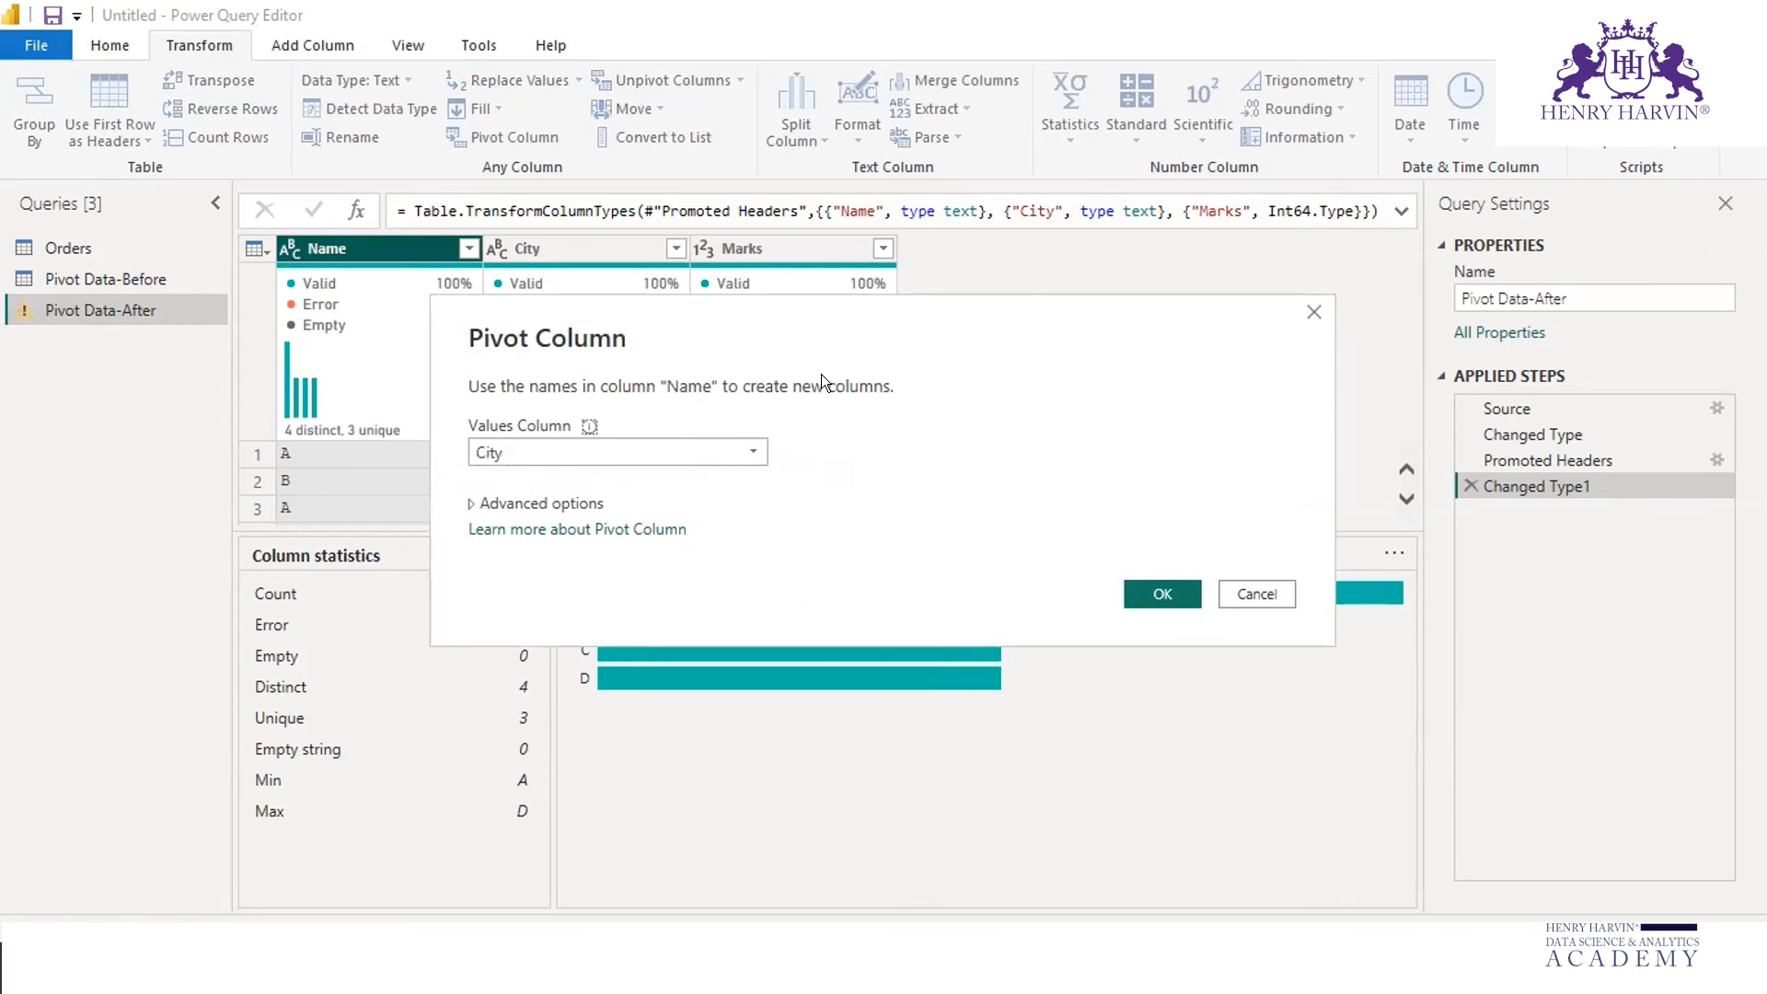
click(716, 452)
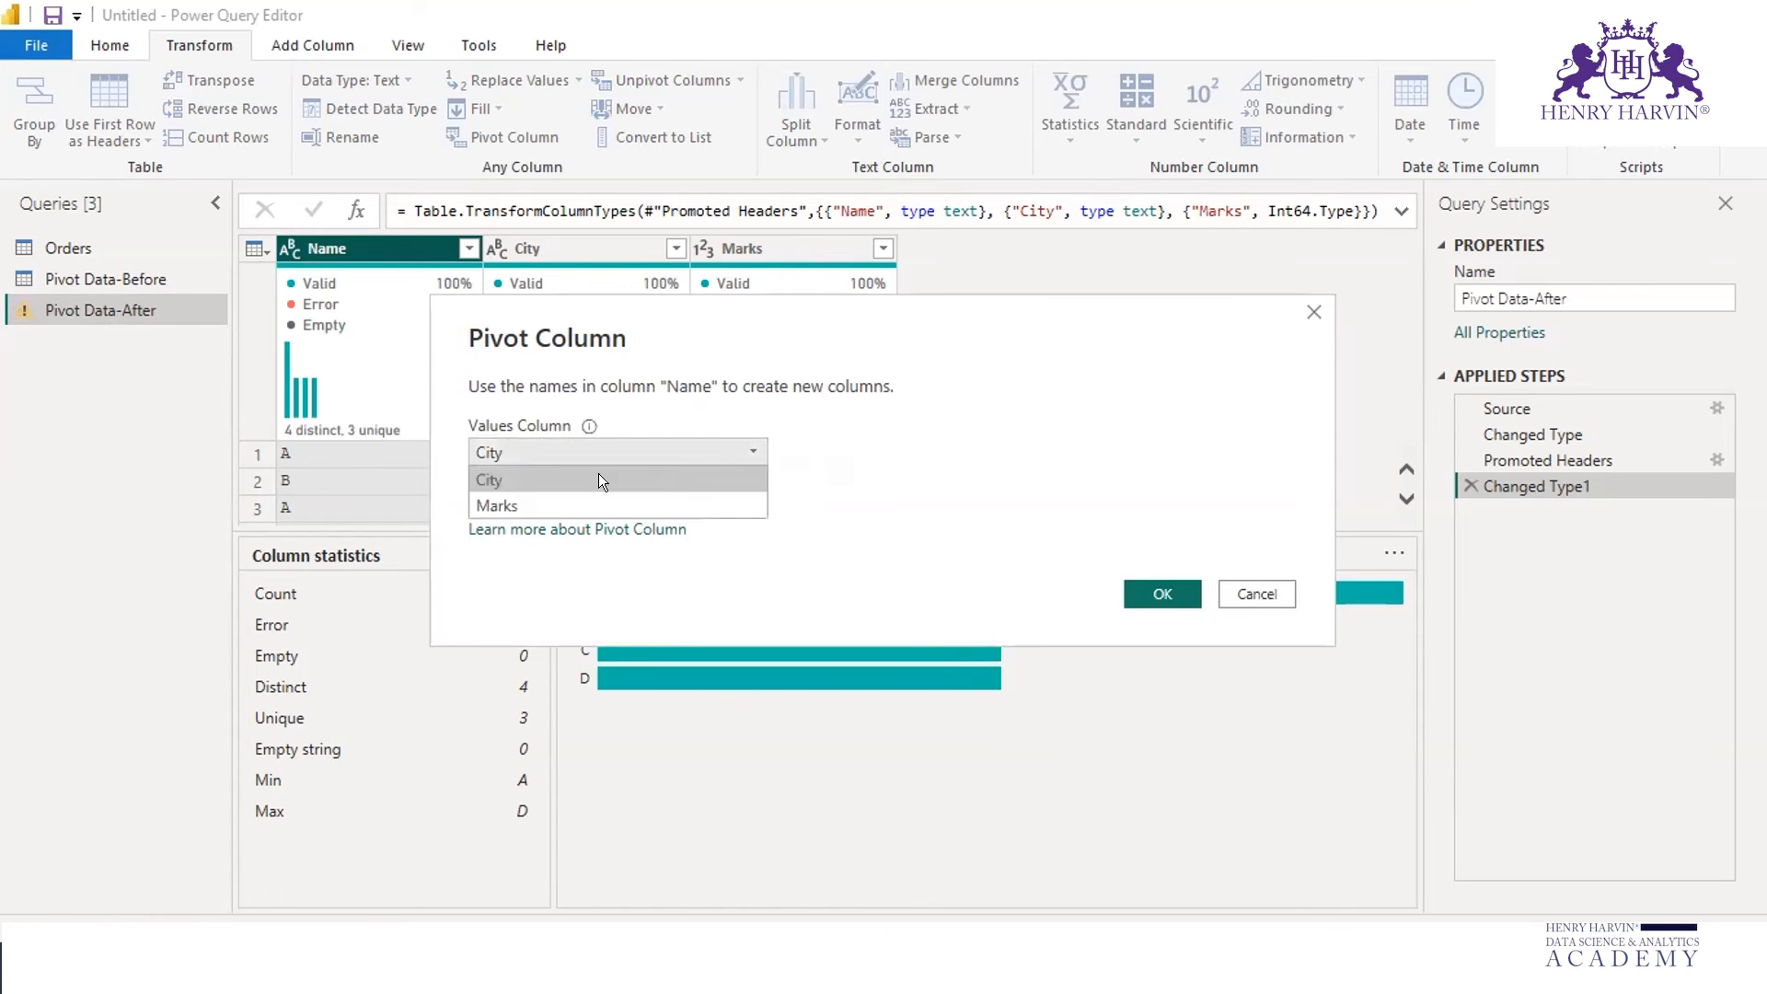
click(777, 430)
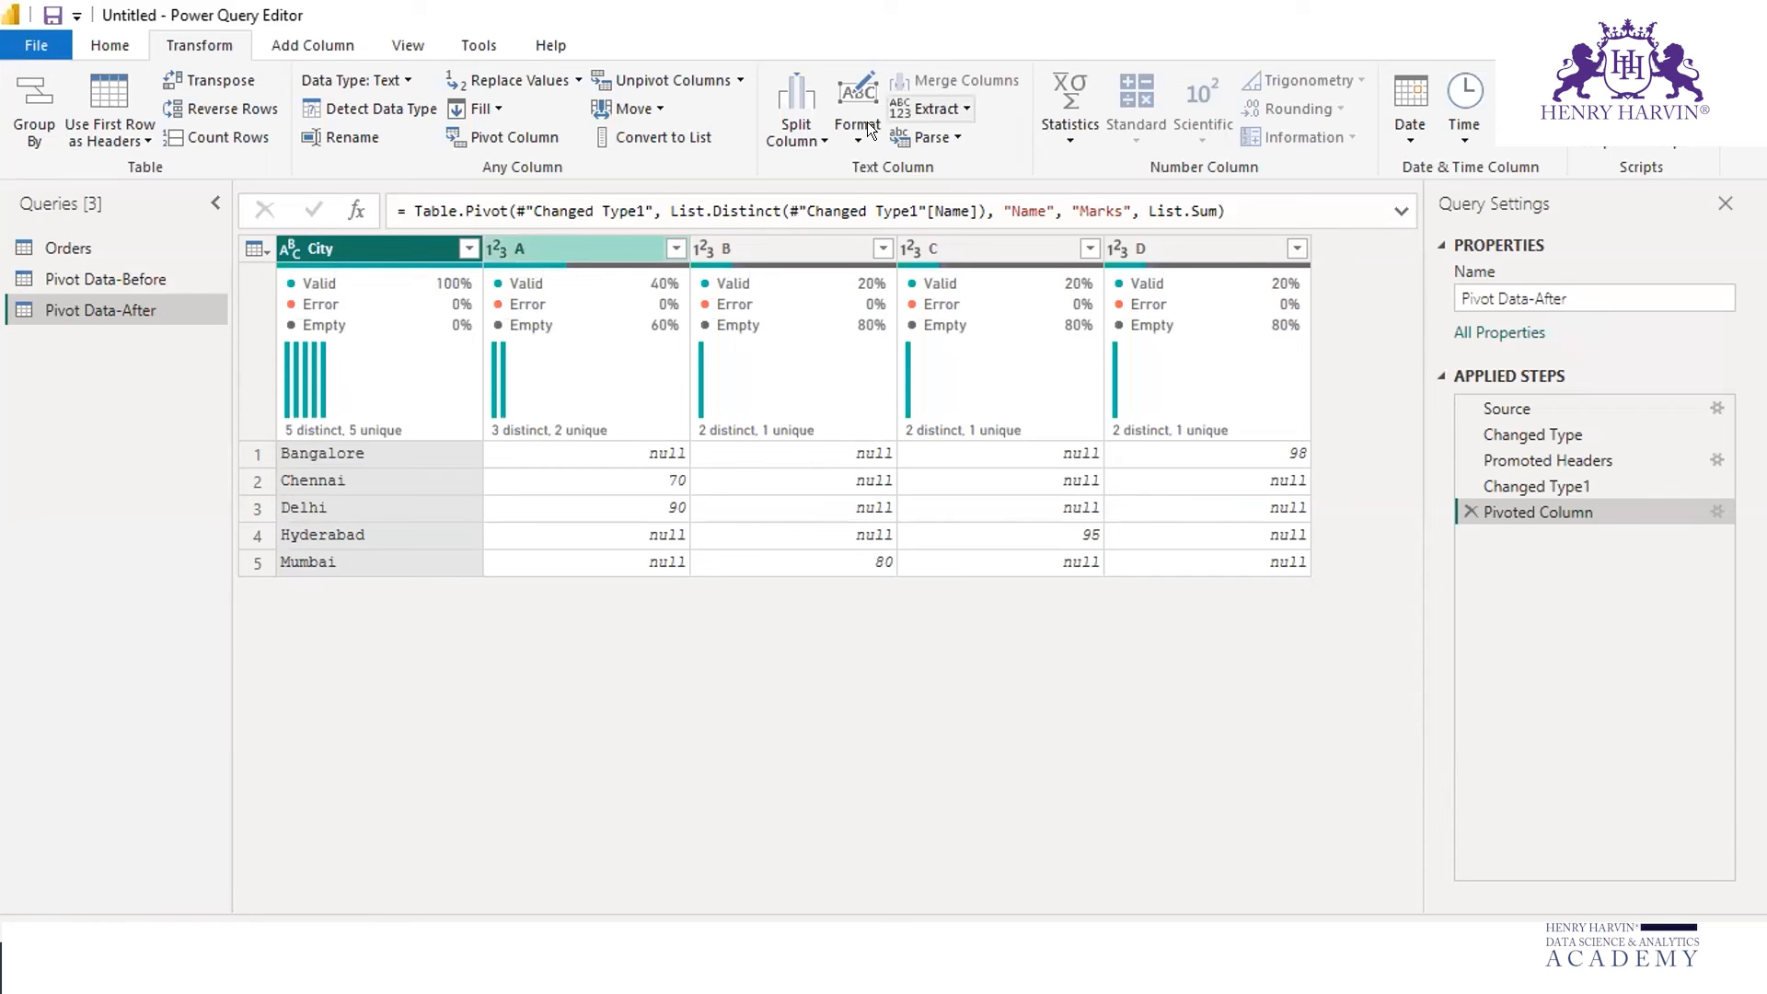
mouse_move(516, 258)
mouse_down()
mouse_move(536, 263)
mouse_move(504, 266)
mouse_up()
mouse_move(690, 463)
mouse_down()
mouse_move(615, 516)
mouse_move(701, 504)
mouse_move(686, 470)
mouse_up()
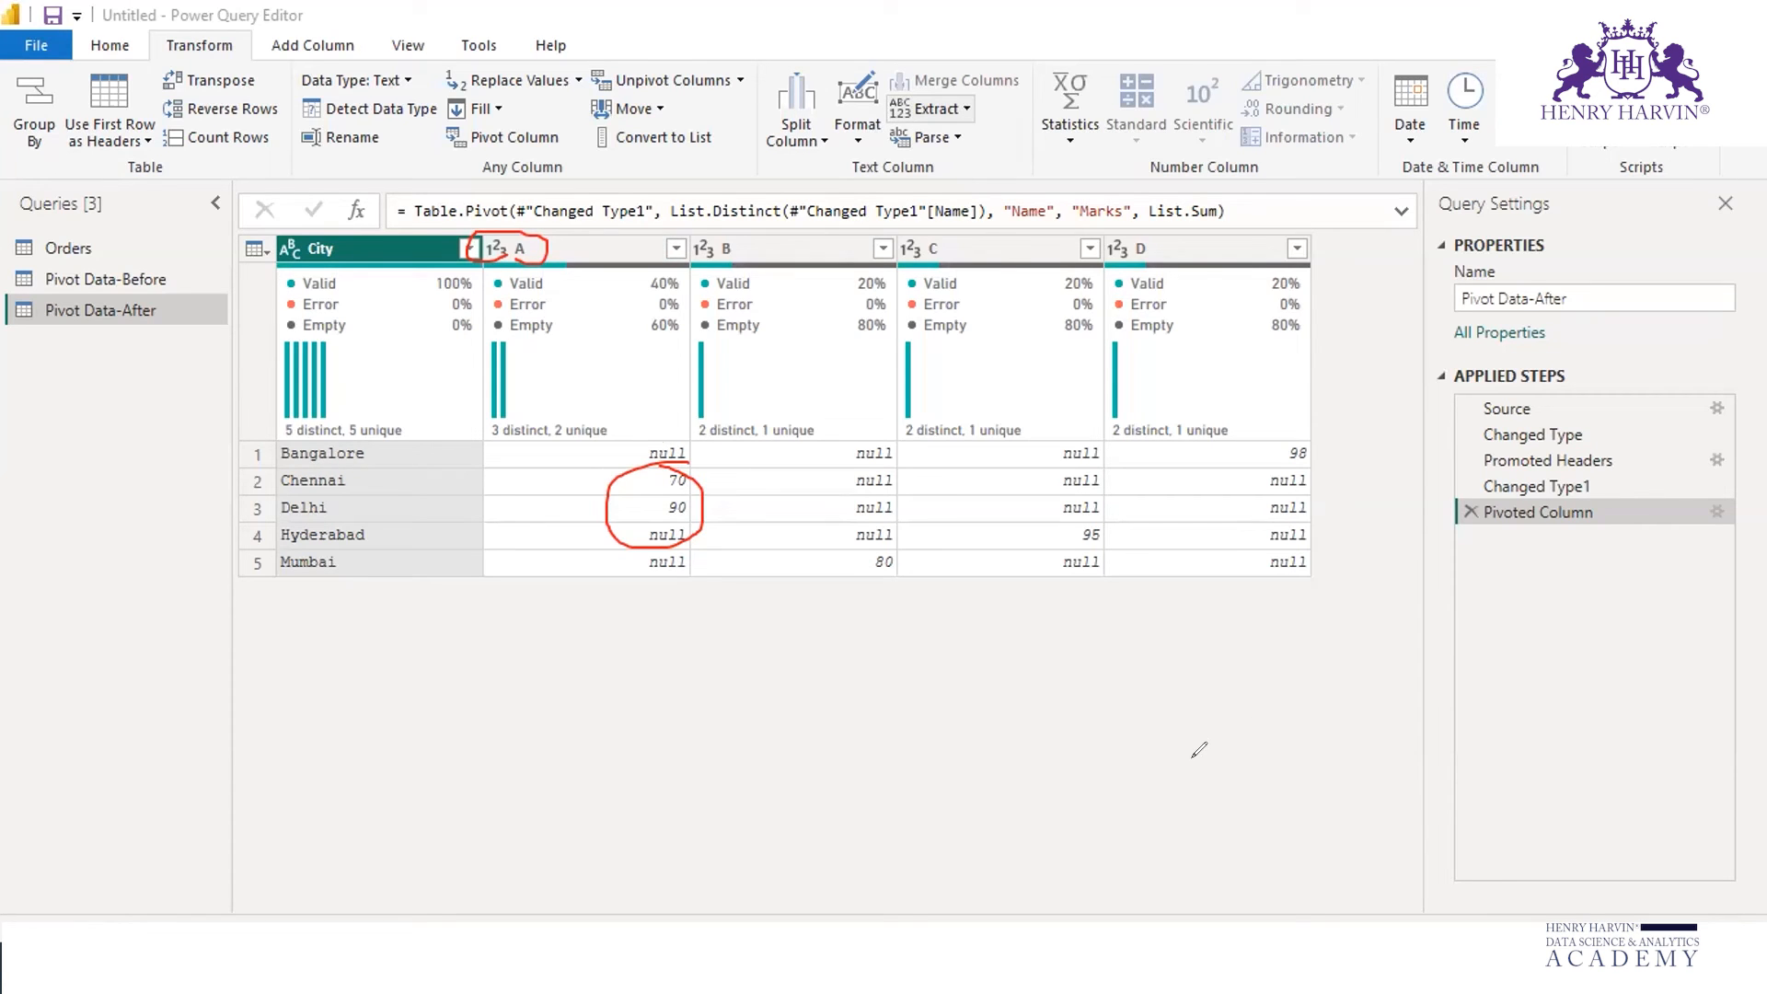
key(e)
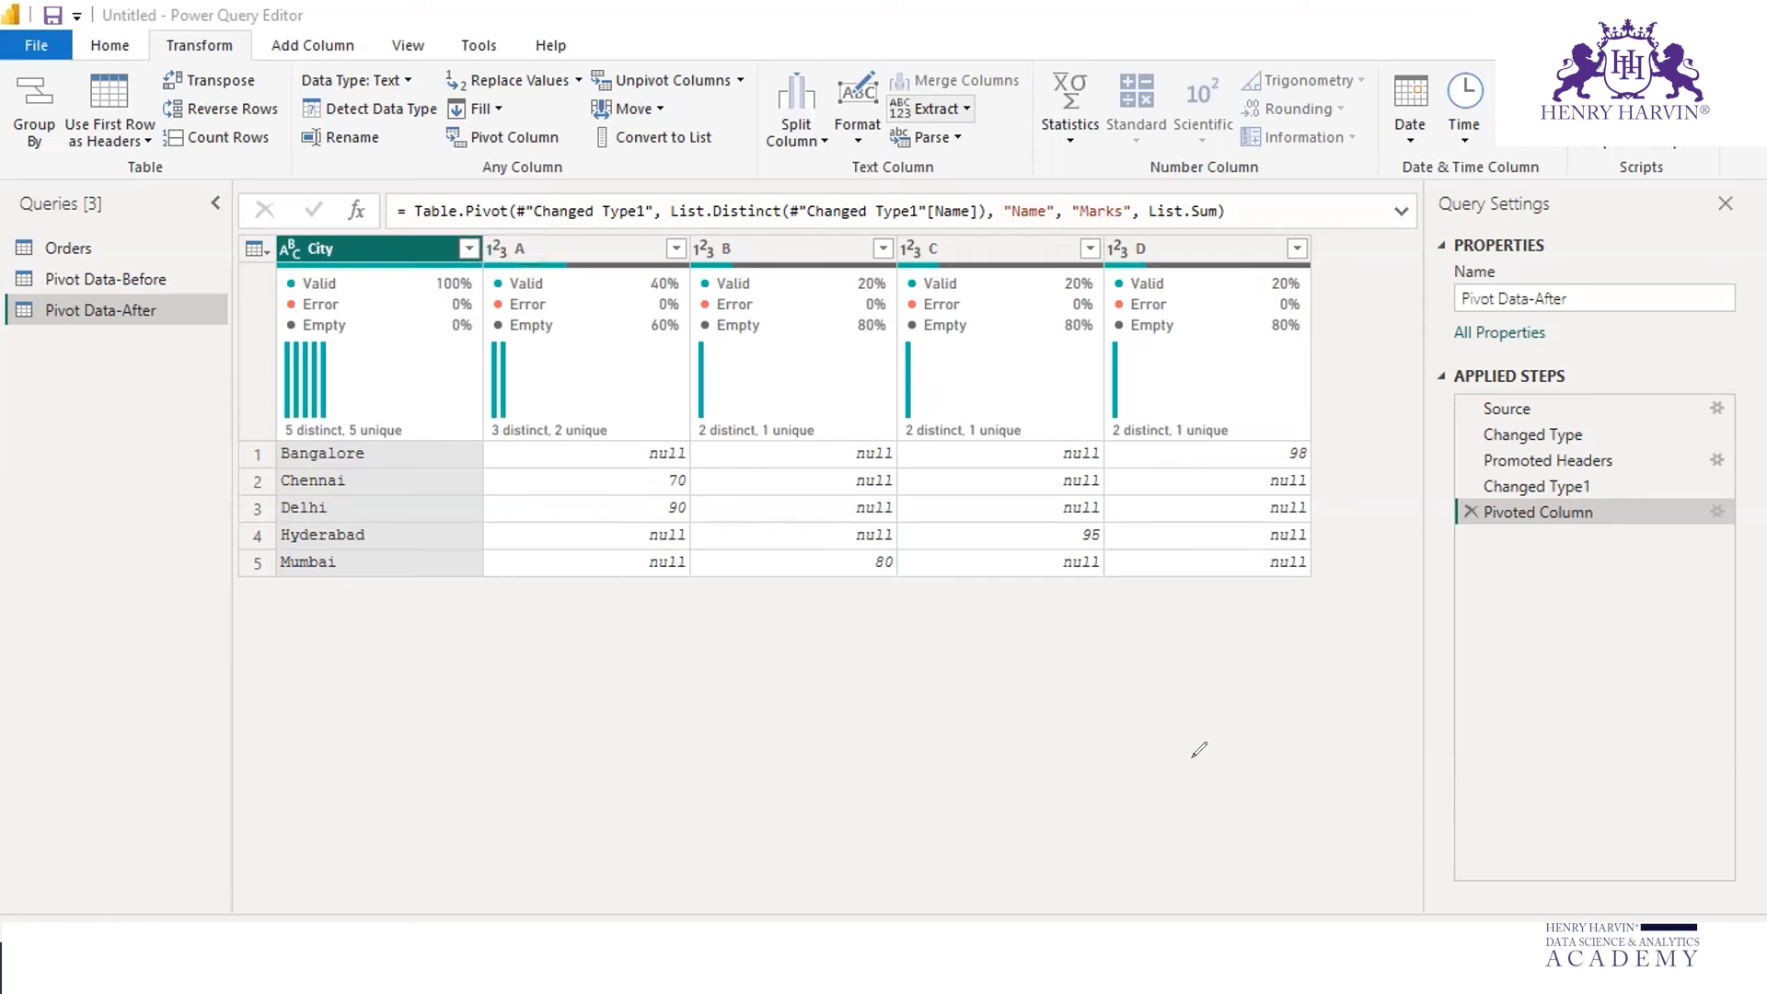
Show the Pivot Data-Before query.
click(132, 272)
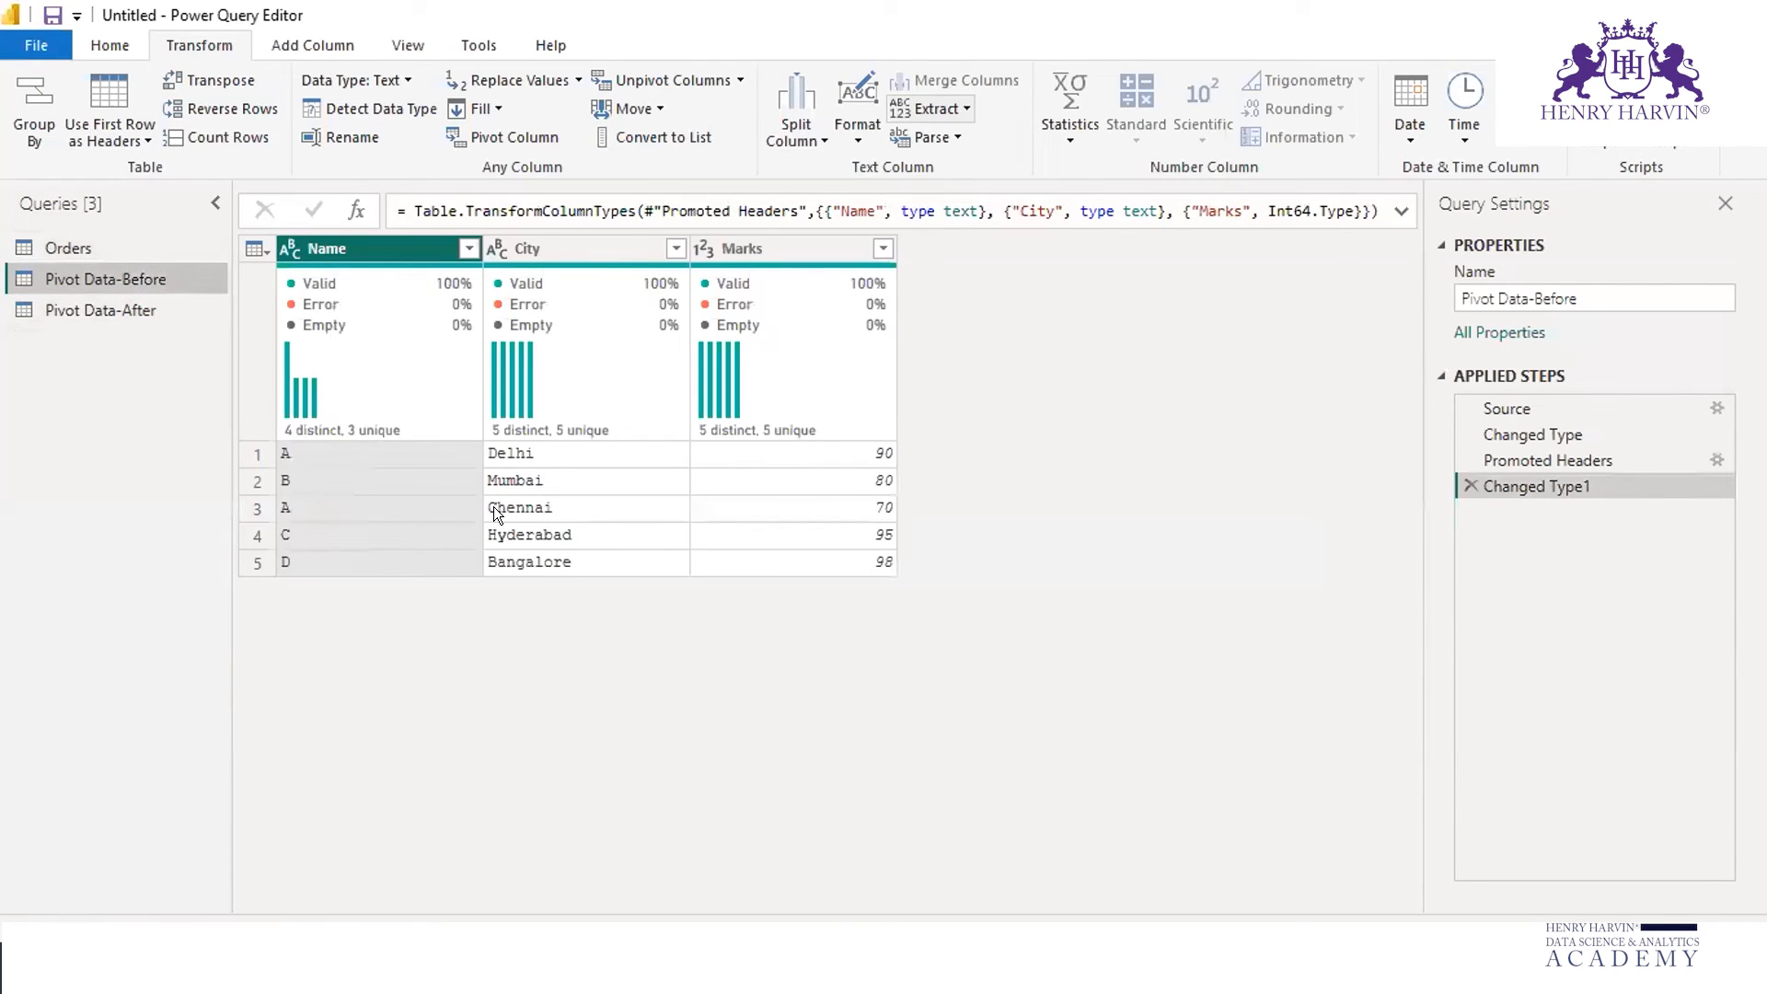
click(559, 498)
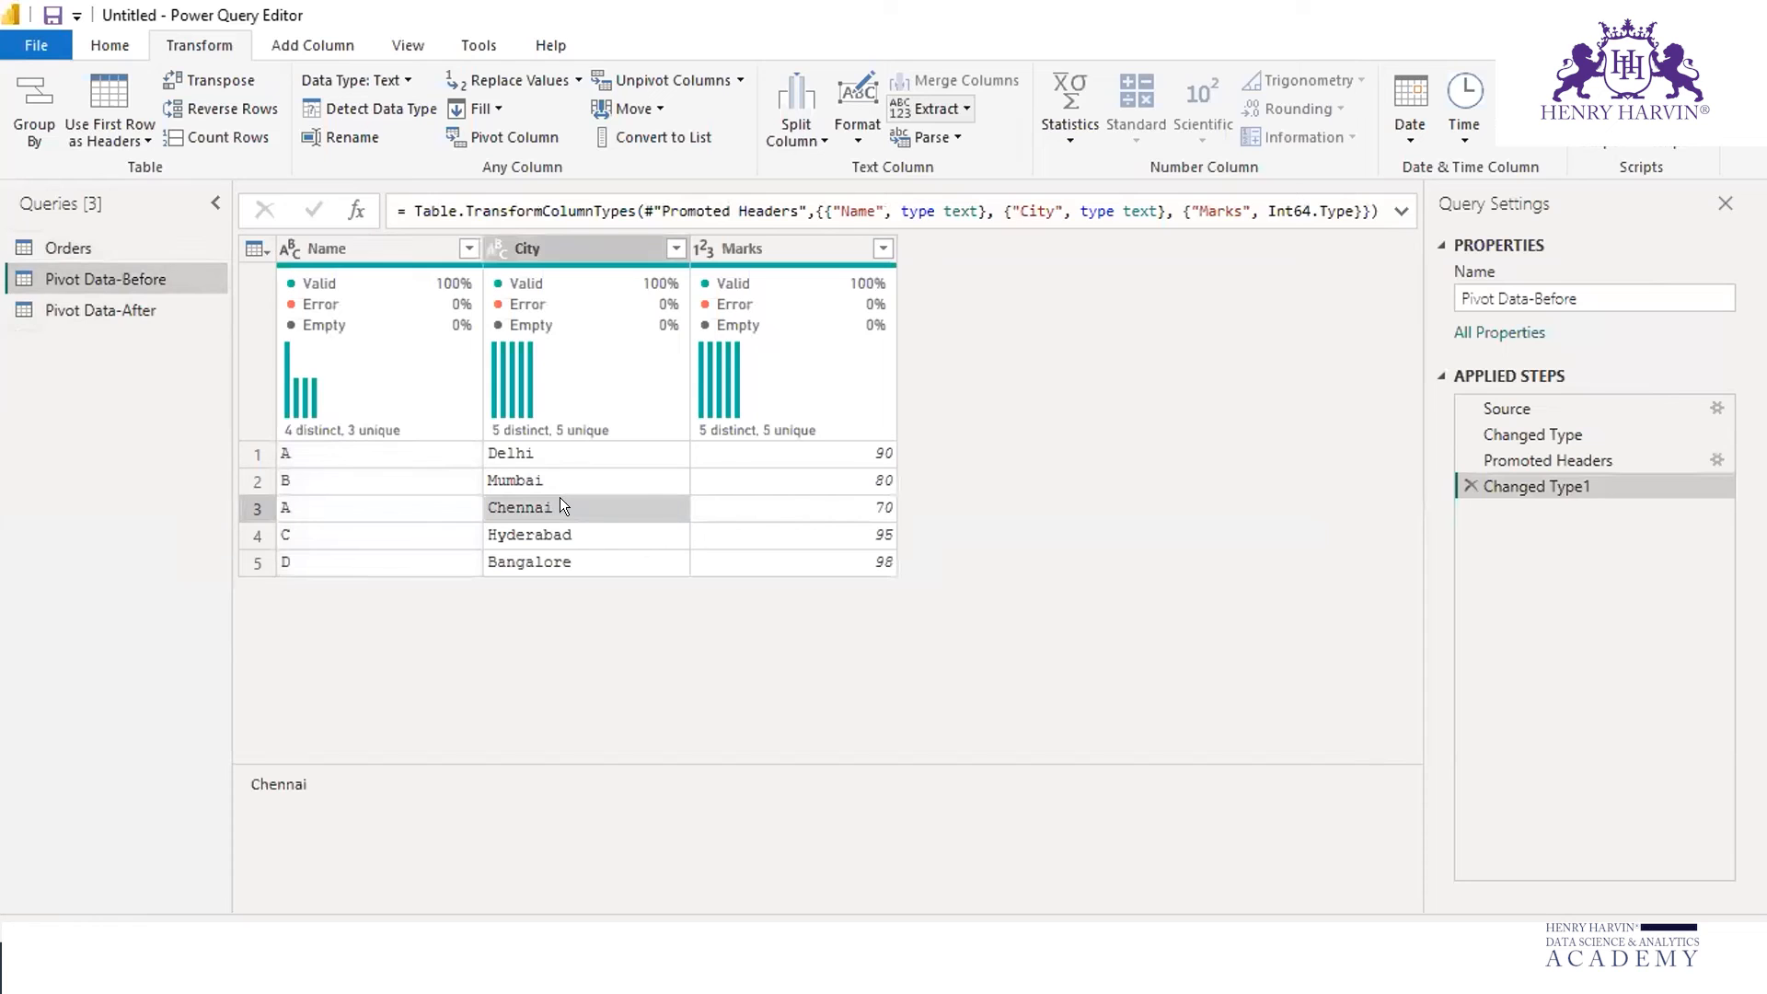
right_click(560, 495)
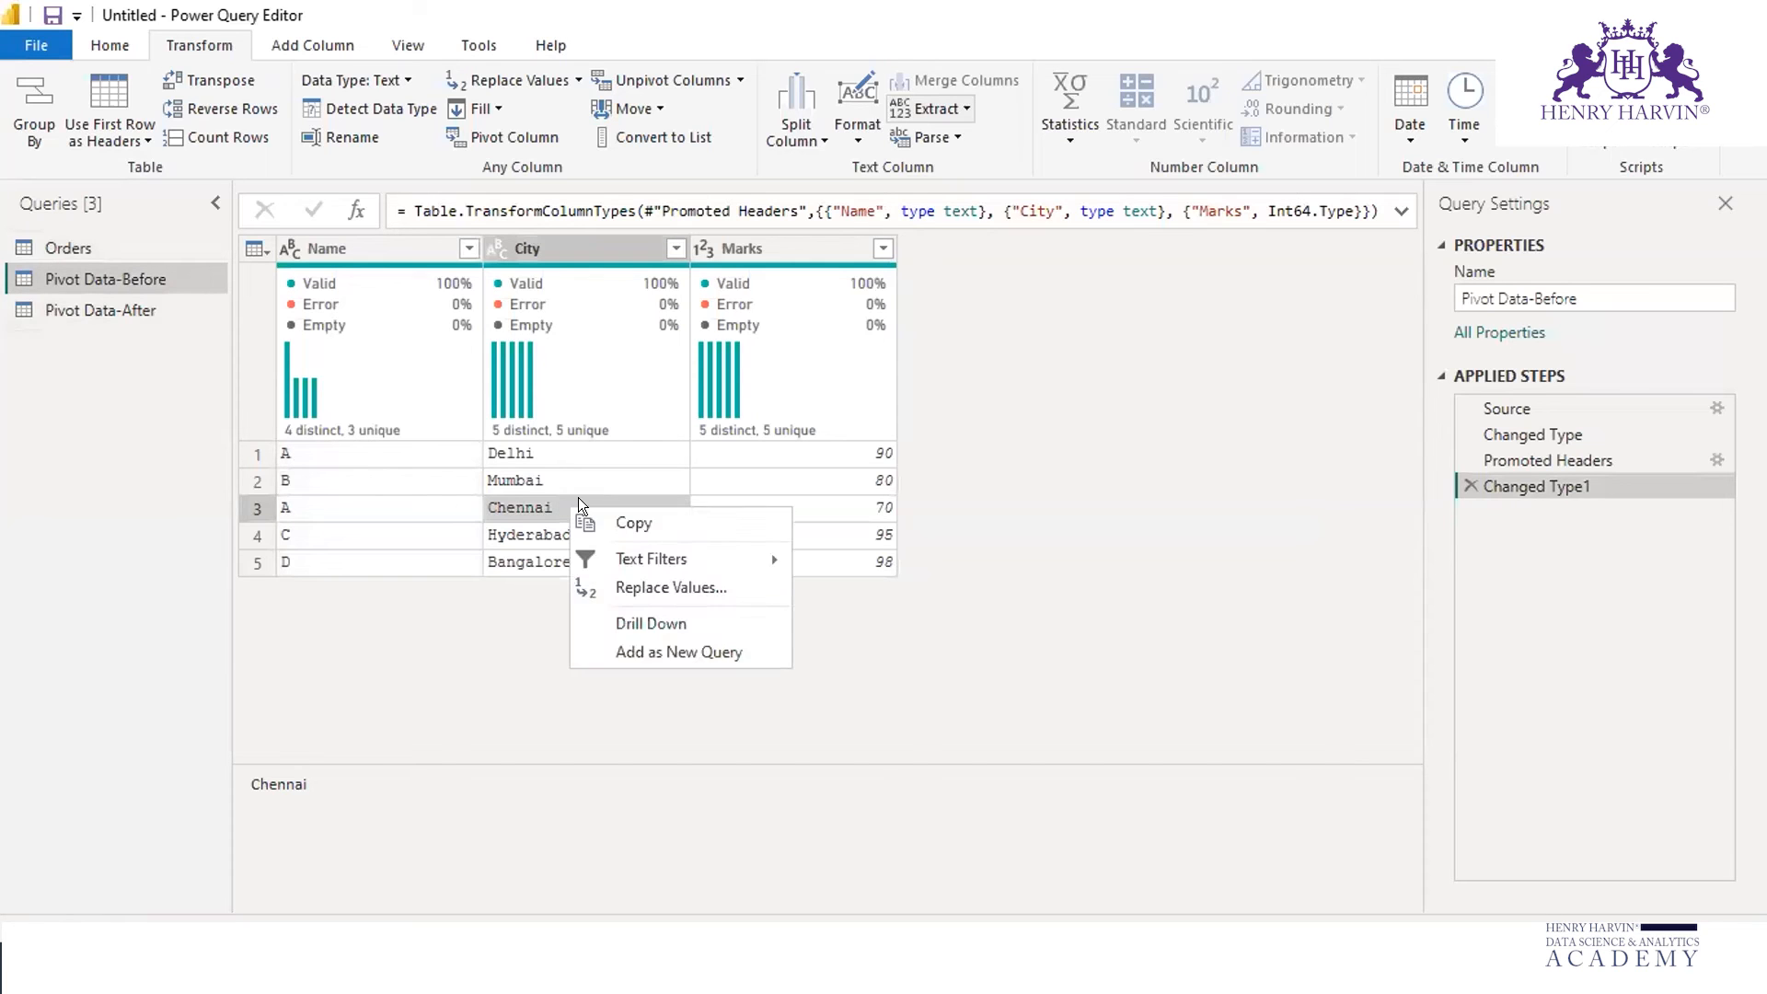
click(659, 580)
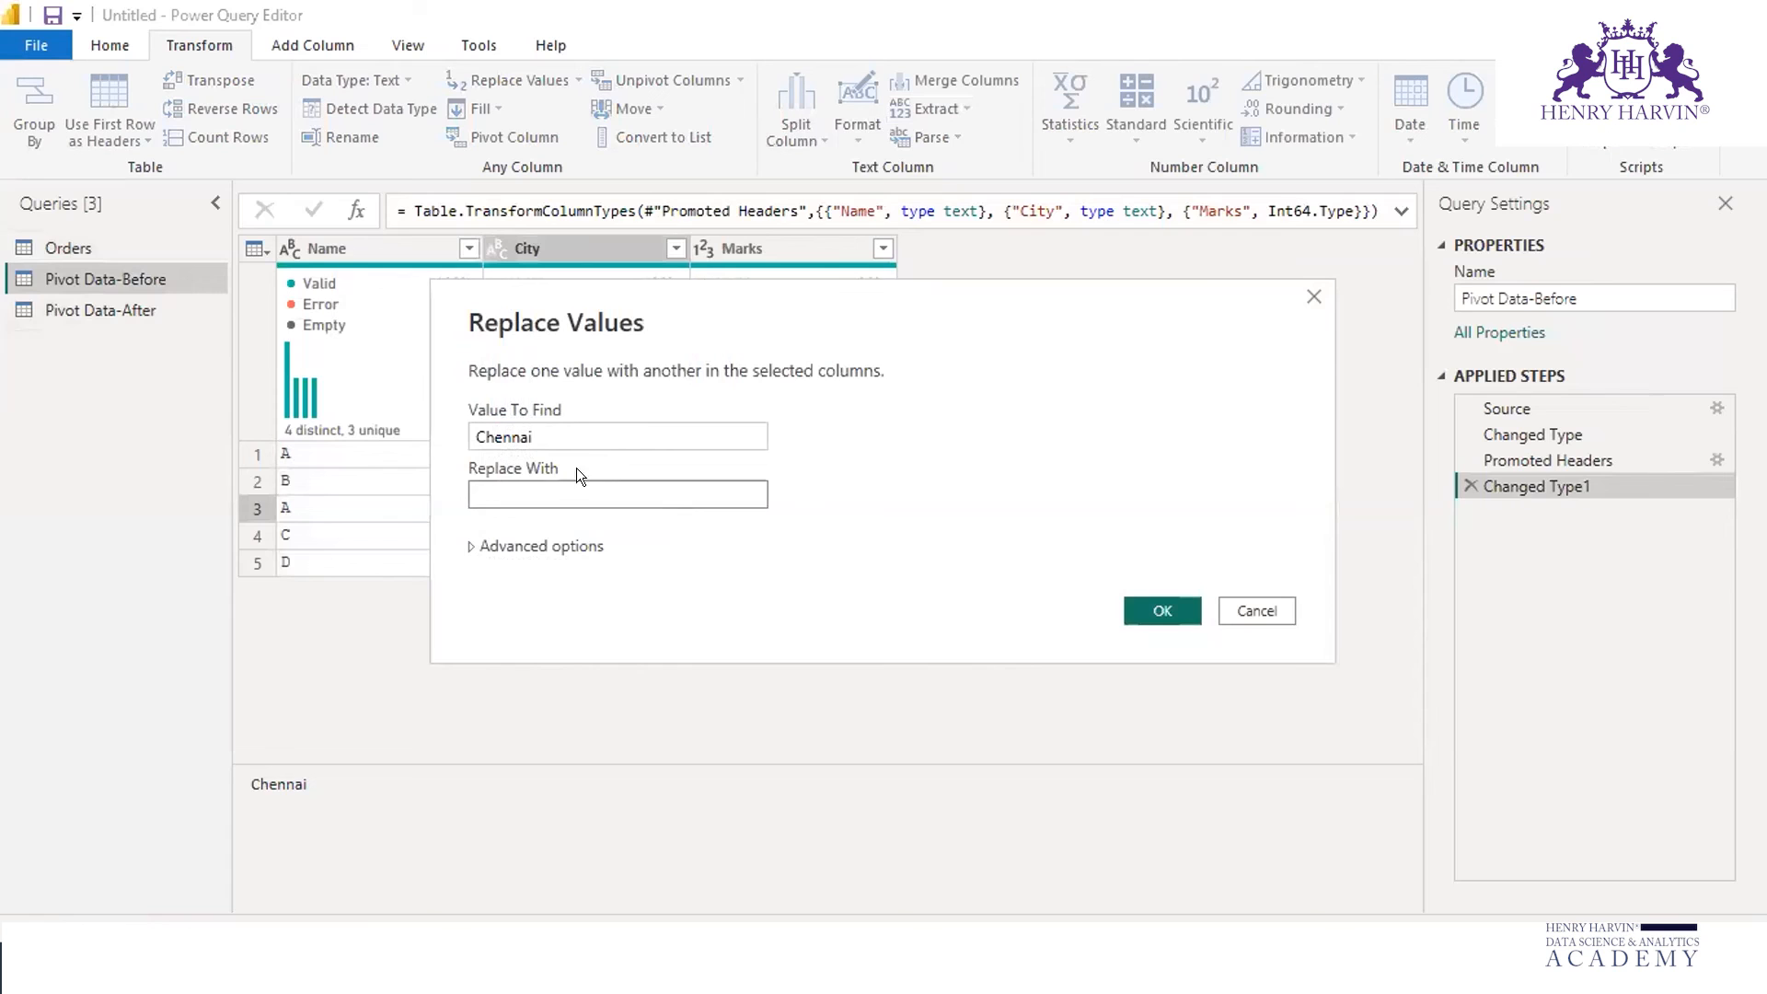
text(Delhi)
click(1256, 608)
Remove the City column from the Pivot Data-Before query and duplicate the query.
click(576, 240)
right_click(576, 239)
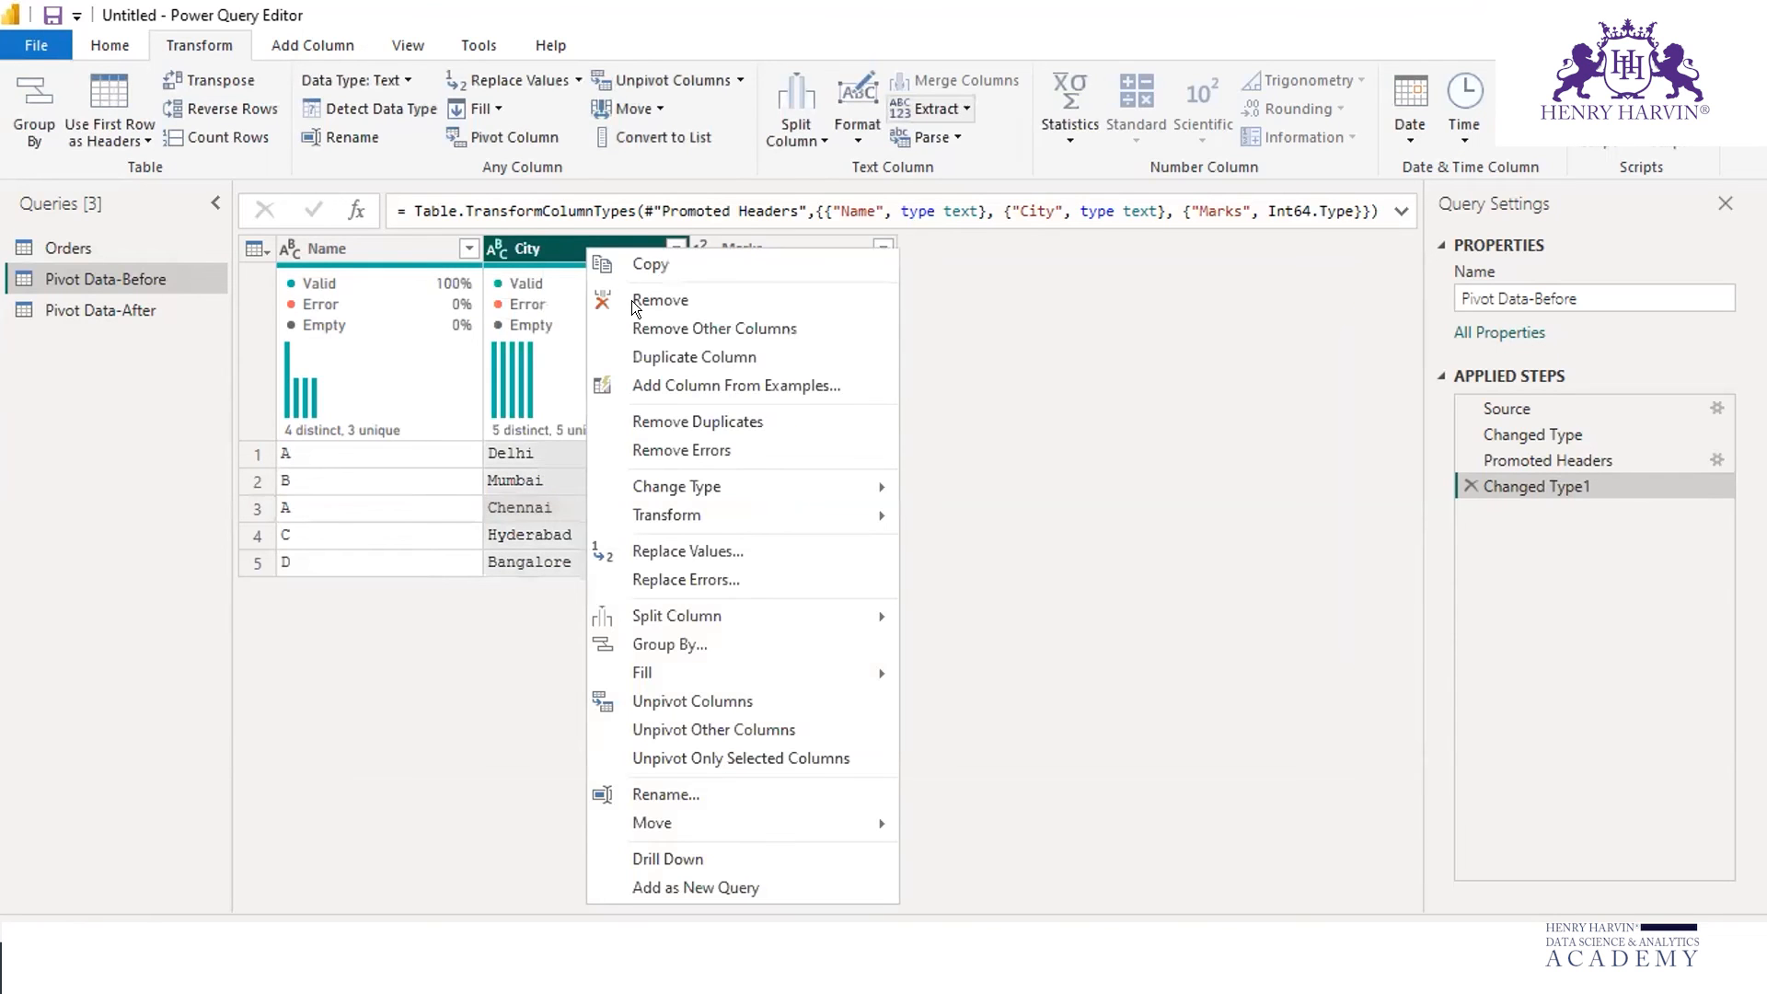
click(661, 290)
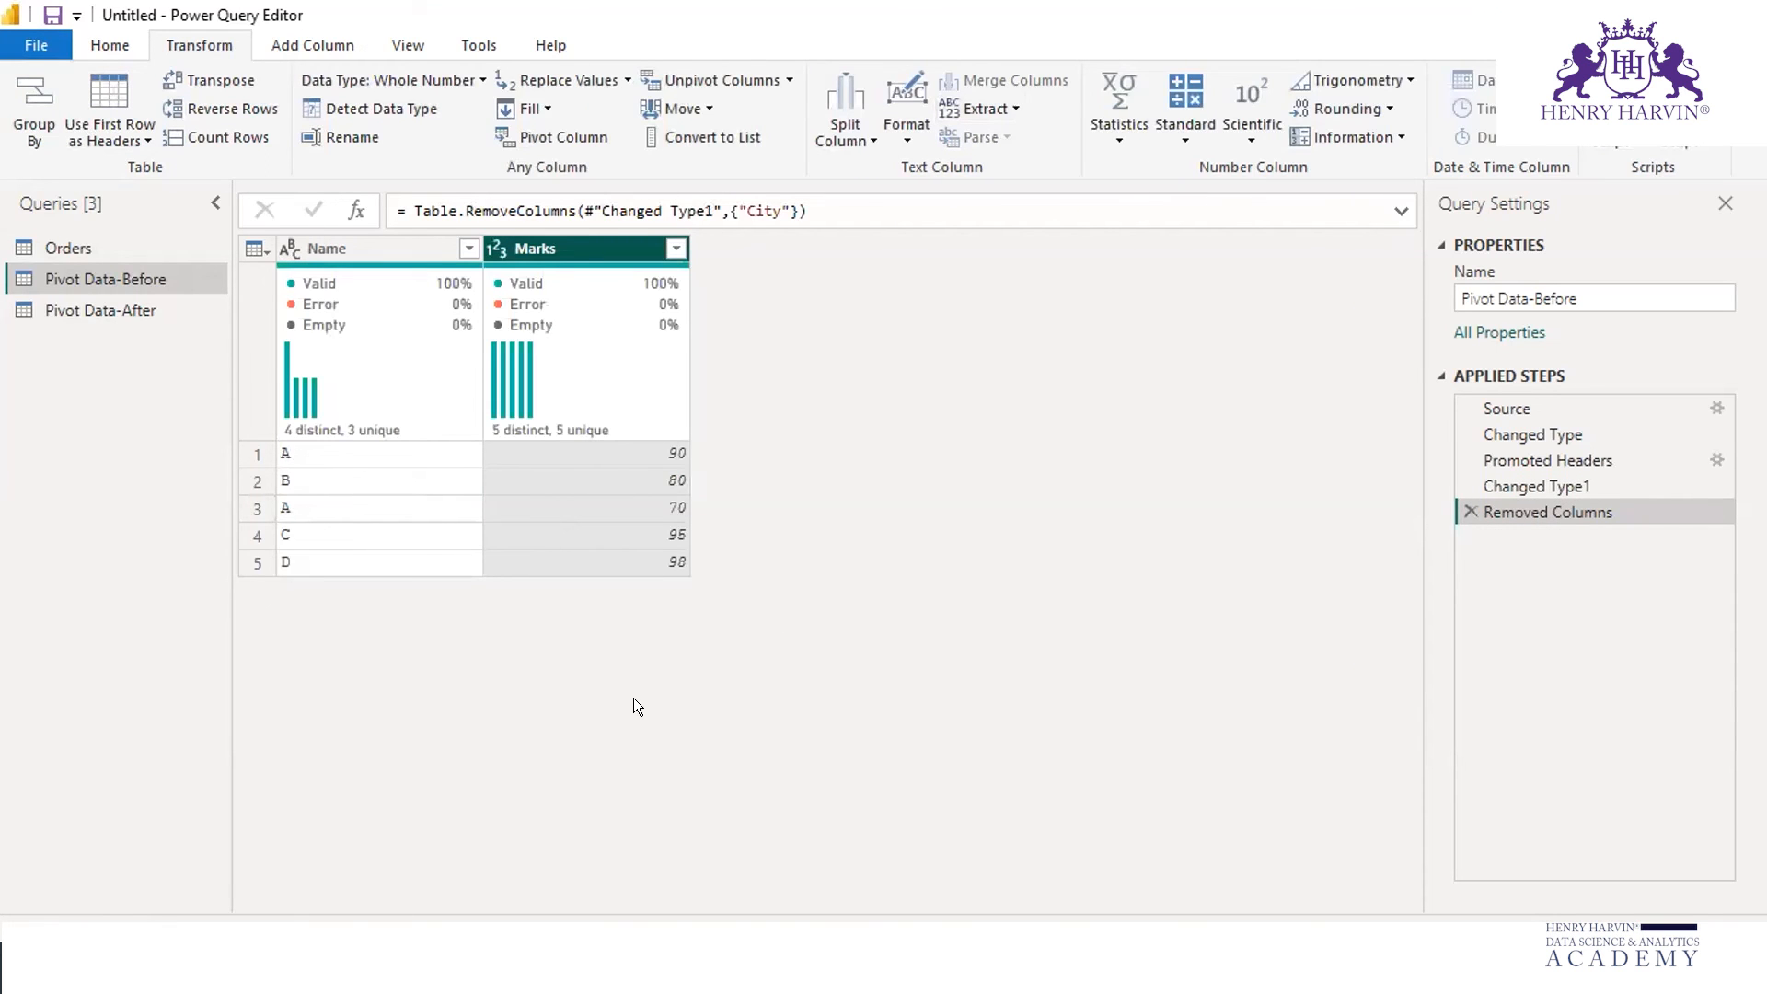
right_click(139, 272)
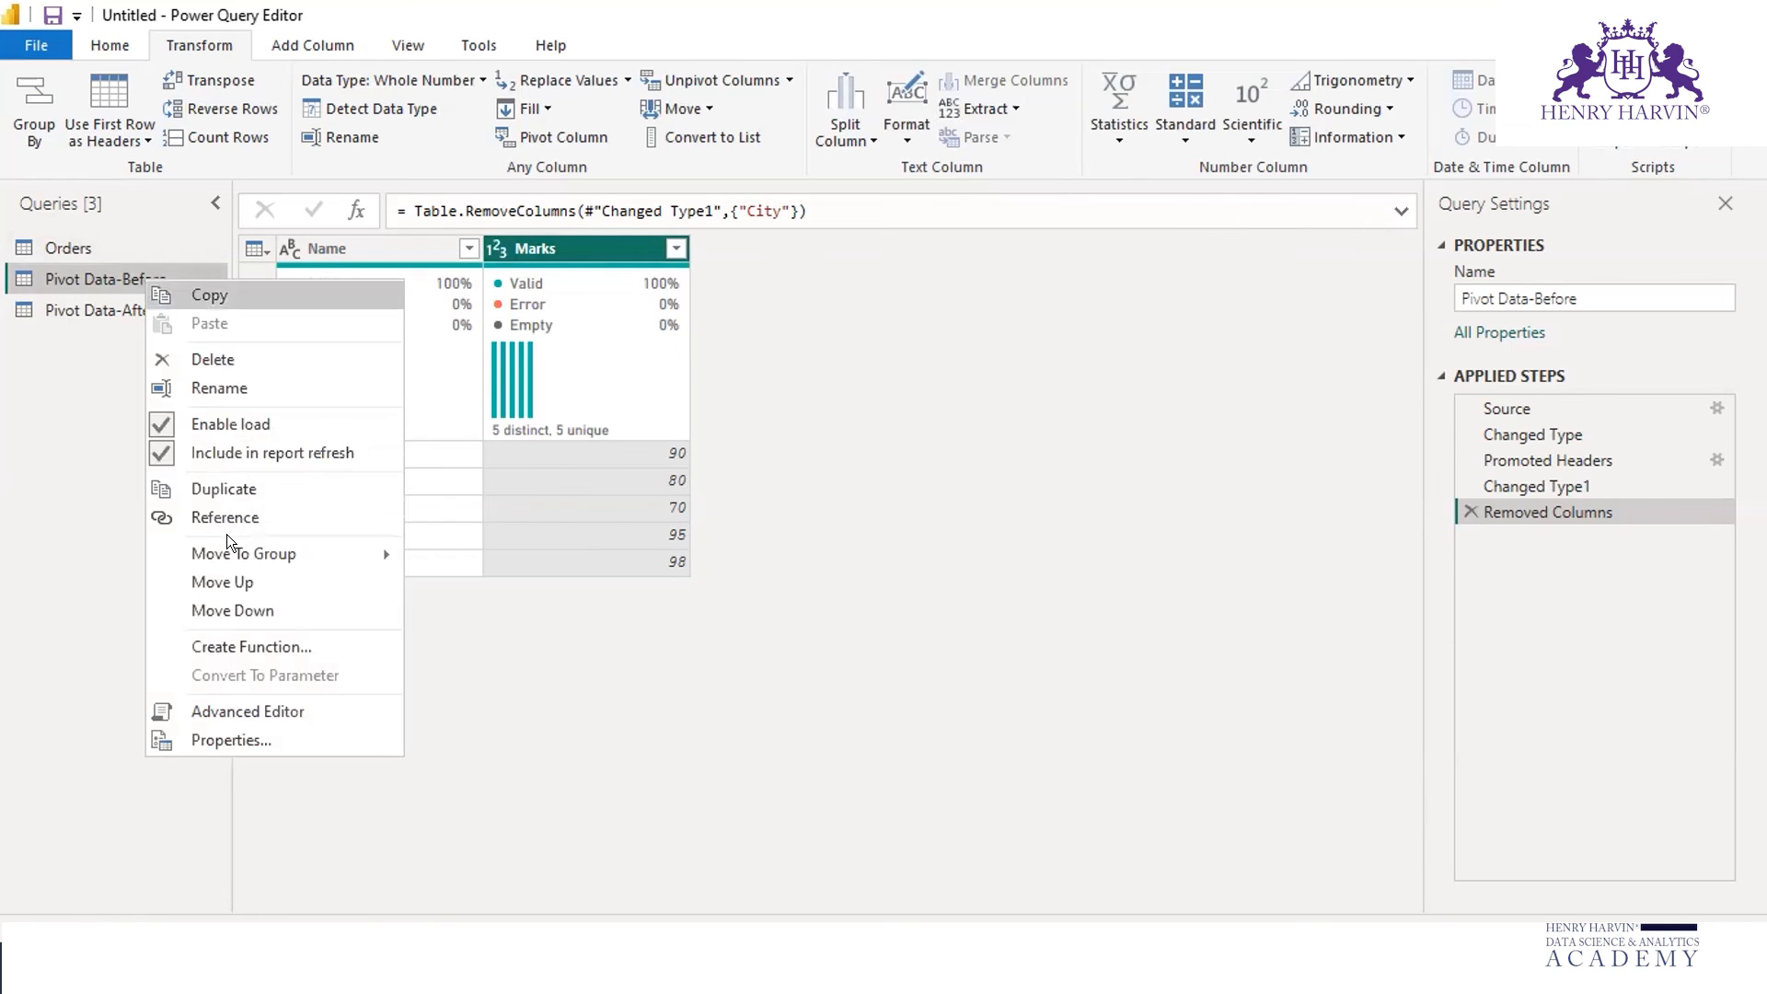
click(236, 488)
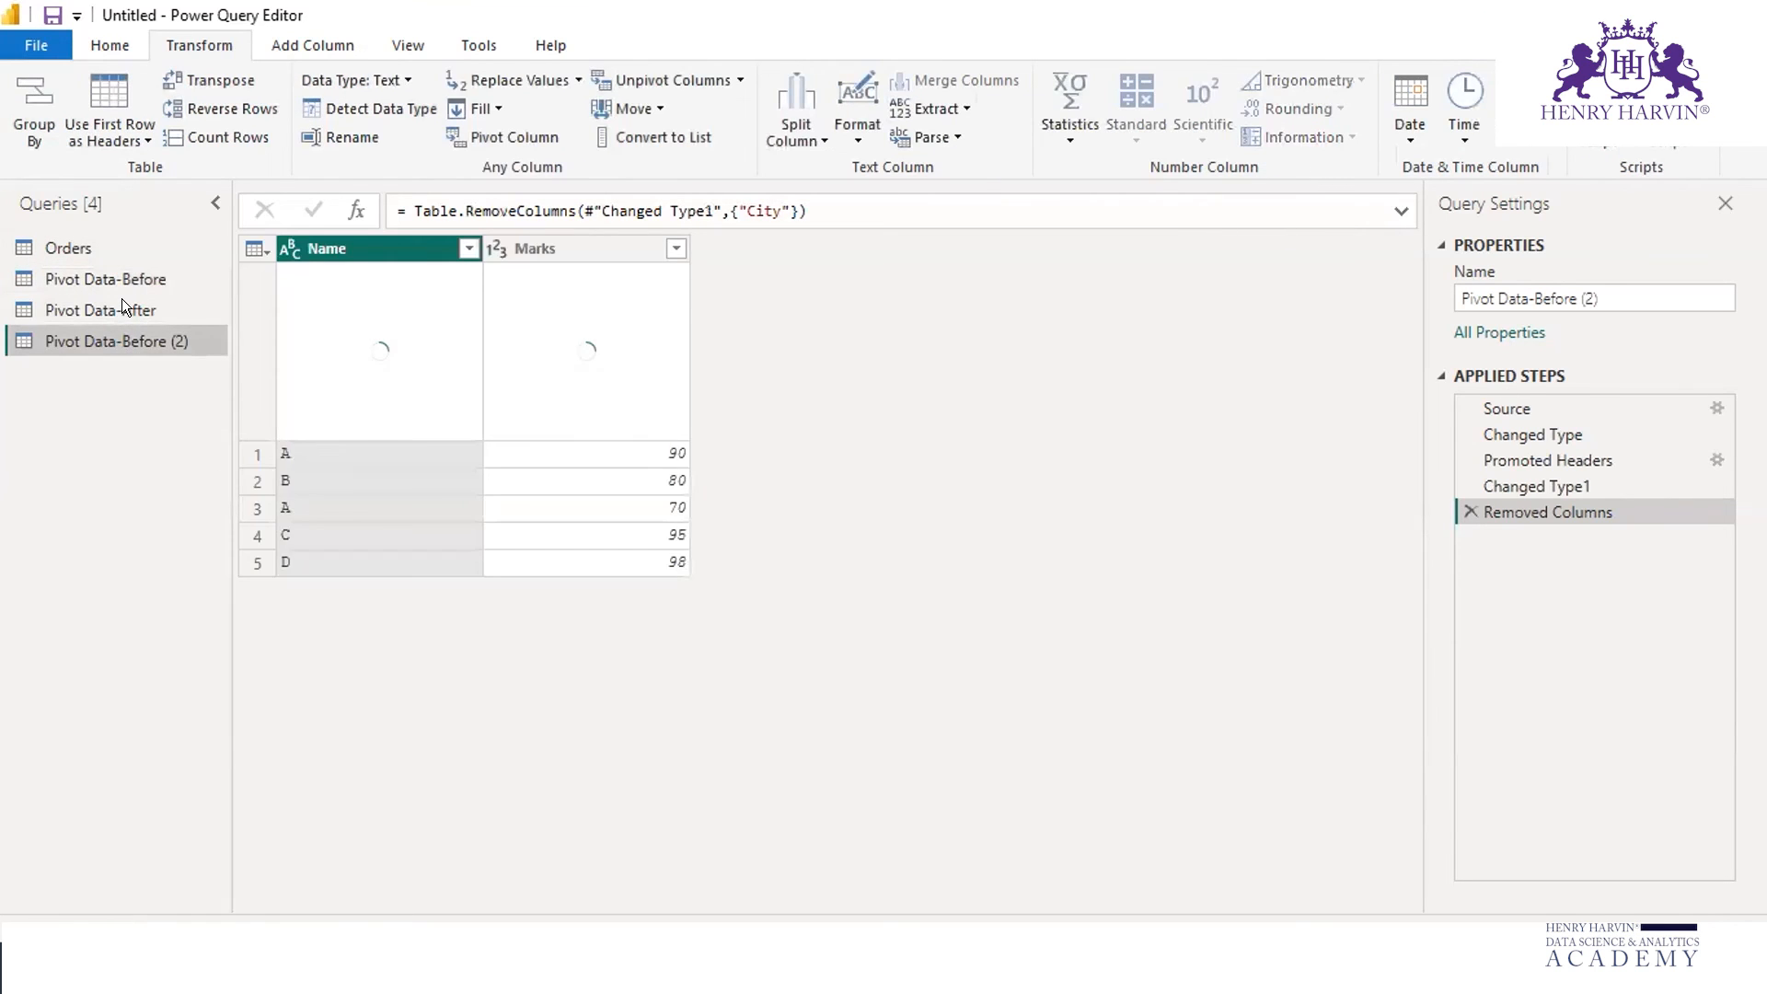
Delete the Pivot Data-After query and confirm the deletion.
click(122, 300)
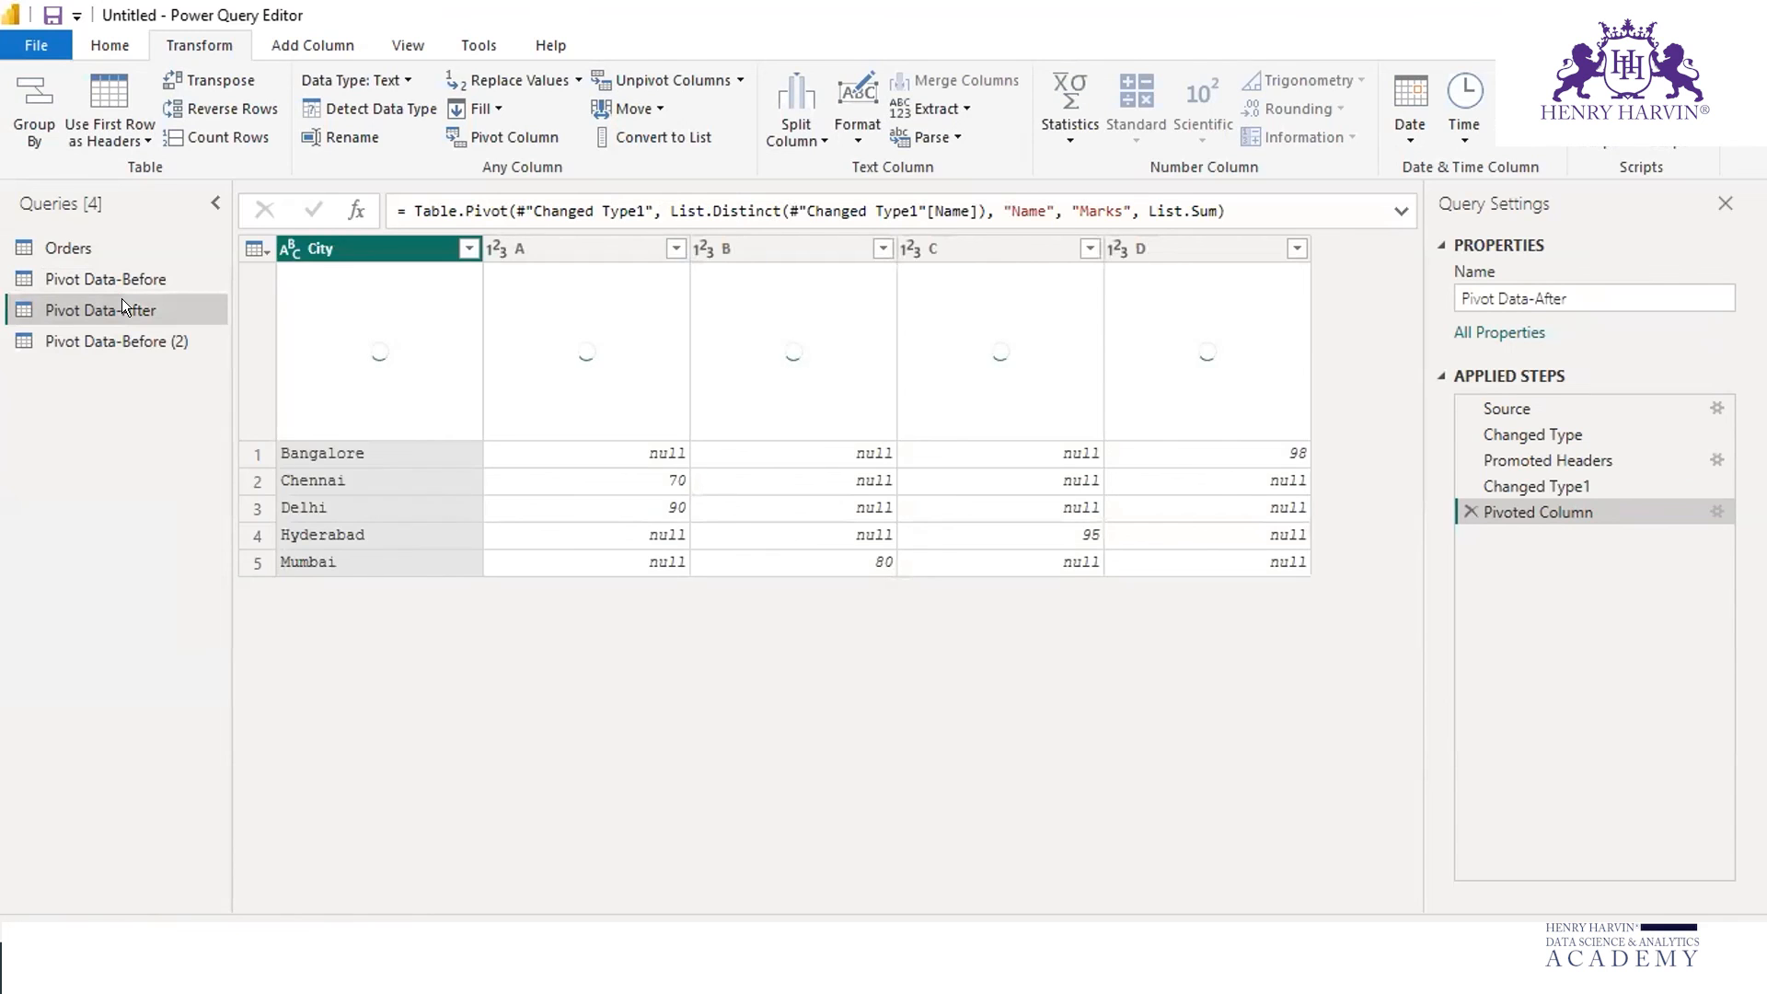
right_click(122, 301)
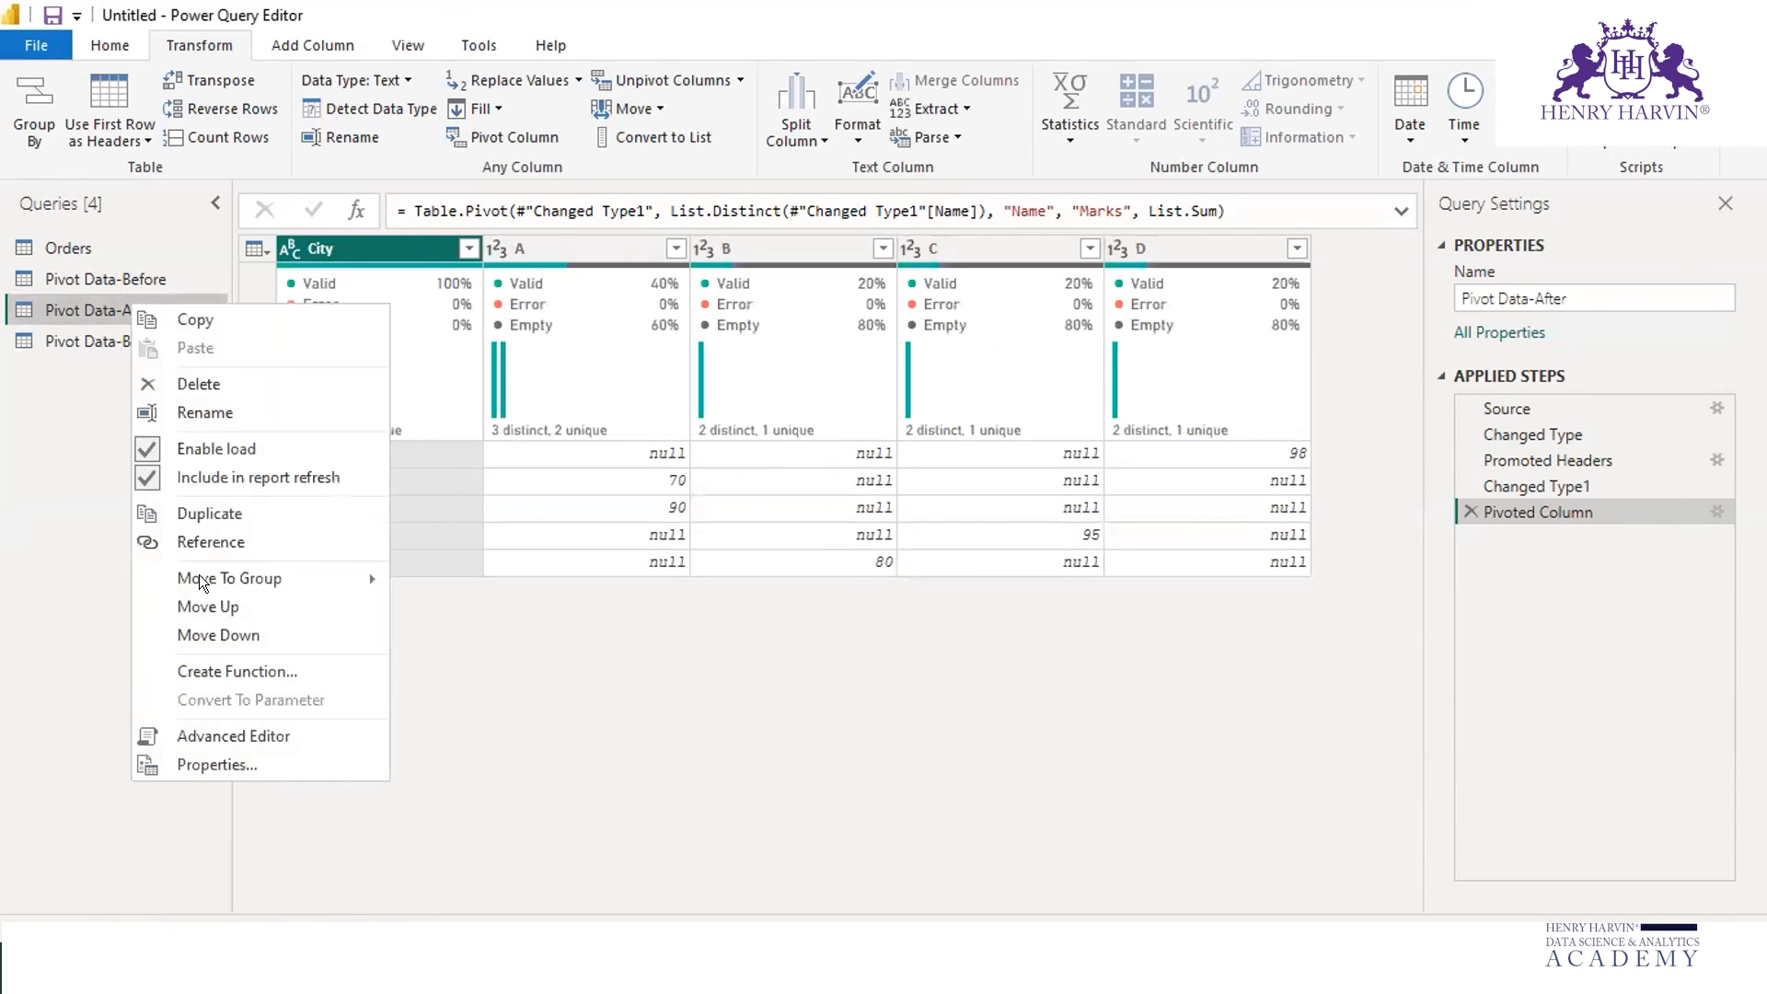
click(162, 391)
click(972, 512)
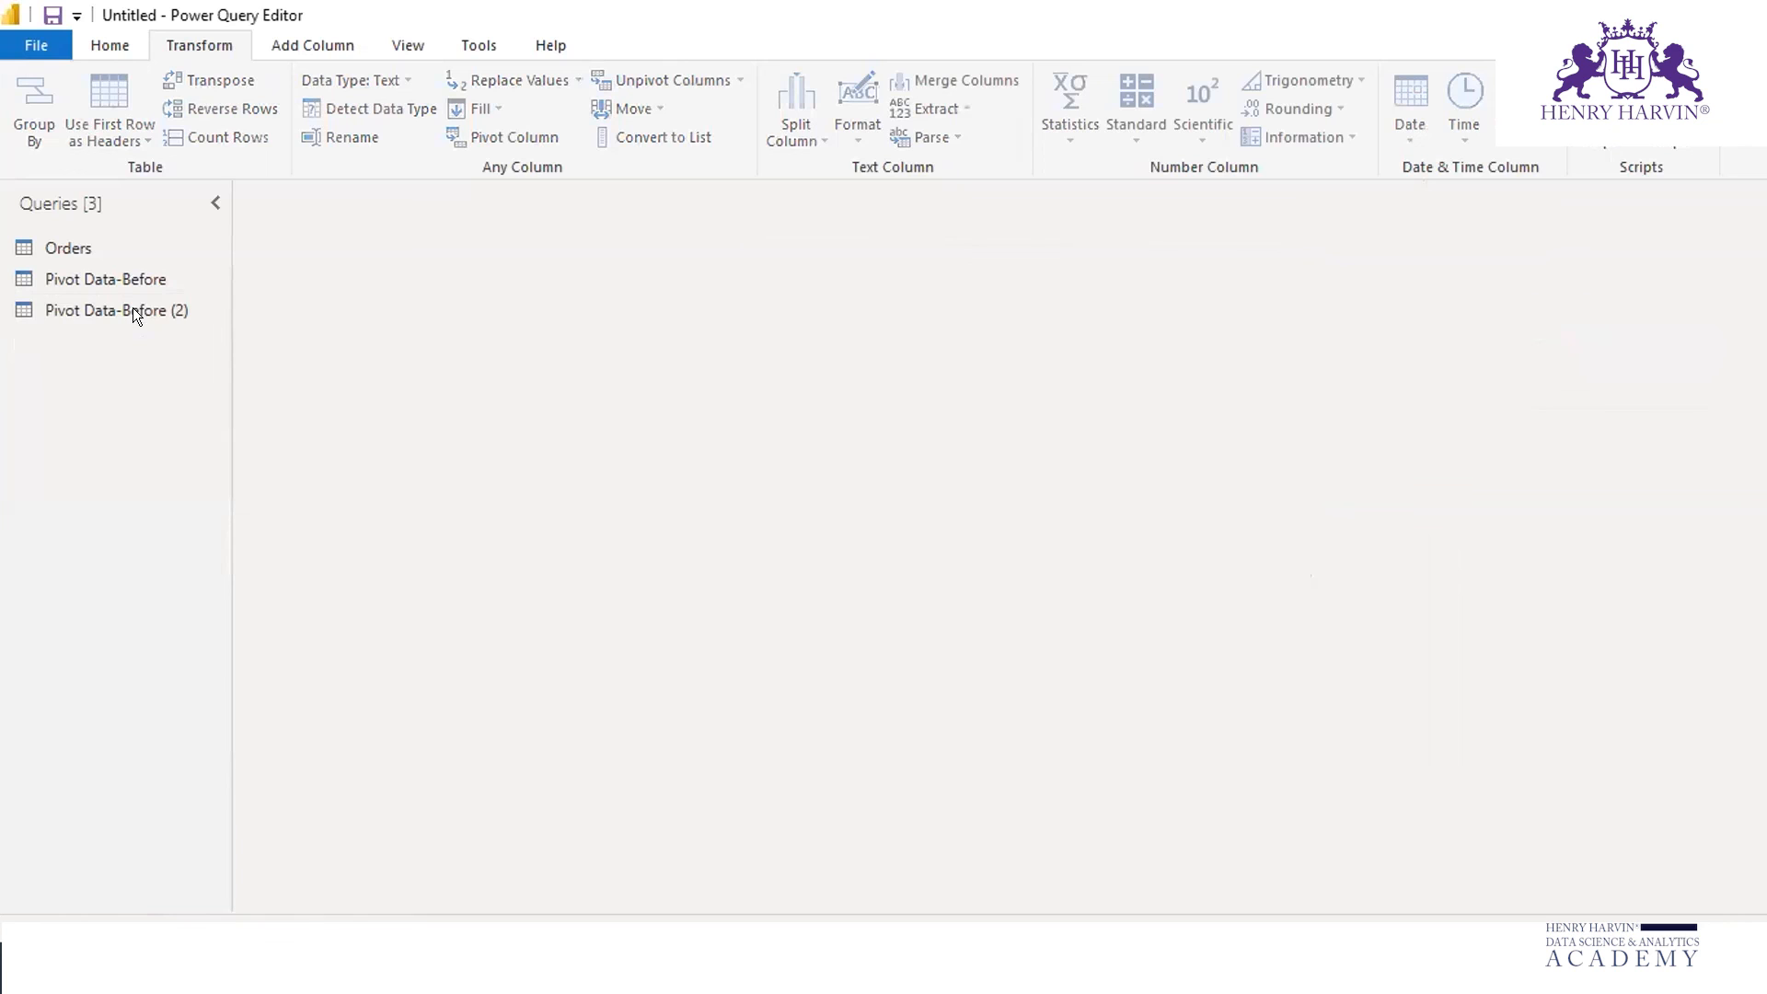
Rename the duplicated query Pivot Data-Before (2) as Pivot Data-After.
right_click(132, 307)
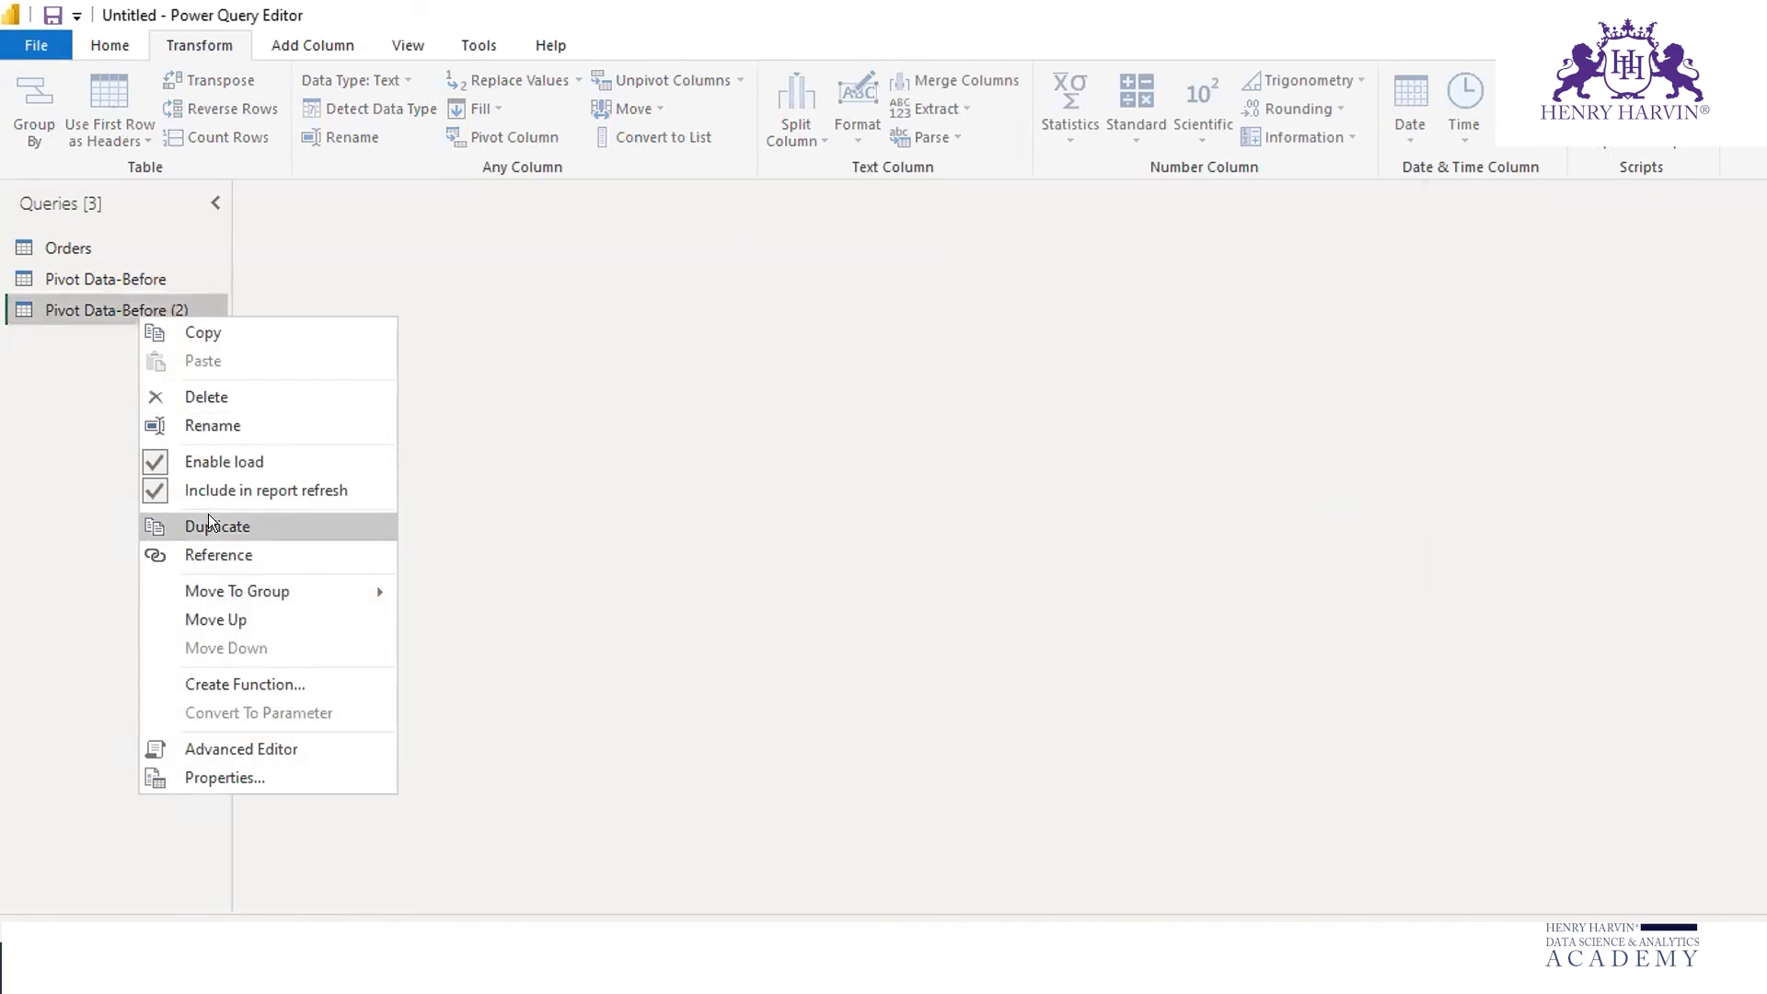
click(204, 425)
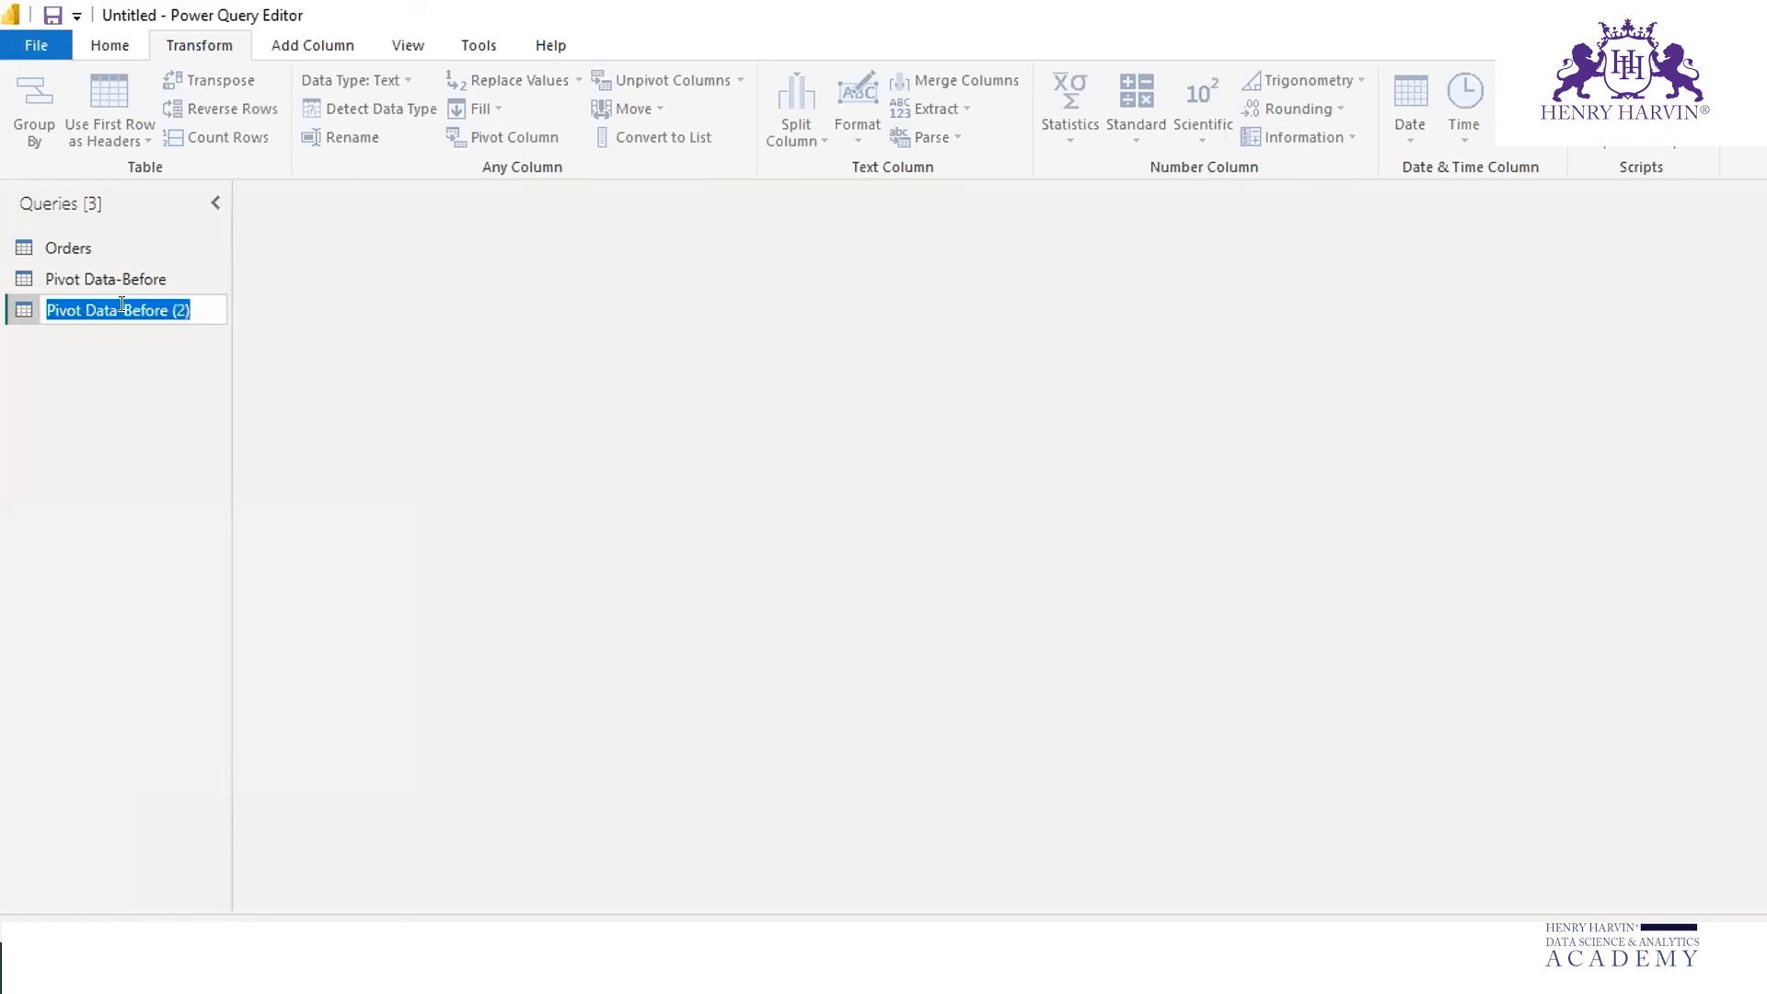
click(200, 305)
key(BackSpace)
key(BackSpace)
key(BackSpace)
key(BackSpace)
key(BackSpace)
key(BackSpace)
key(BackSpace)
key(BackSpace)
key(BackSpace)
key(BackSpace)
text(After)
key(Return)
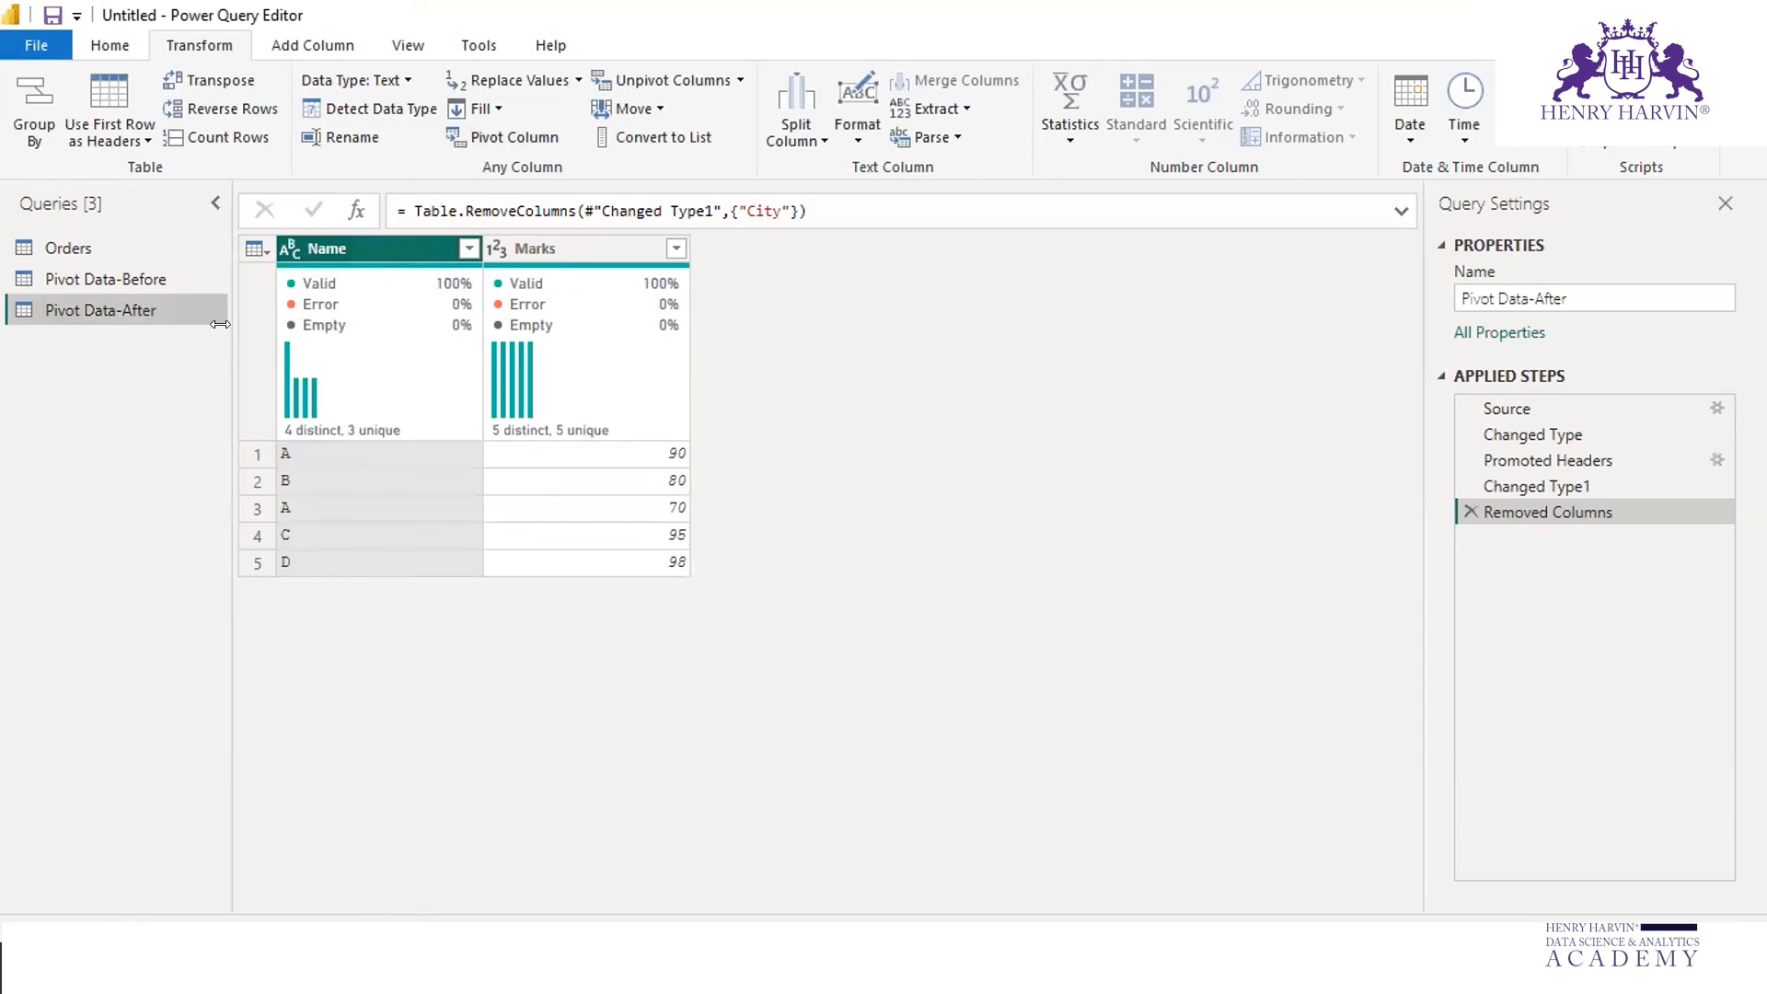
Pivot the Name column in the Pivot Data-After query, taking the new columns' values from Marks.
click(142, 273)
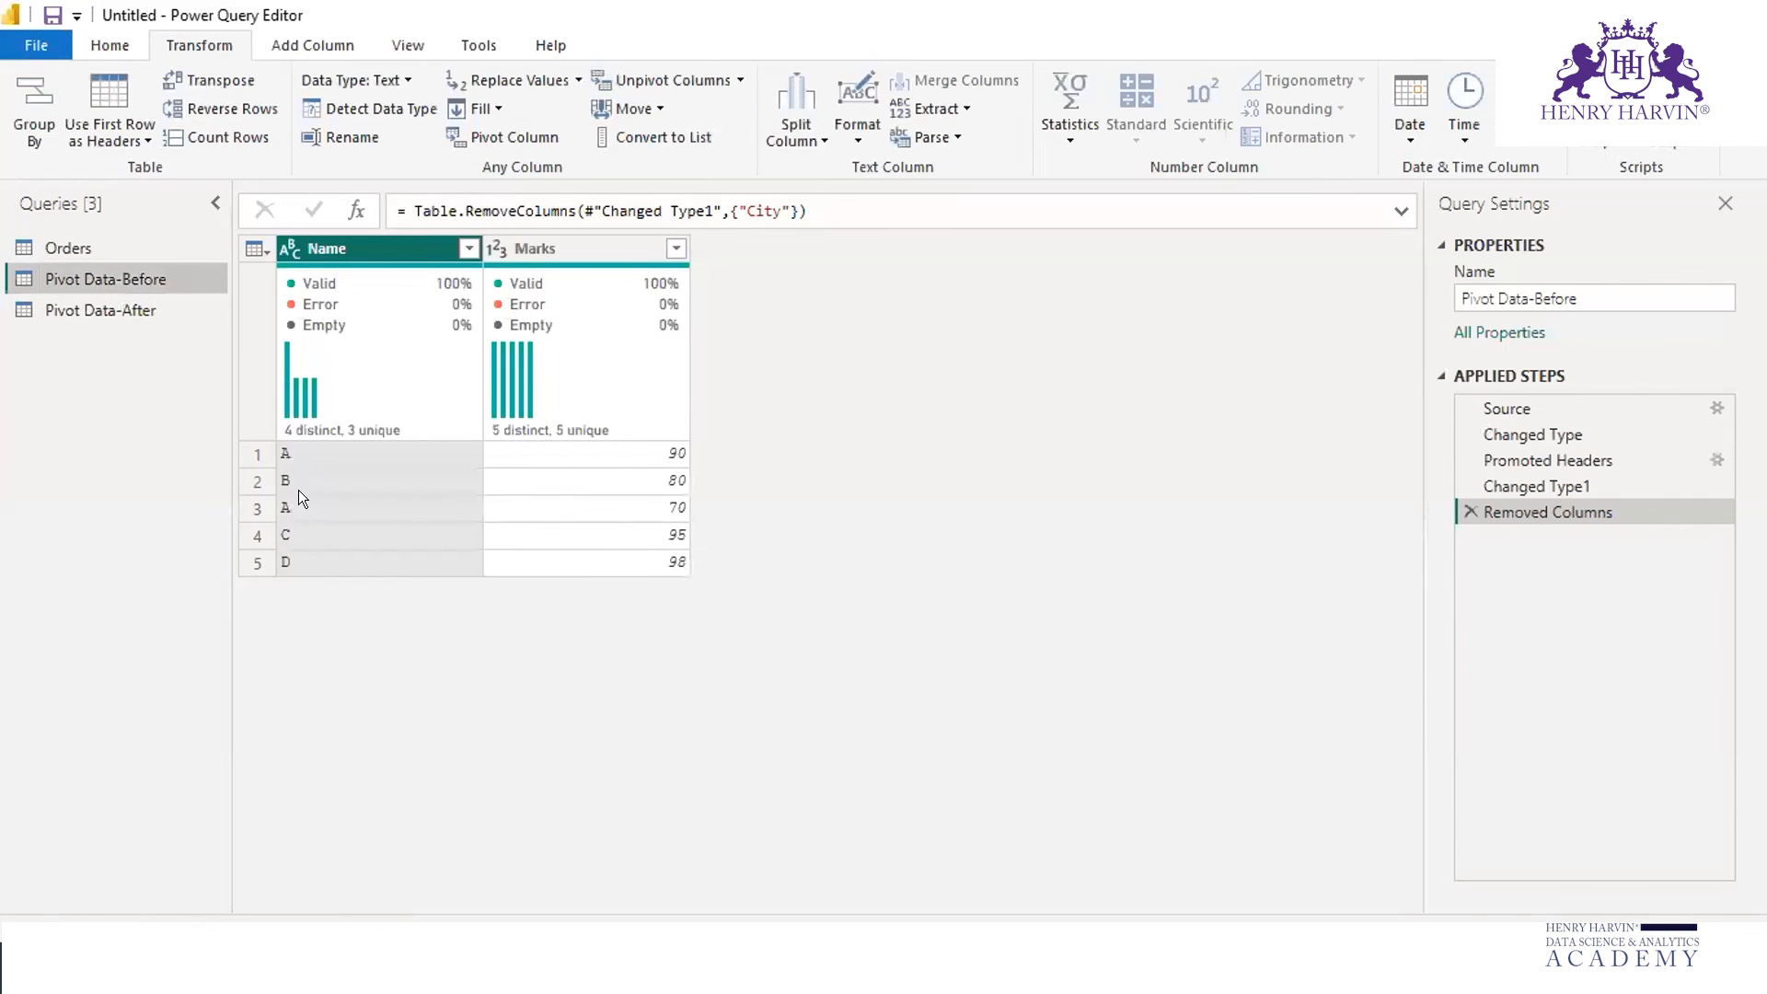
click(124, 303)
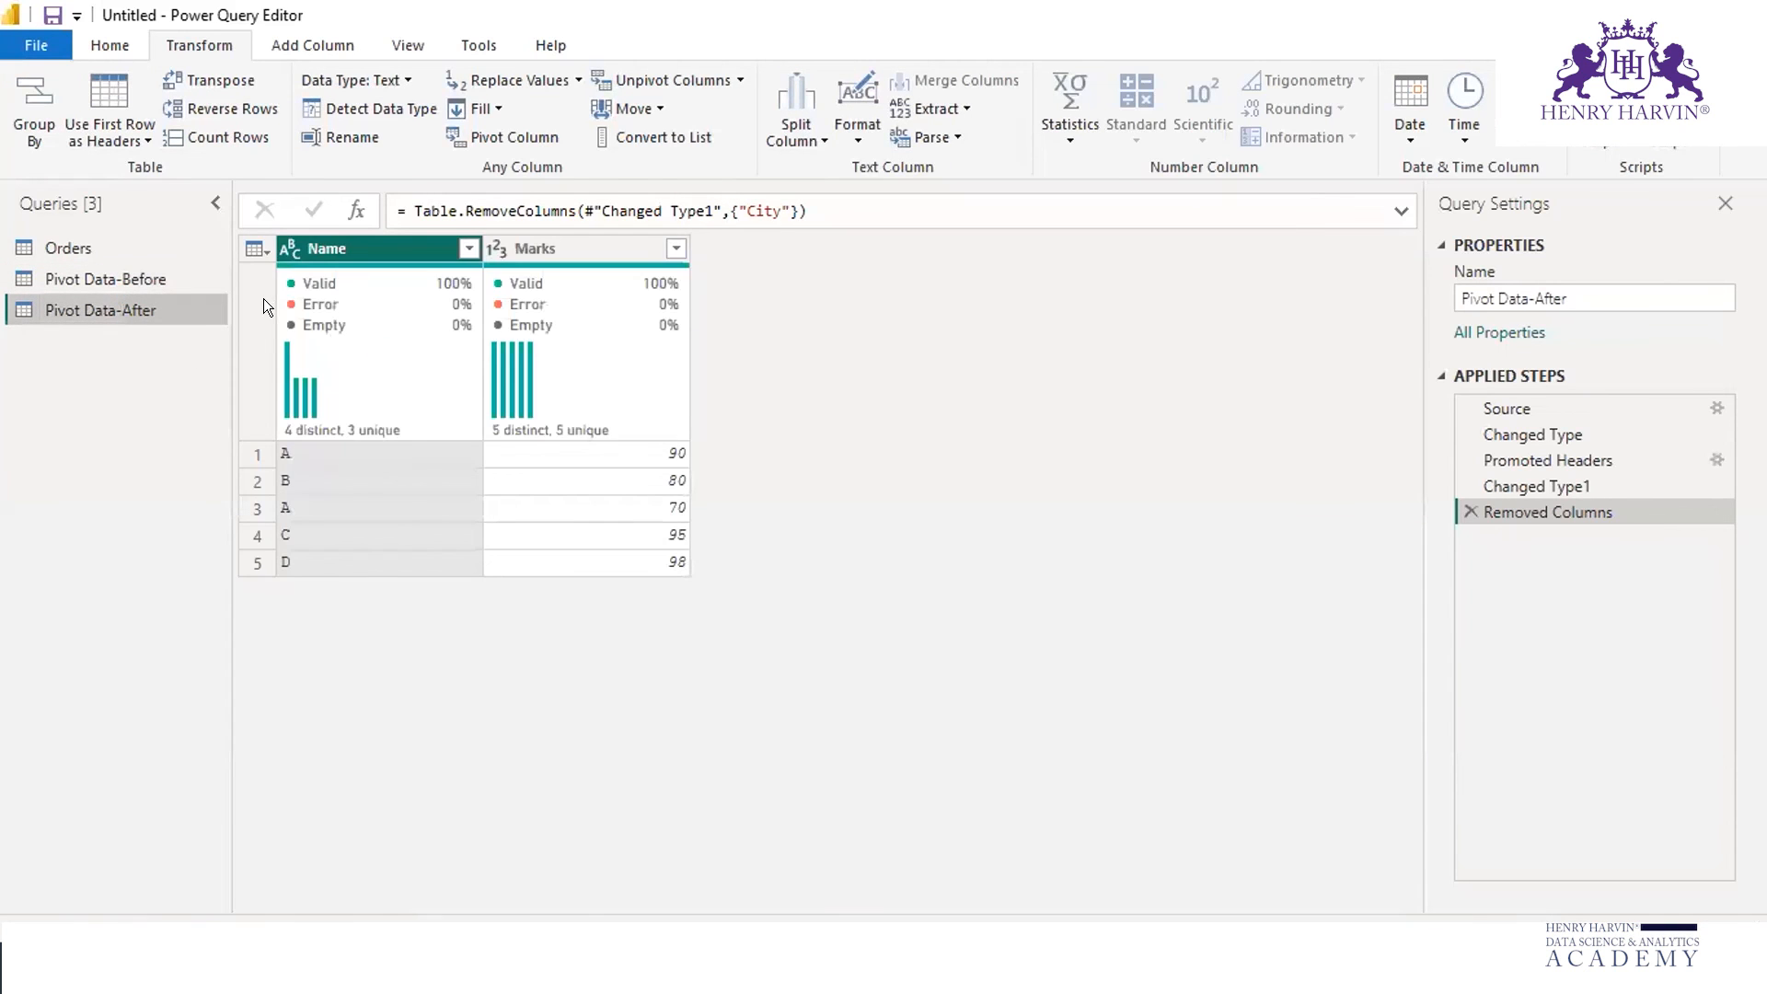
click(505, 138)
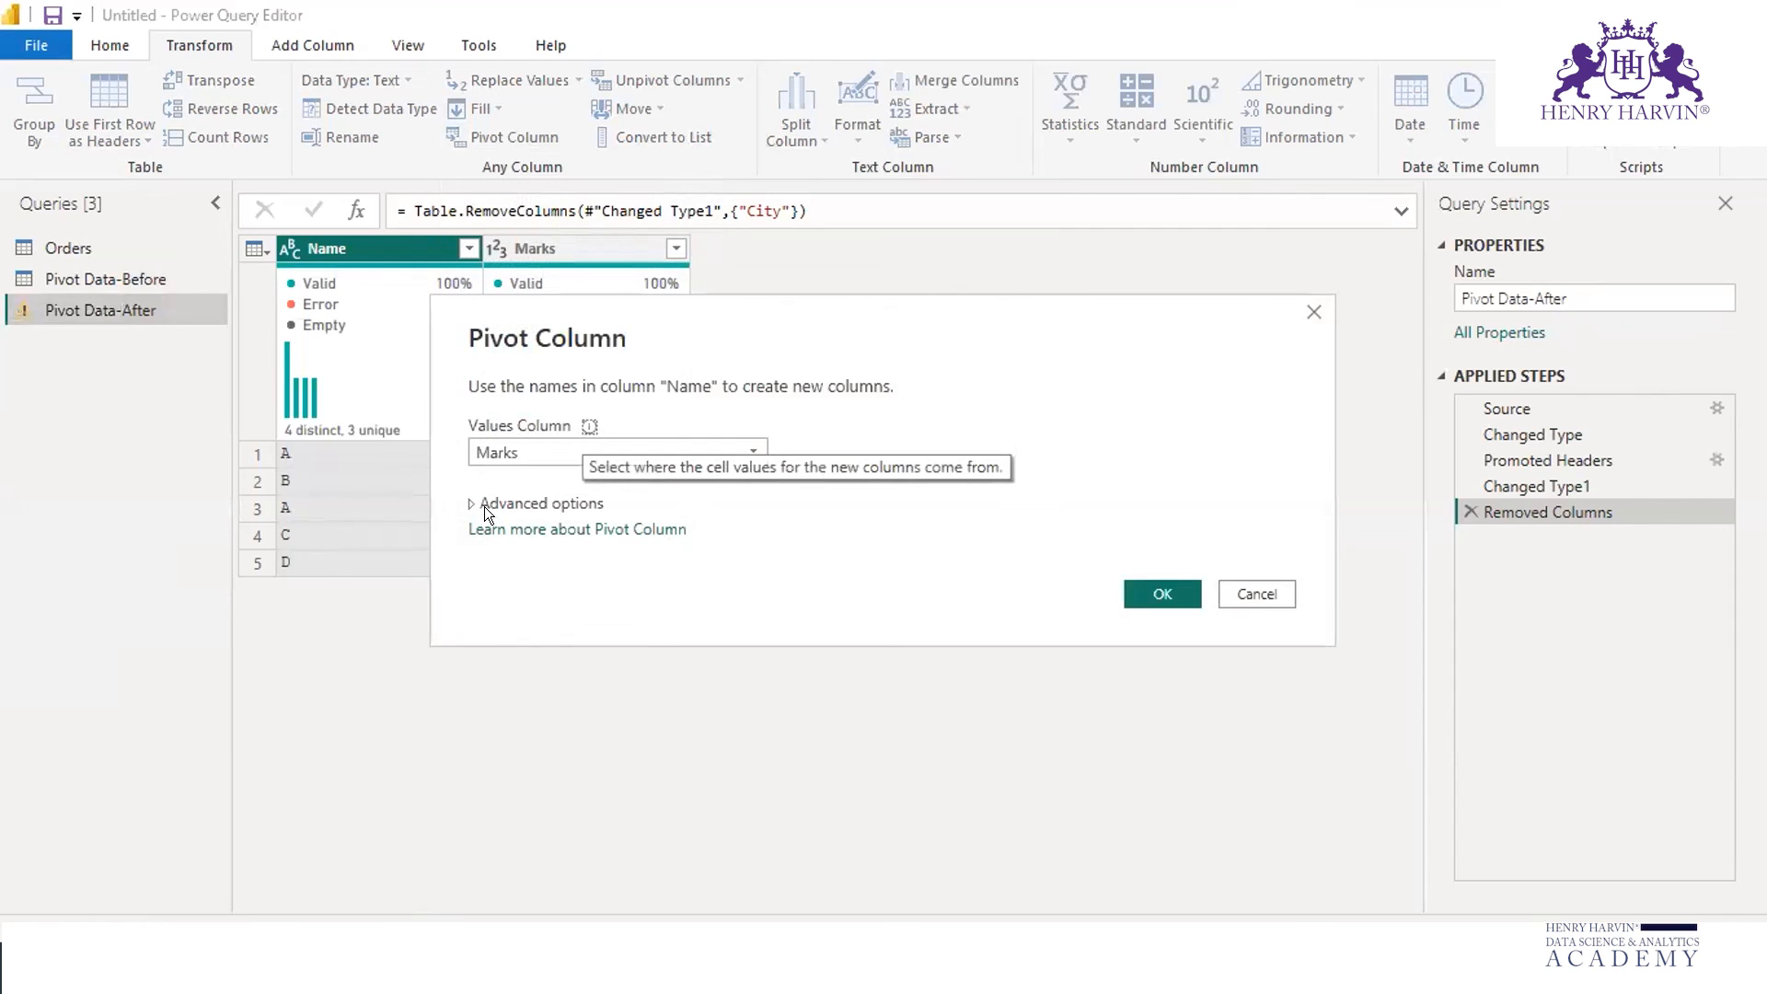
click(1151, 589)
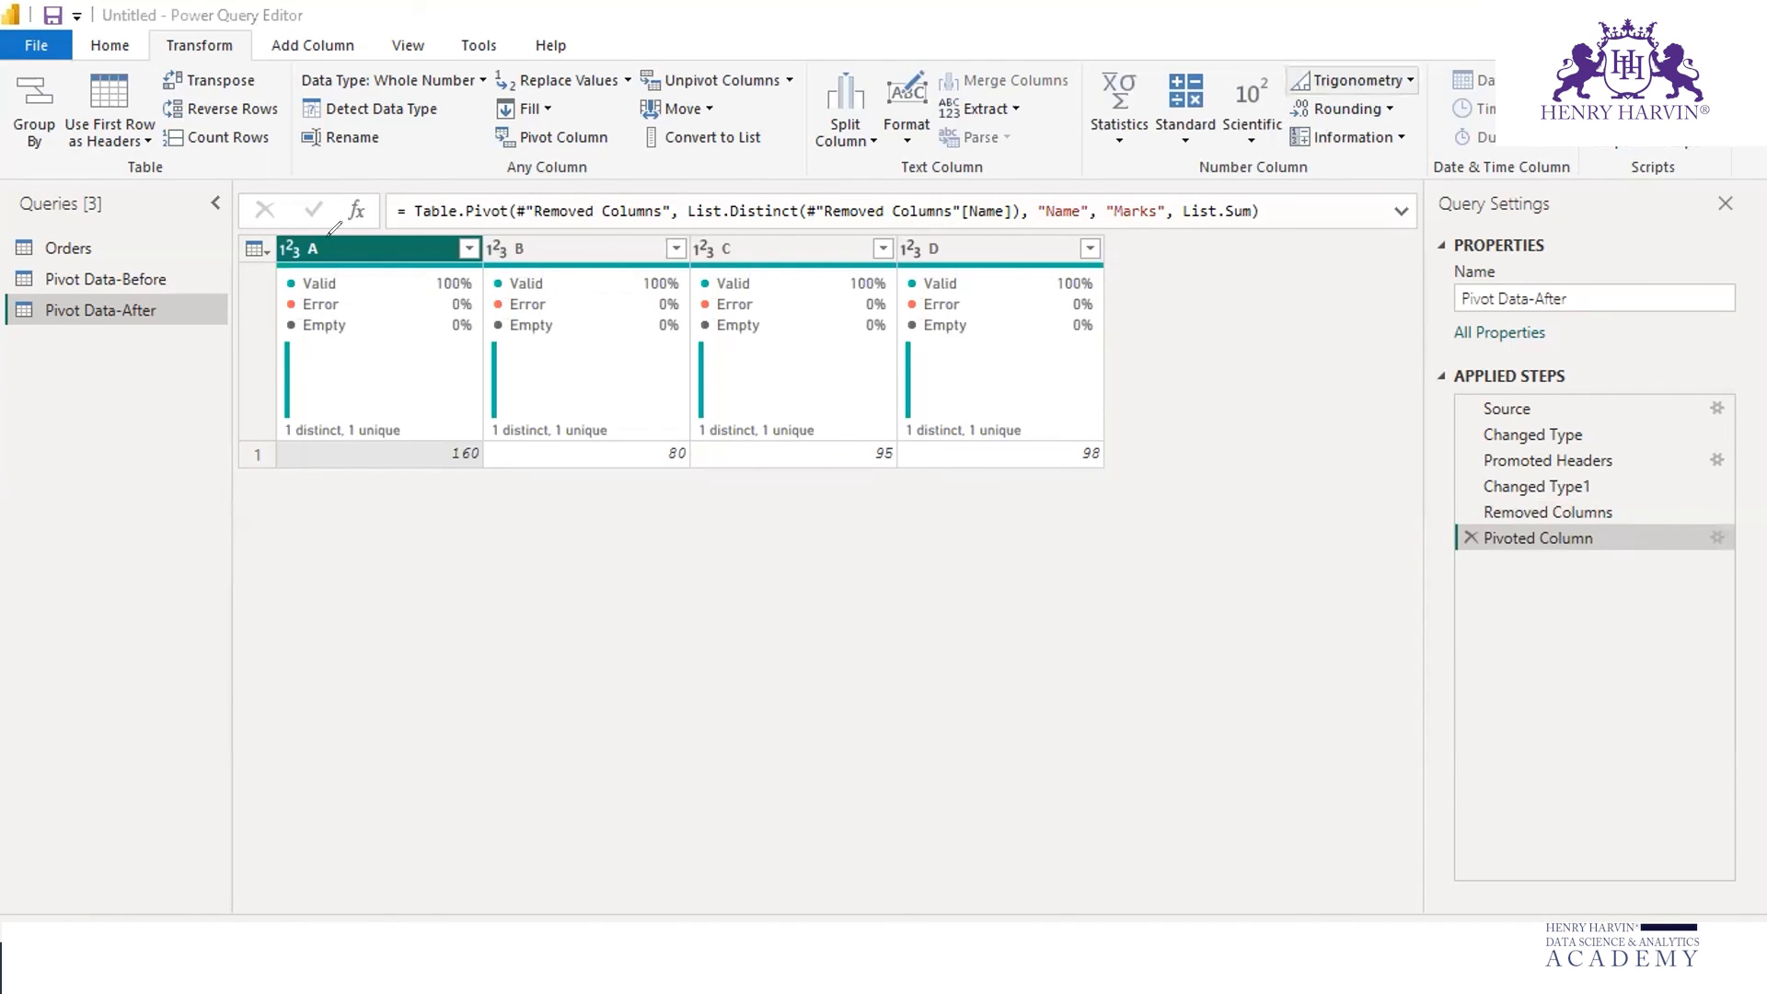
Compare column A's pivoted value with the source rows in Pivot Data-Before, and return to Pivot Data-After.
drag(303, 236, 297, 242)
mouse_move(483, 442)
mouse_down()
mouse_move(427, 434)
mouse_move(502, 460)
mouse_move(452, 415)
mouse_up()
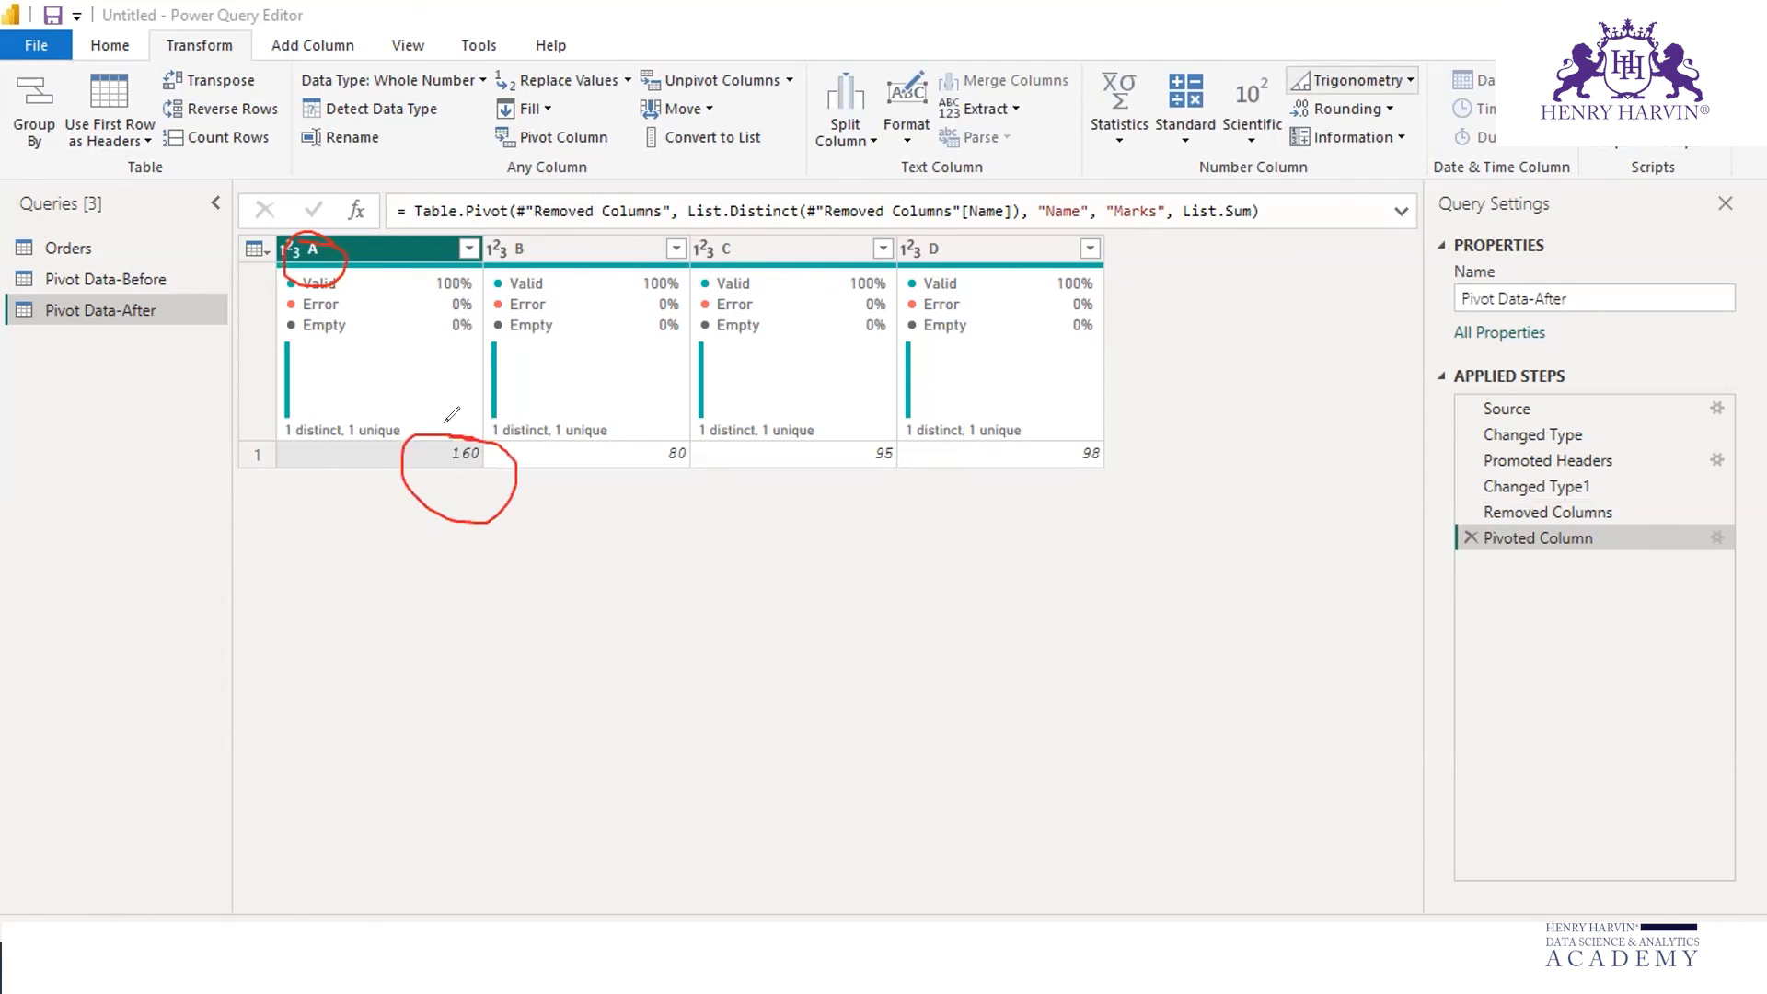
click(106, 280)
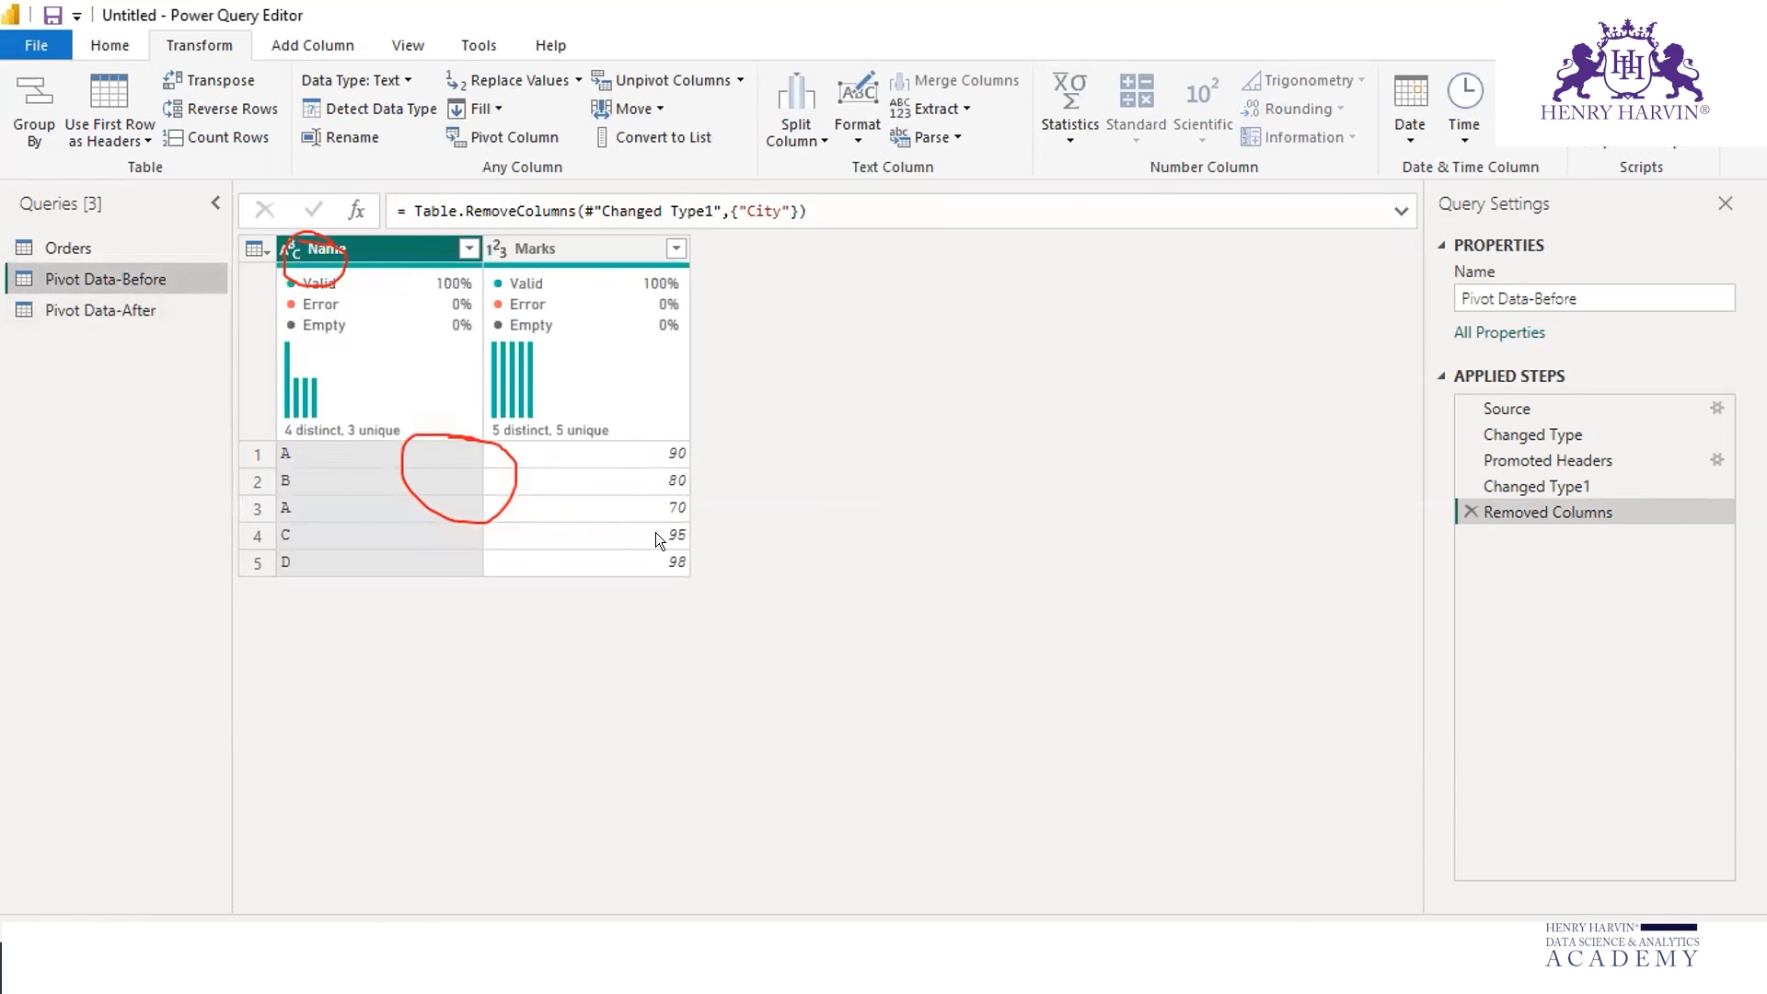
click(97, 307)
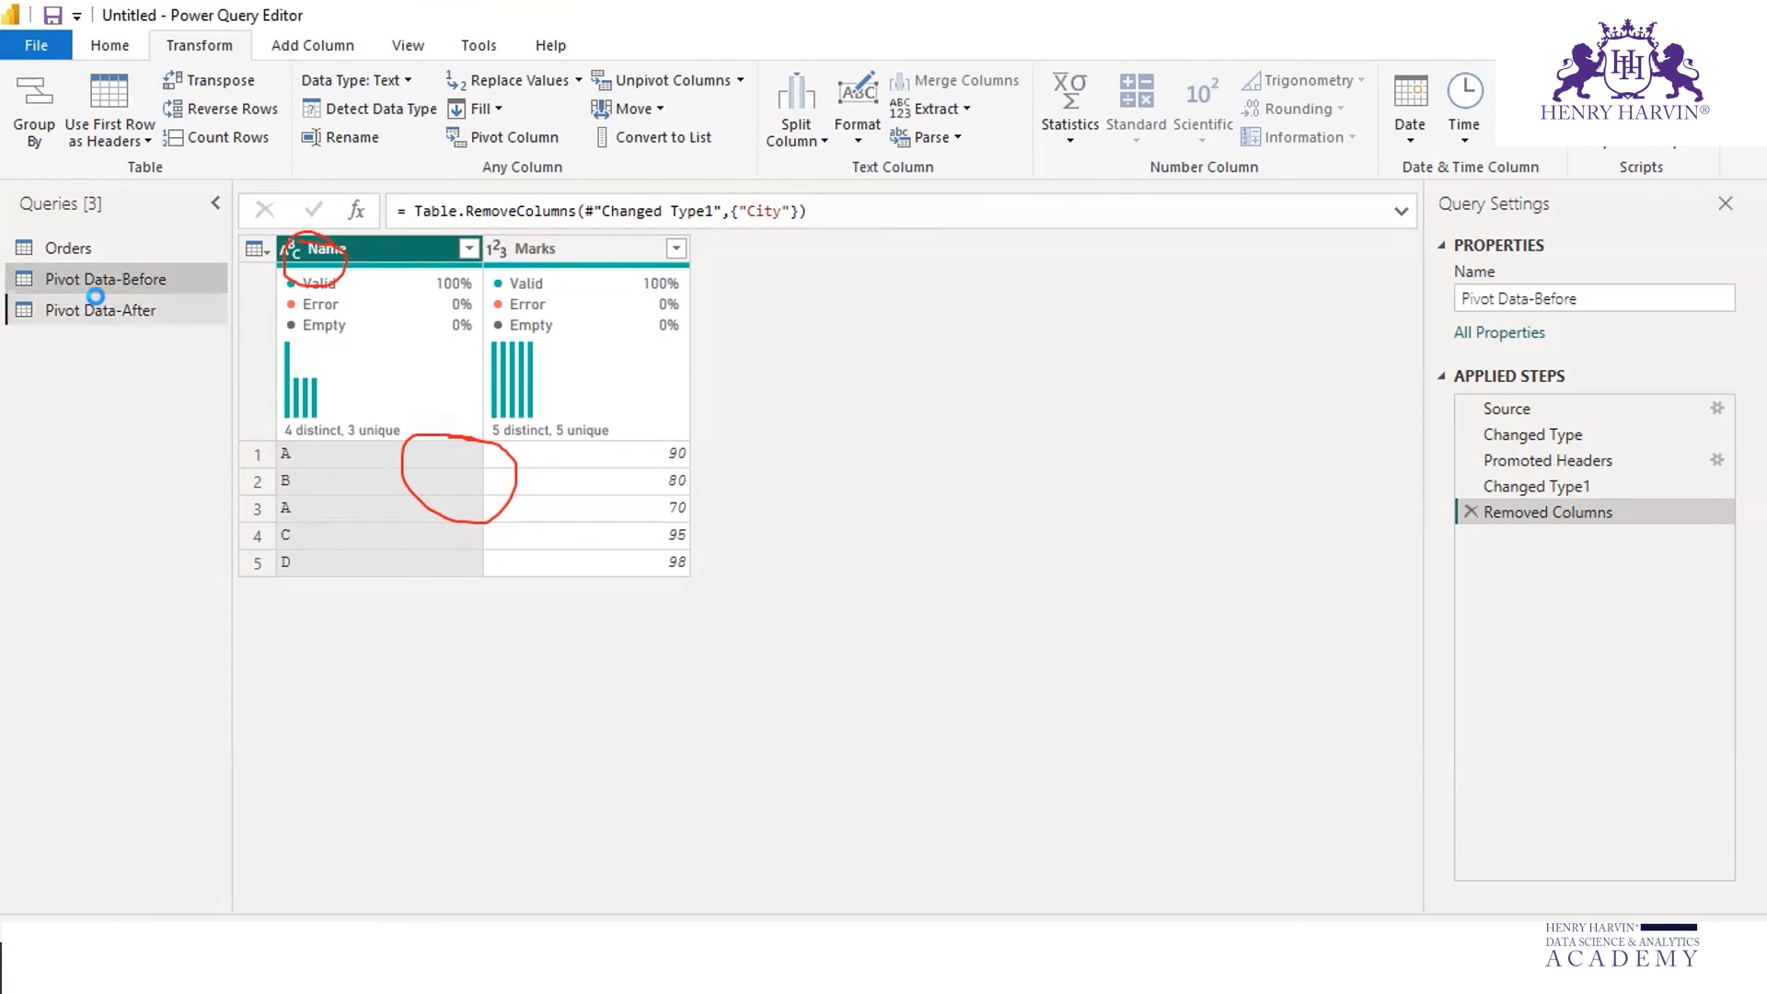